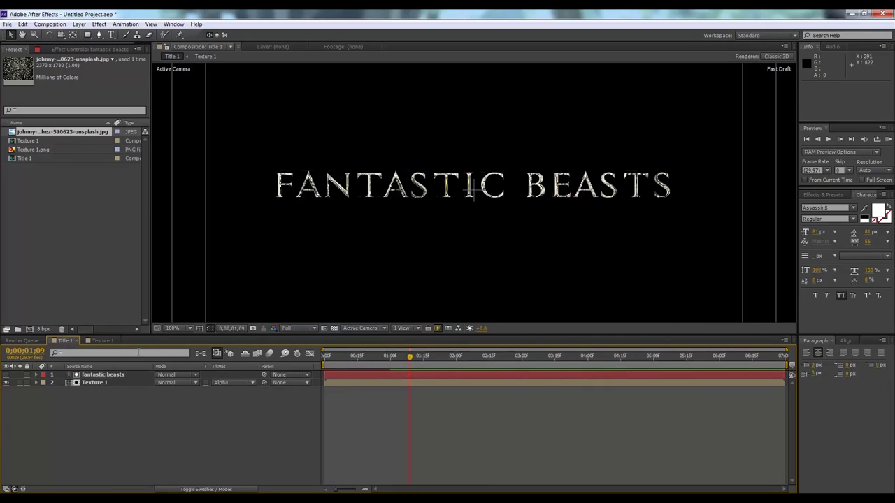
- Inspect the Texture 1 layer's Curves 2 effect, toggling it off and on to compare
click(94, 382)
click(12, 96)
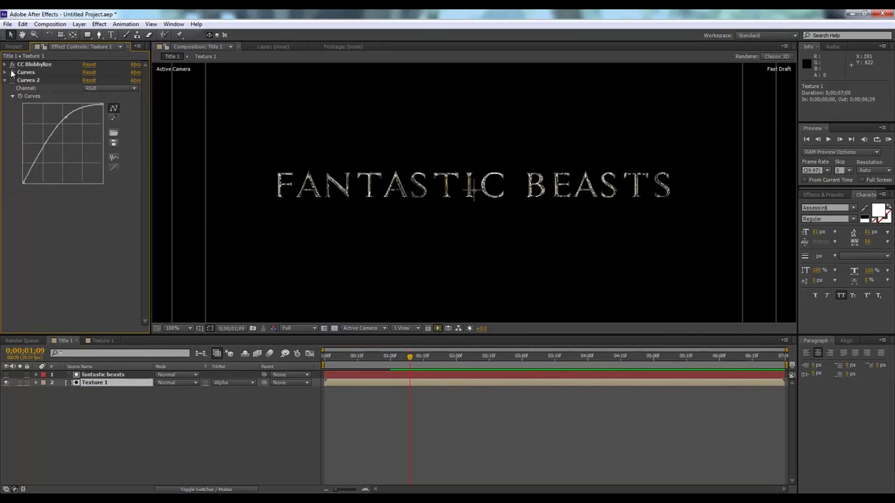
click(11, 73)
click(12, 72)
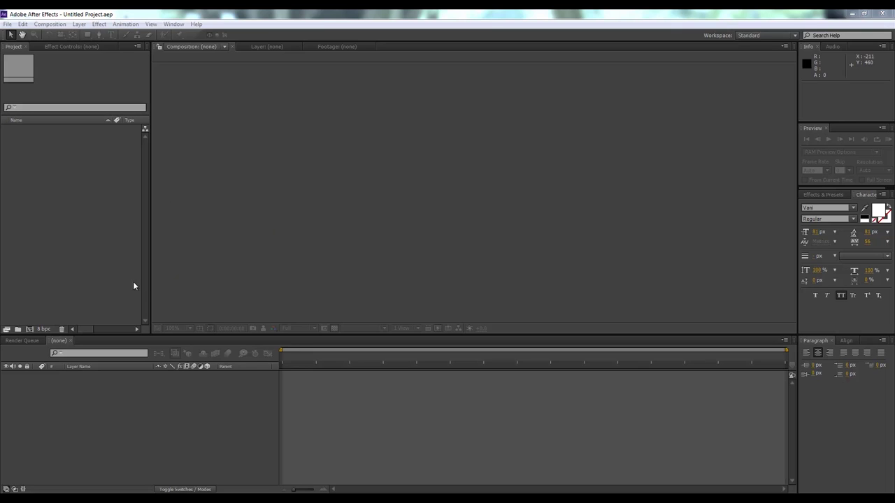
- Start a new HDTV 1080 29.97 composition named Title 1 and begin editing its duration
click(31, 330)
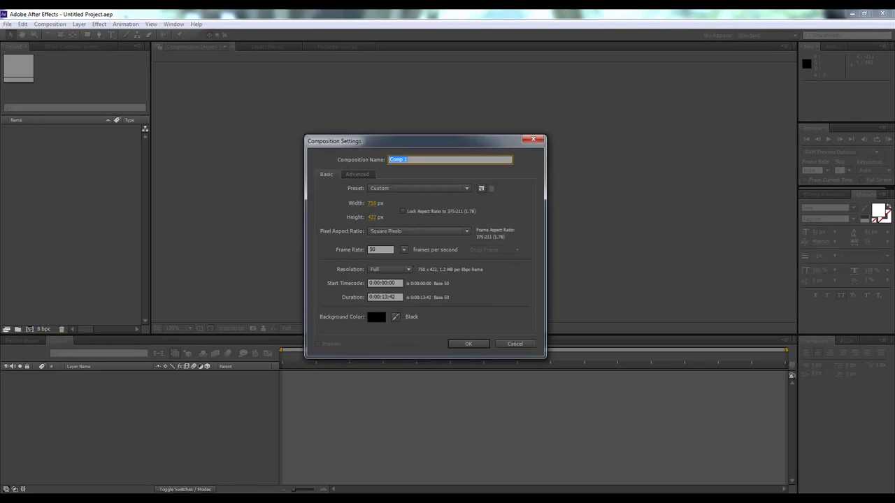
click(426, 186)
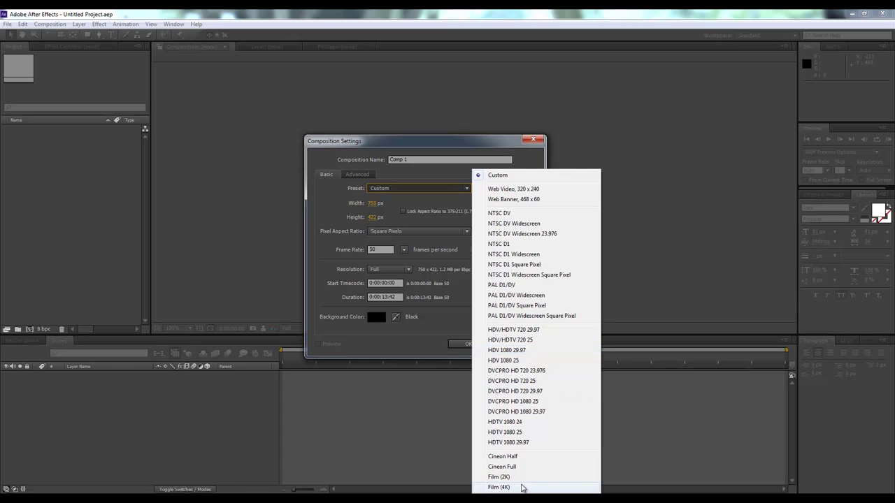
click(529, 443)
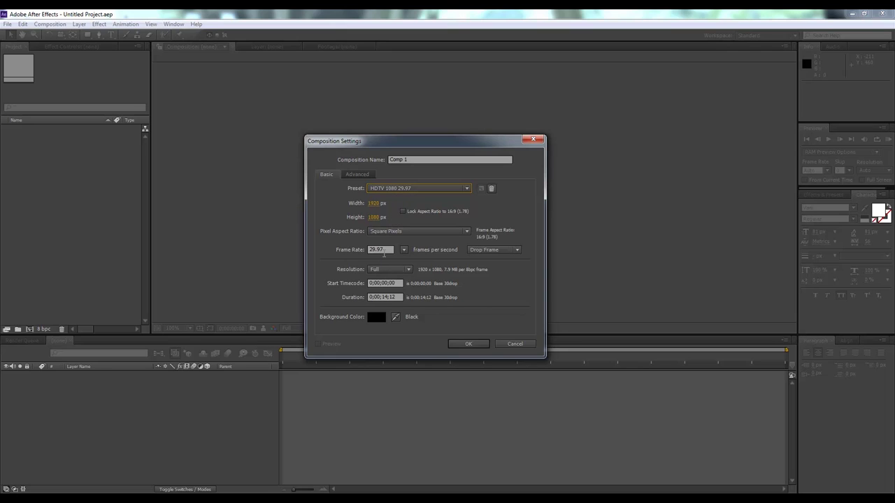
drag(384, 296, 389, 297)
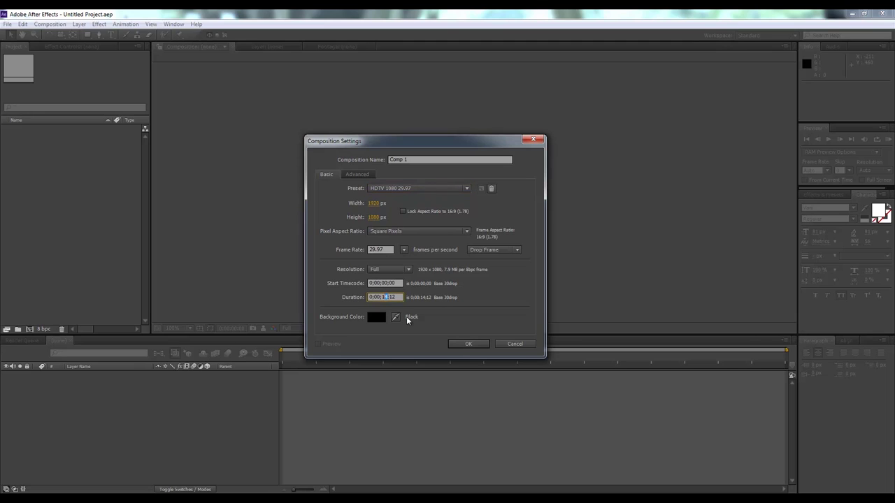
key(BackSpace)
key(BackSpace)
click(420, 159)
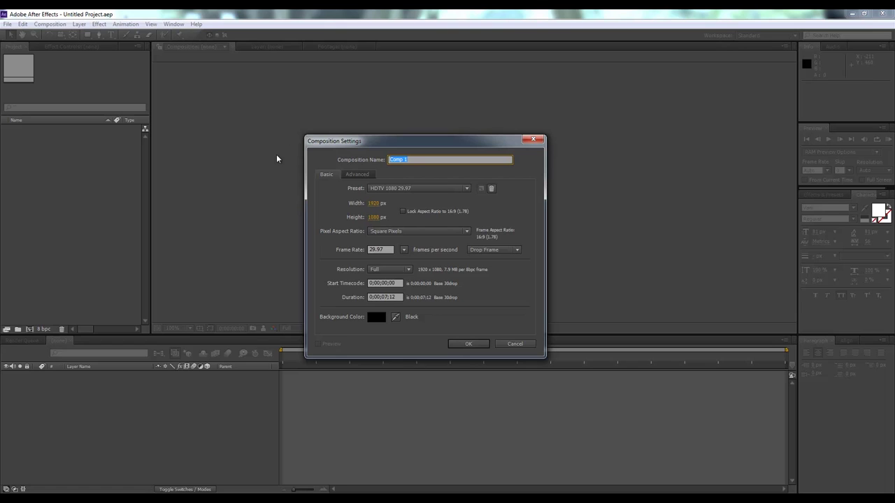
text(Title 1)
double_click(392, 297)
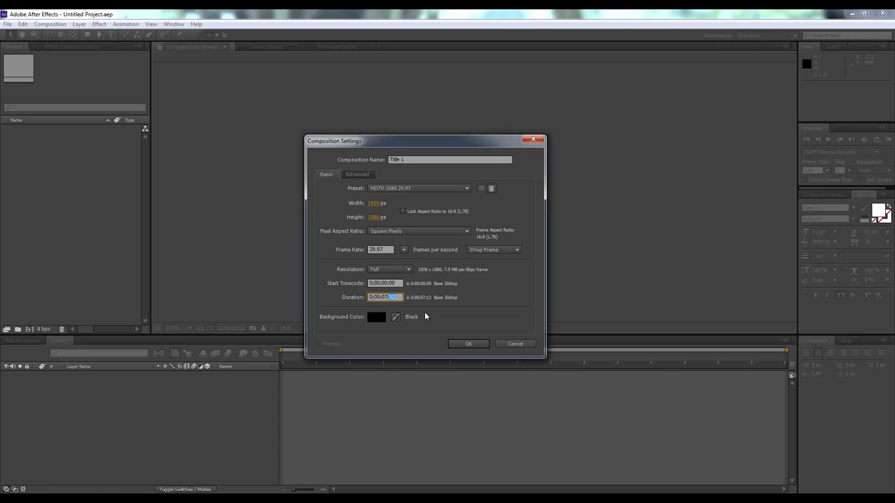
- Finish the 0;00;07;00 duration, confirm the composition, and zoom the viewer to 50%
text(00)
click(467, 344)
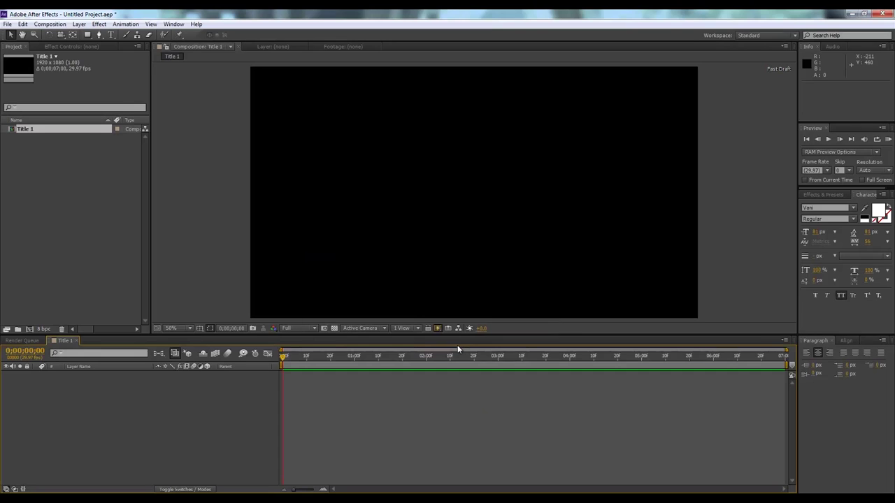
key(comma)
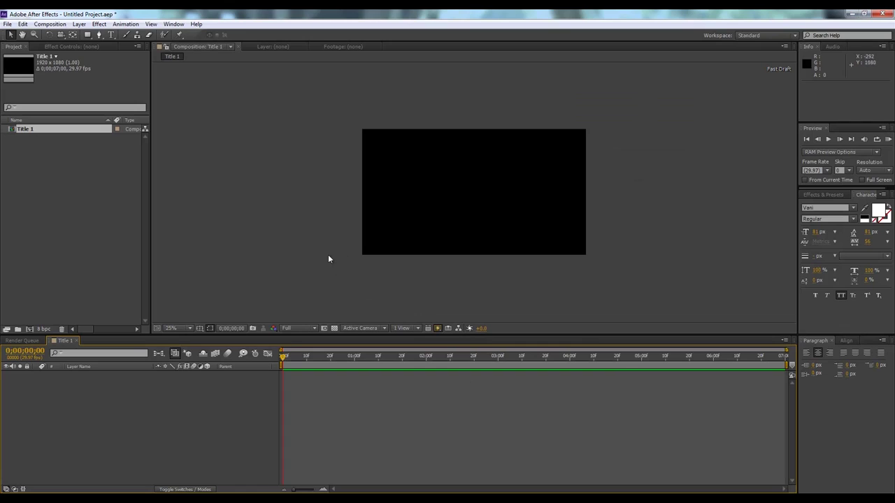
click(333, 268)
key(period)
key(comma)
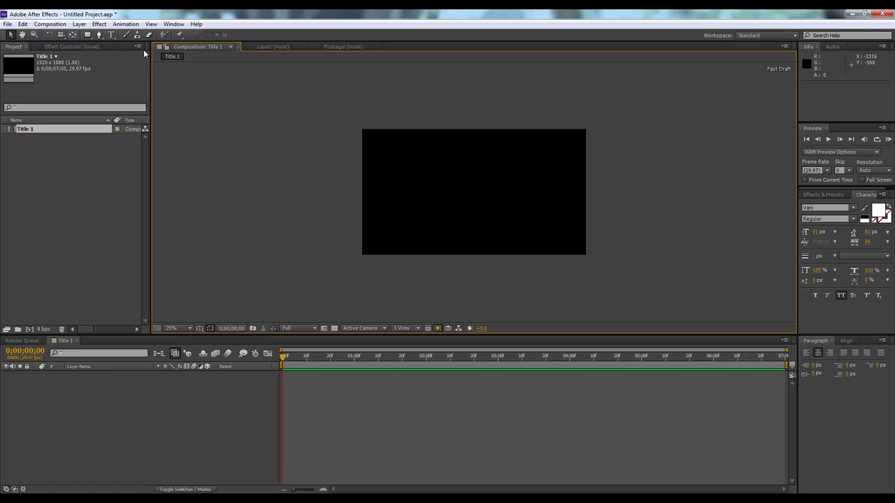
key(period)
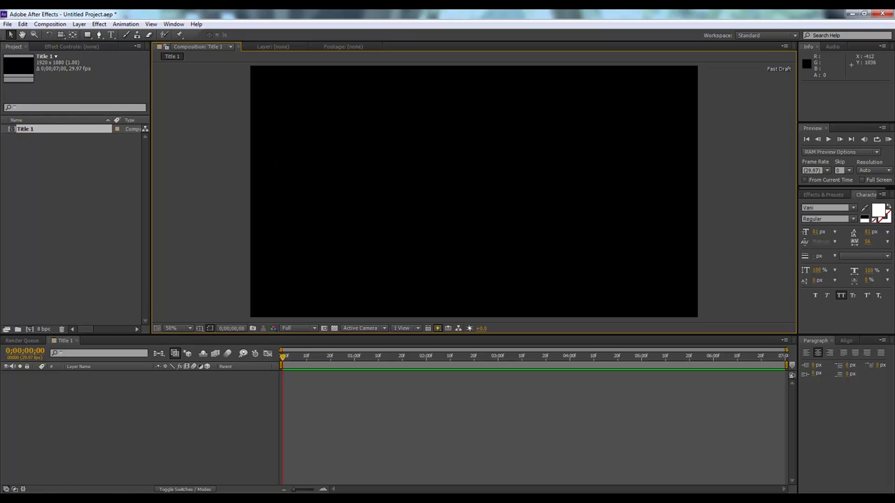
- Create a horizontal text layer and paste in FANTASTIC BEASTS
click(110, 34)
click(379, 172)
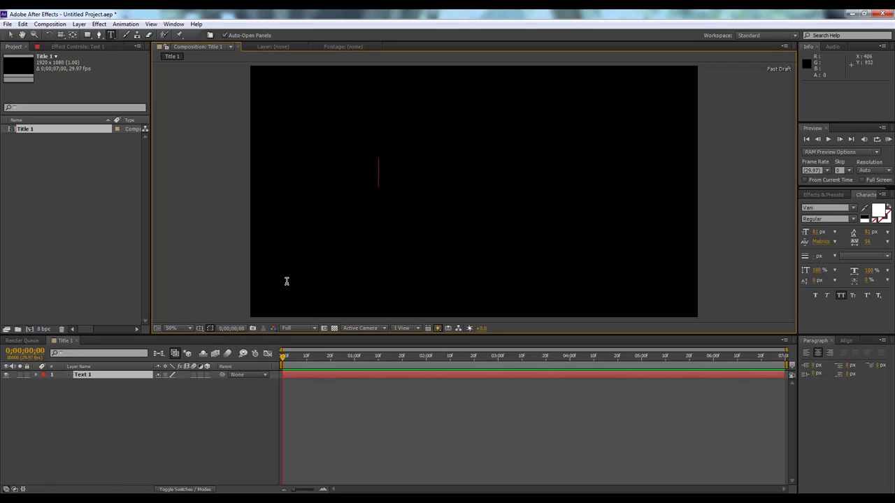
click(111, 35)
text(FANTASTIC BEASTS)
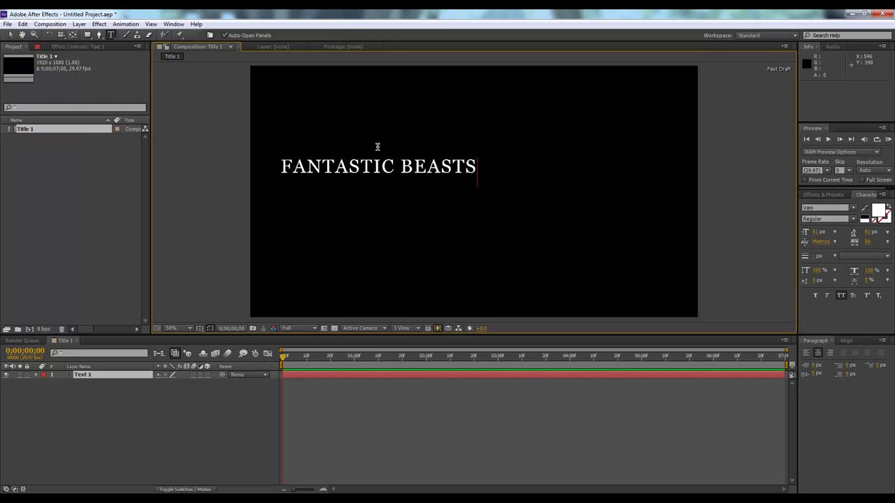
- Show the Title/Action Safe guides and move the title to the frame centre, nudged slightly up
click(152, 409)
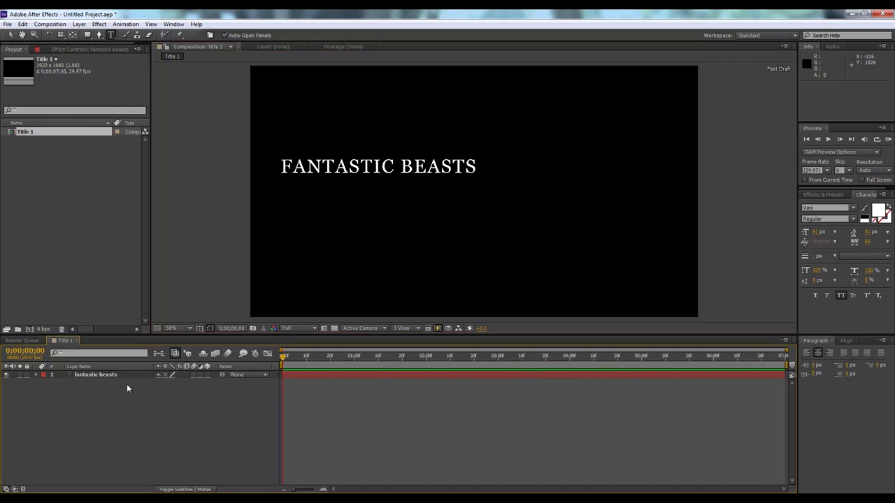
click(119, 375)
key(v)
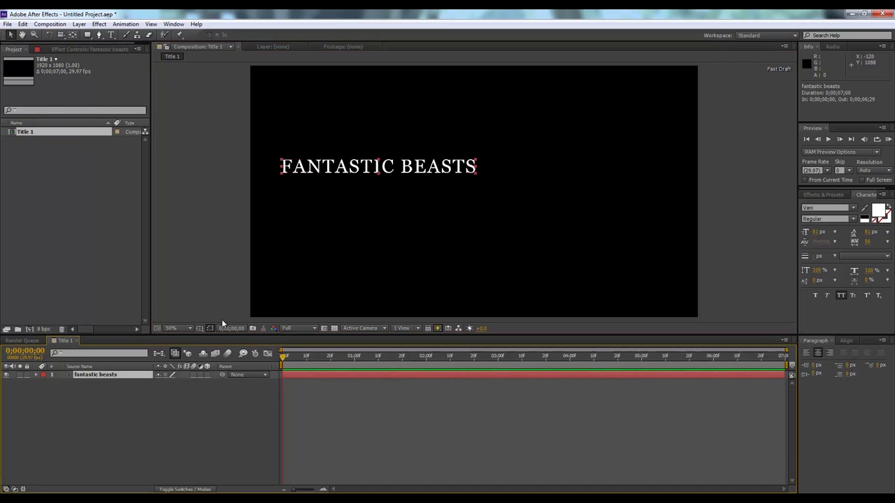
click(200, 328)
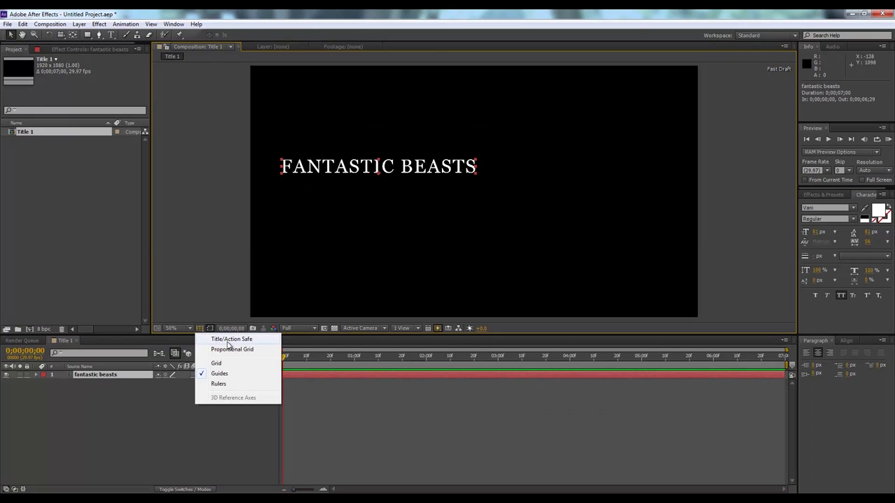
click(228, 340)
drag(410, 177, 501, 194)
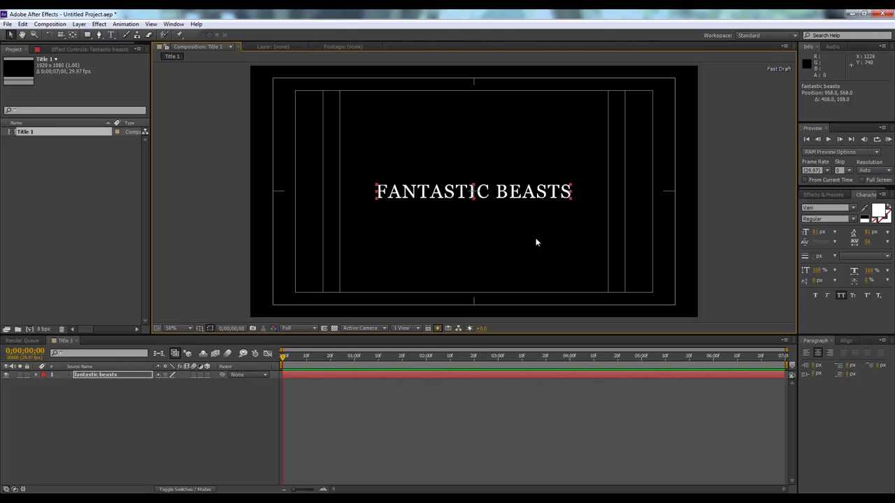
key(Up)
key(Up)
key(Up)
key(Up)
key(Up)
key(Up)
key(Up)
key(Up)
key(Up)
key(Up)
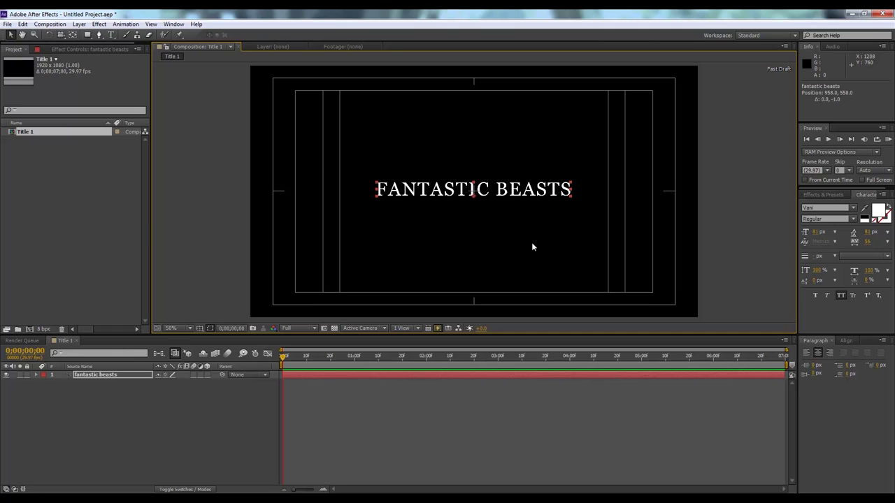
key(Up)
key(Up)
key(Up)
key(Up)
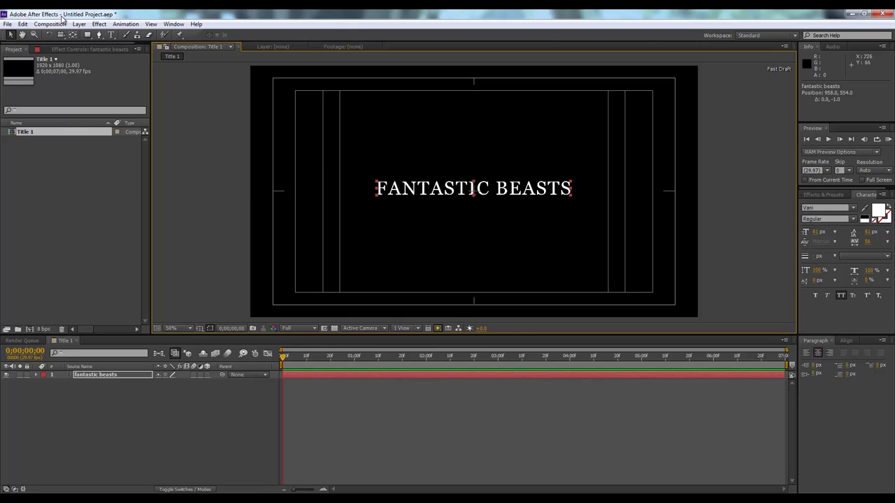
- Make the title a 3D layer, view at 100%, fine-tune its position, then go to Chrome
click(207, 375)
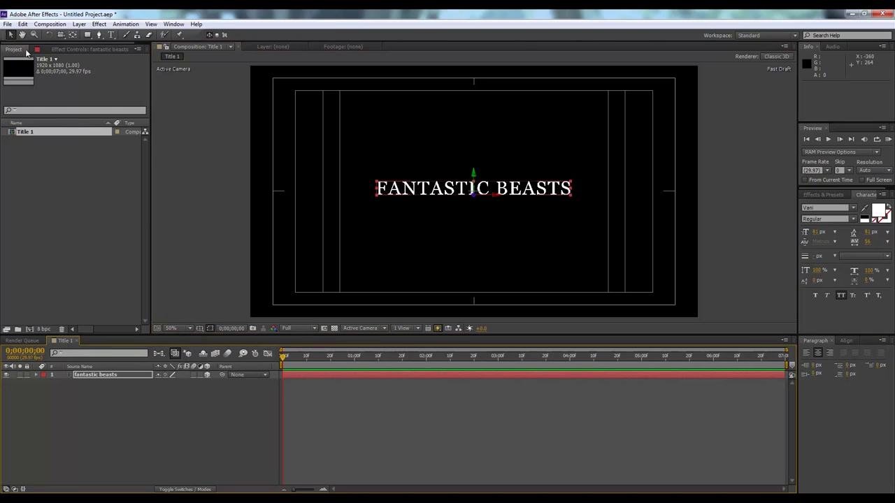
key(period)
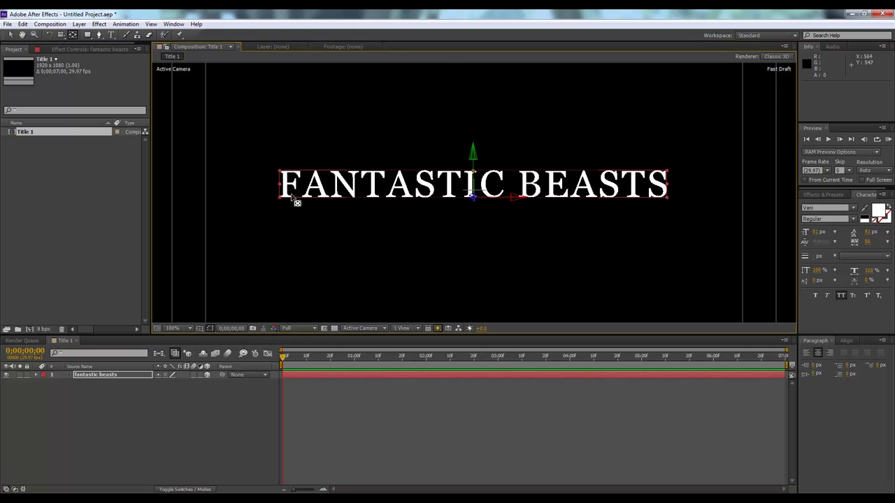
mouse_move(469, 205)
mouse_down()
mouse_move(288, 196)
mouse_move(473, 199)
mouse_move(481, 208)
mouse_up()
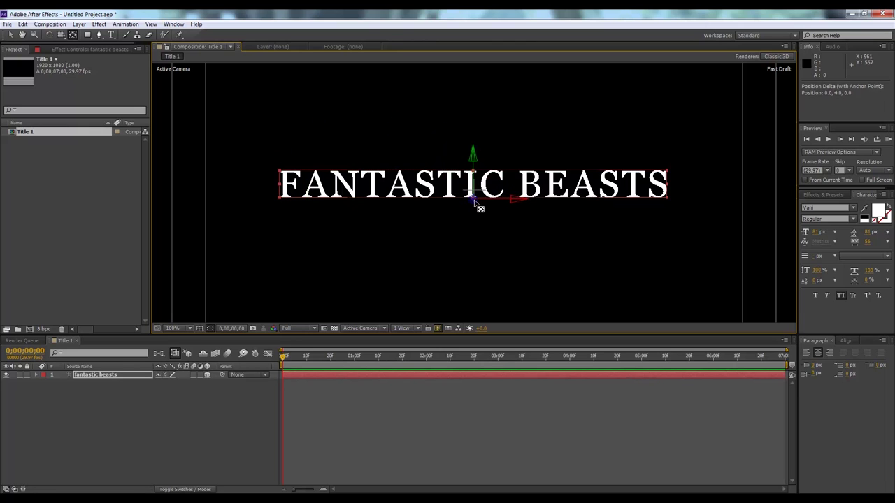
click(113, 420)
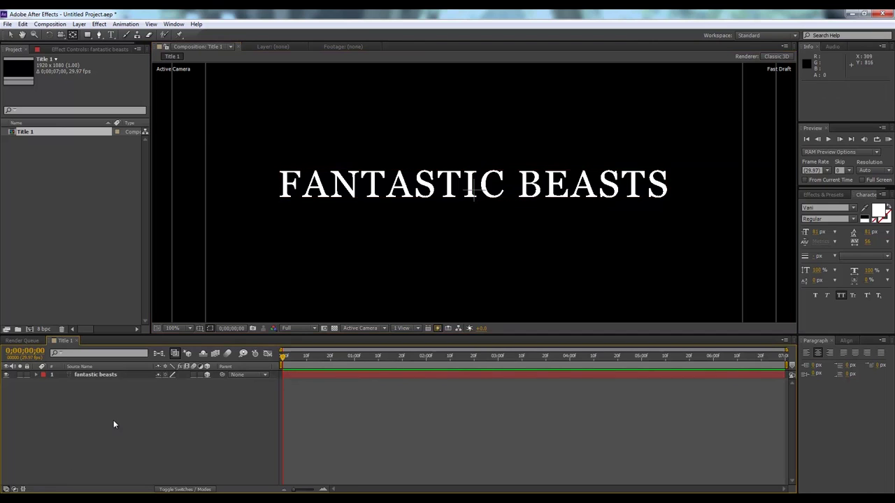
click(115, 374)
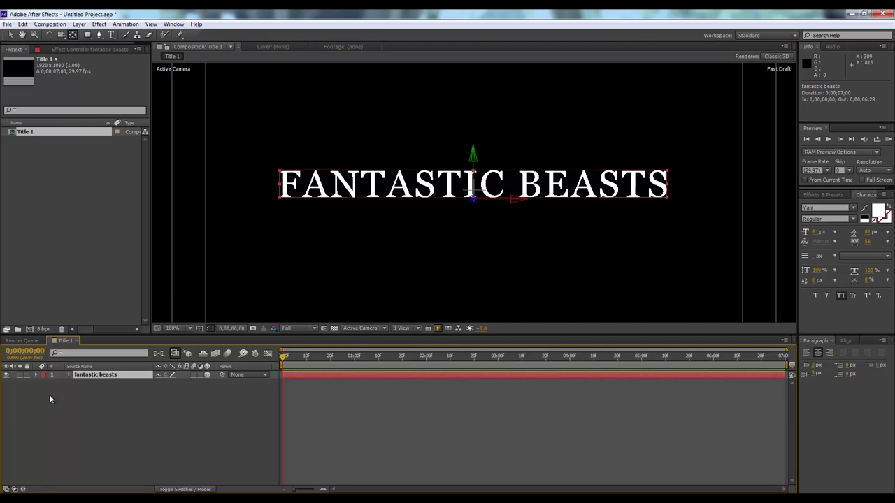
key(alt+Tab)
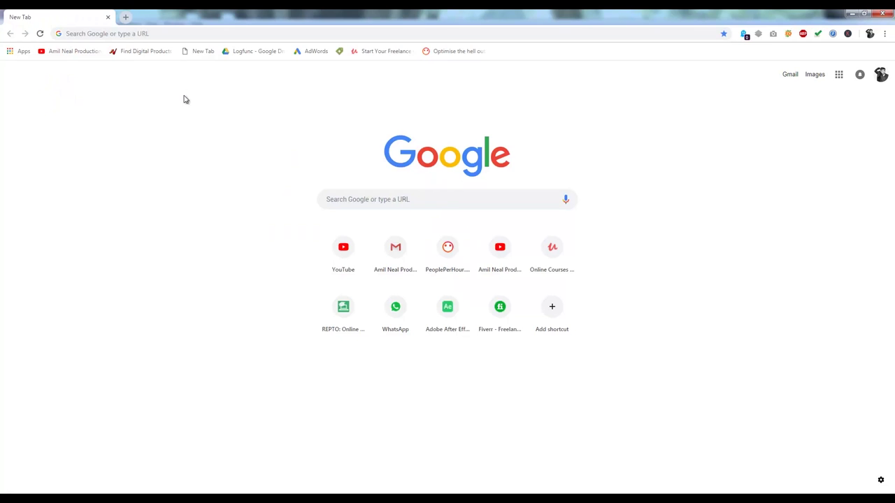
- Open DaFont's Serif category listing 100 fonts per page
click(198, 33)
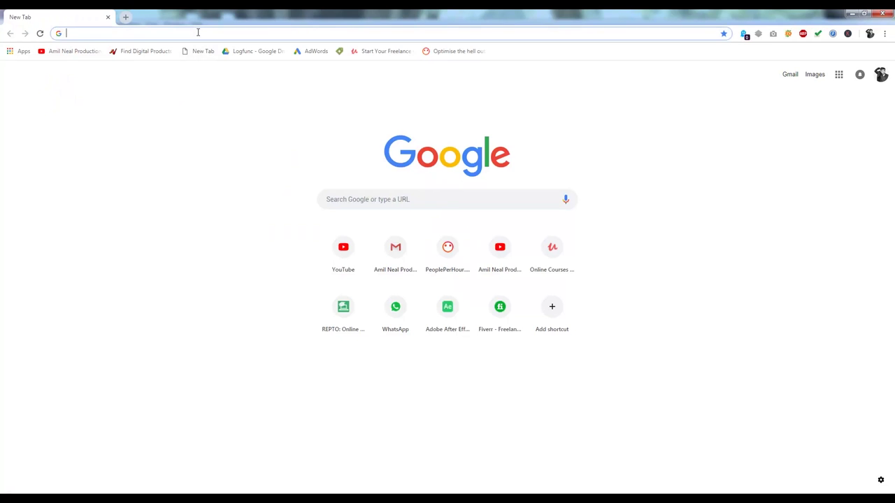
text(daf)
key(Return)
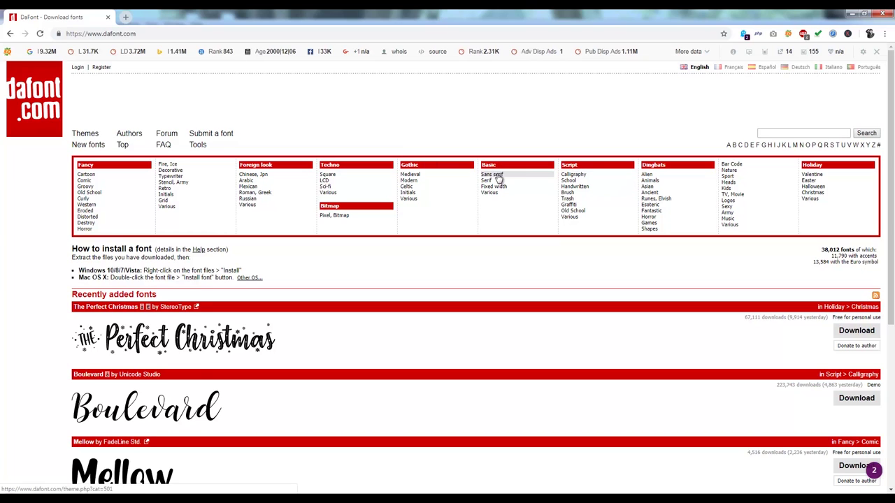
click(493, 181)
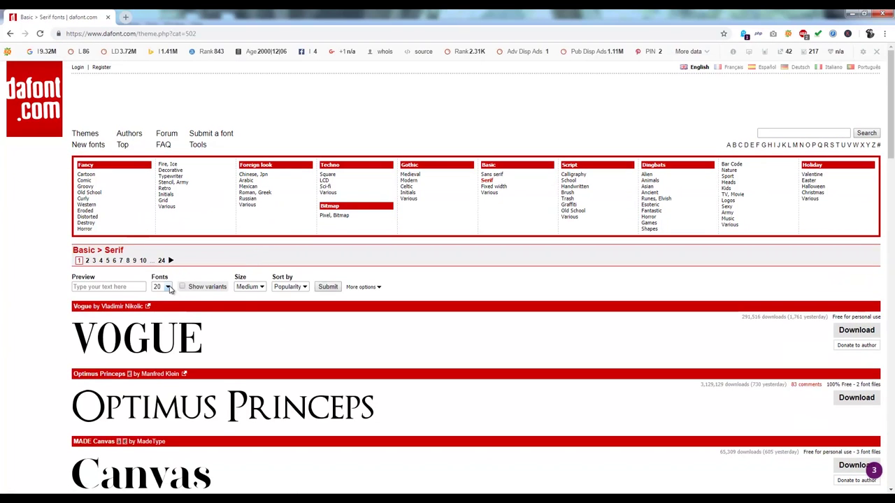
click(169, 289)
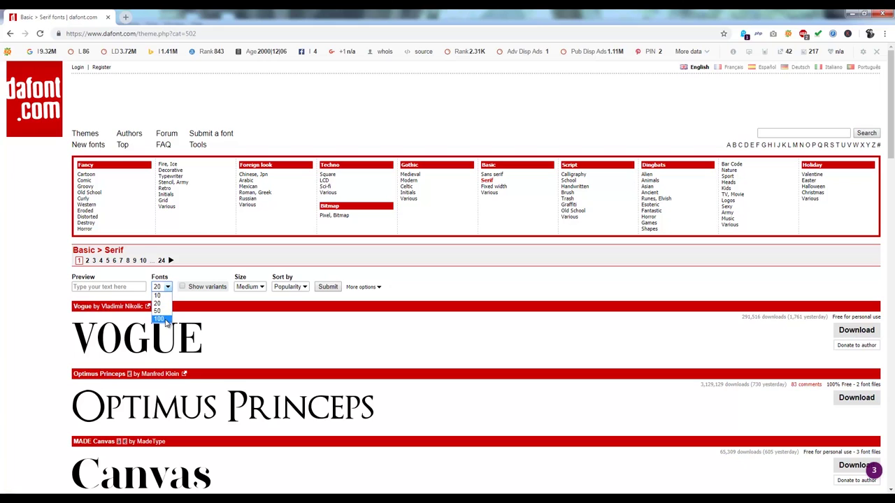
click(161, 324)
- Preview every font with the text 'fantastic beasts' and browse the results
click(127, 286)
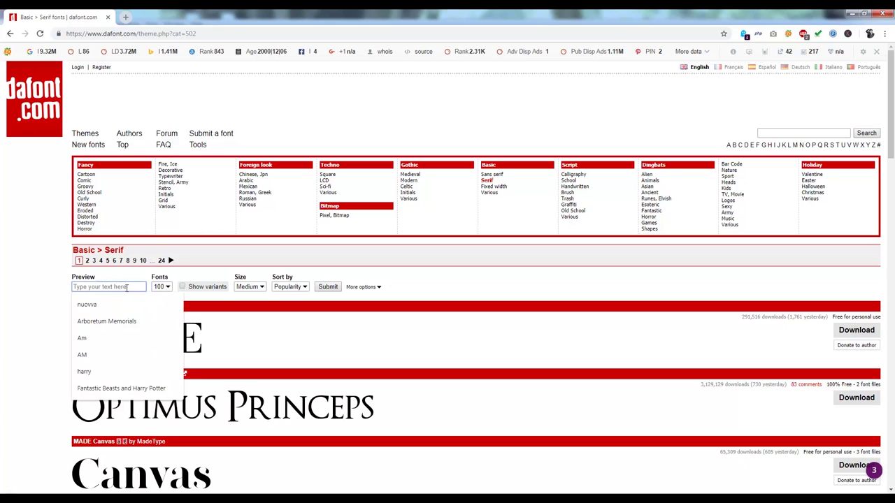
text(fantastic beasts)
click(430, 277)
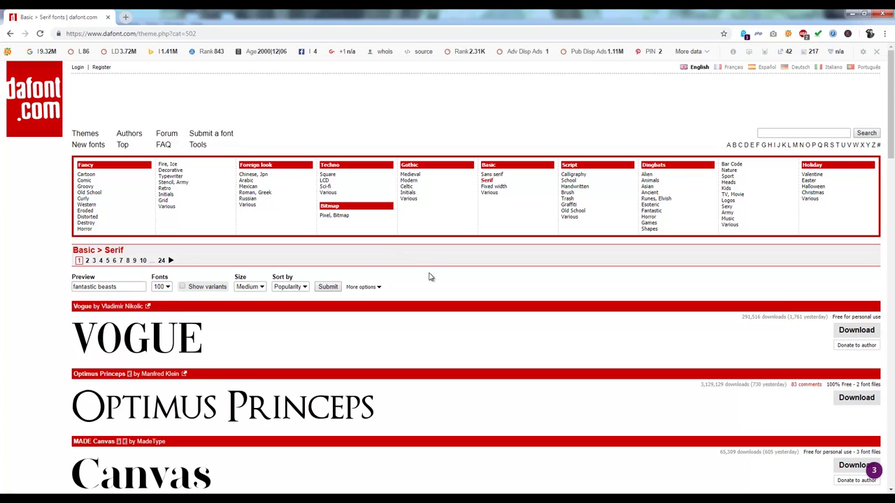
click(326, 287)
click(372, 290)
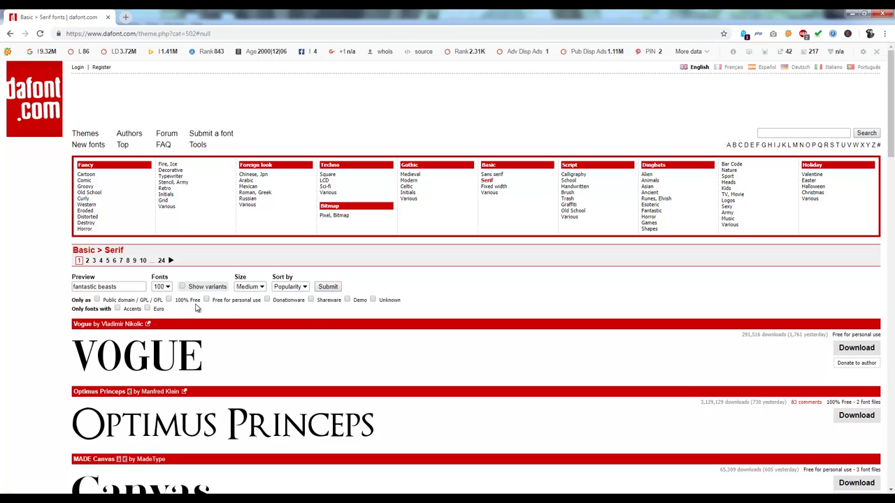
click(323, 289)
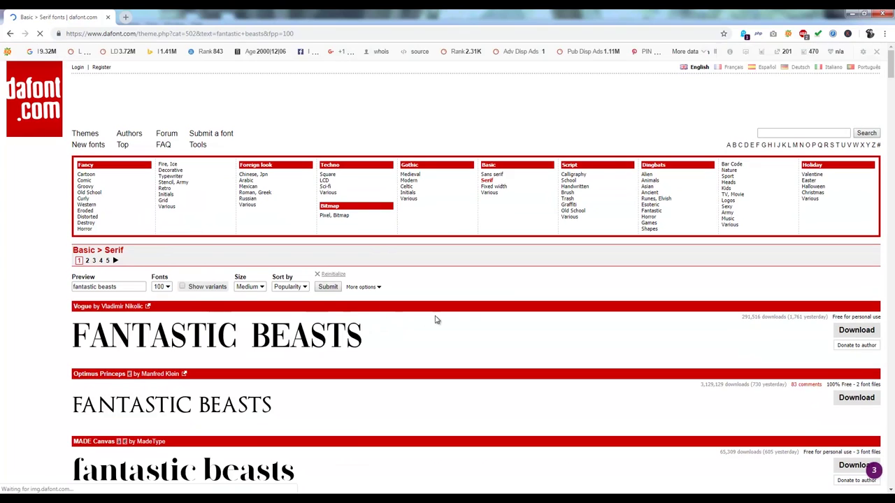
scroll(512, 294, down, 2)
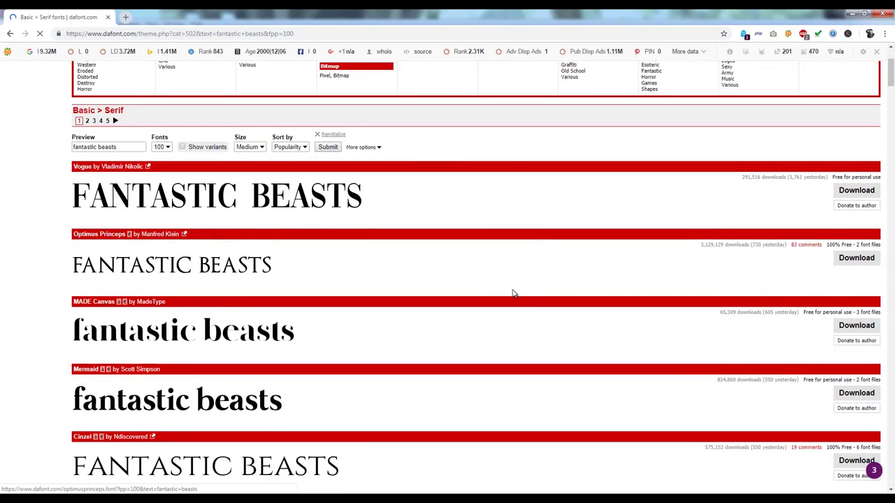
scroll(512, 293, down, 2)
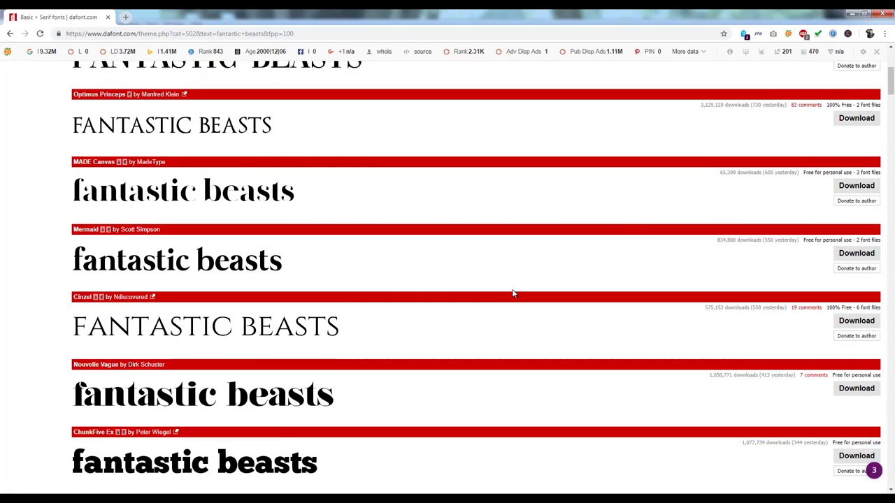
scroll(514, 294, down, 1)
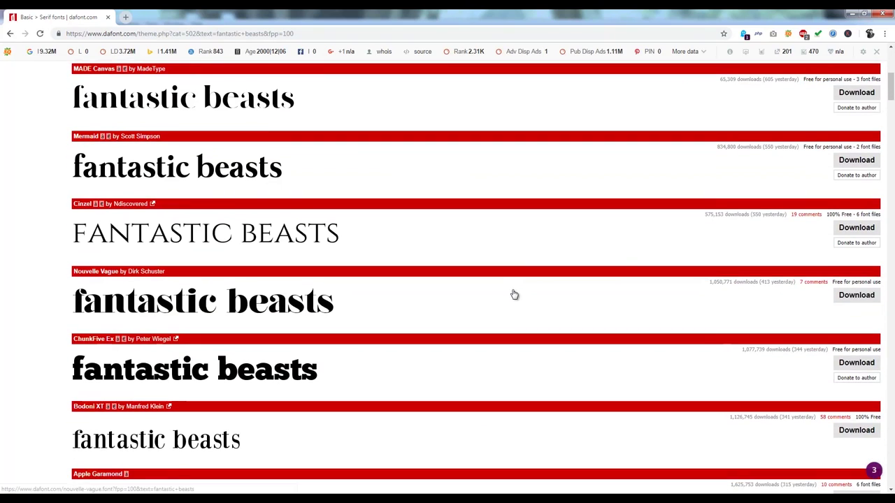
scroll(514, 294, down, 2)
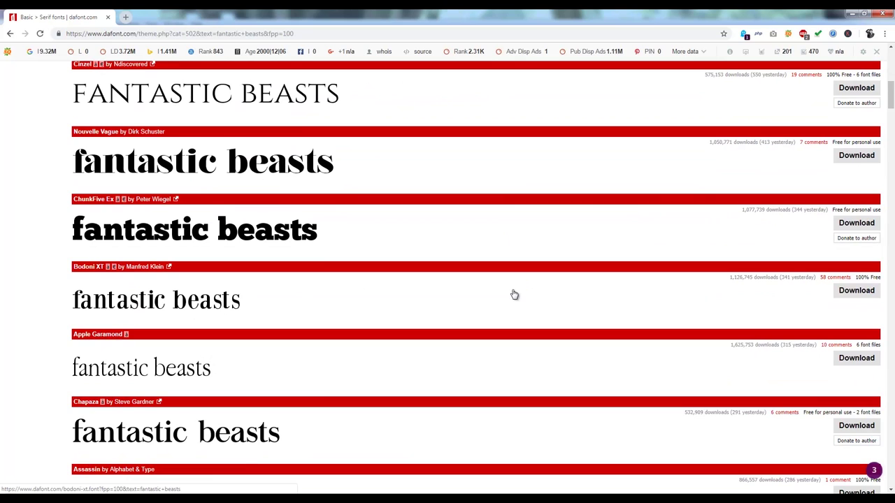
scroll(514, 294, down, 5)
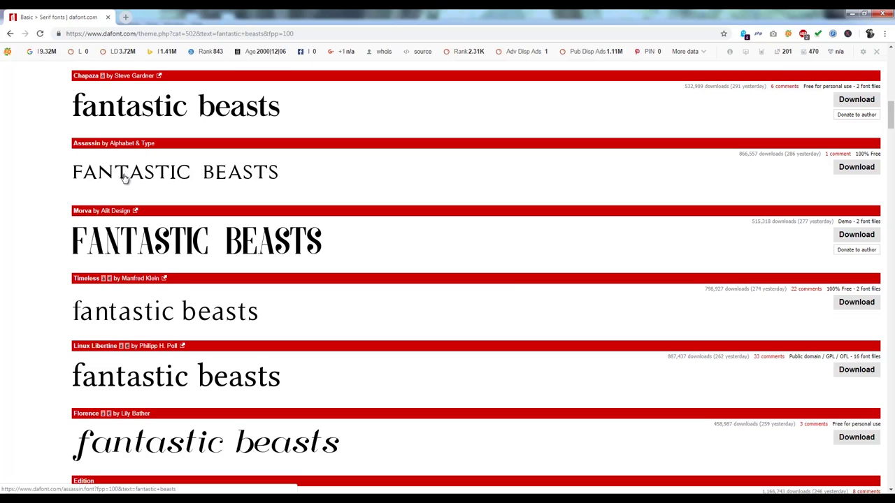
- Save the Assassin font as assassin.zip into F:\AN's Tutorial\Trailer Animation and show it in its folder
right_click(841, 171)
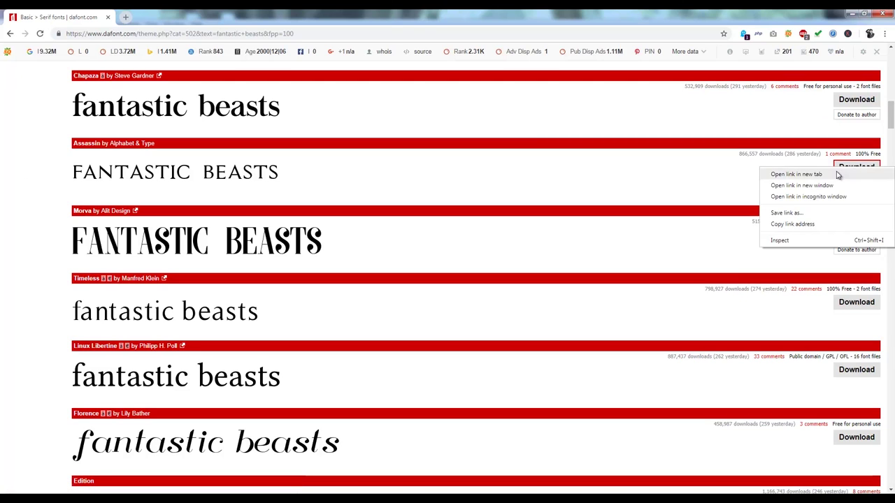
click(804, 213)
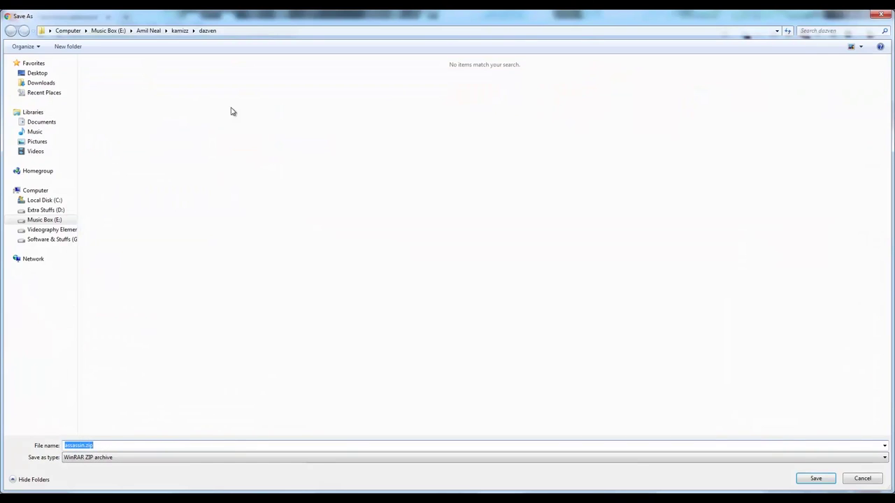
click(55, 94)
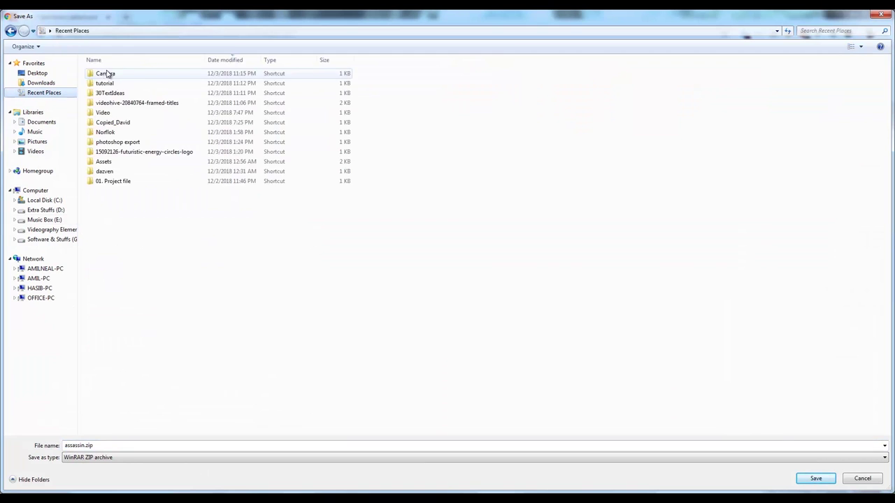
click(51, 230)
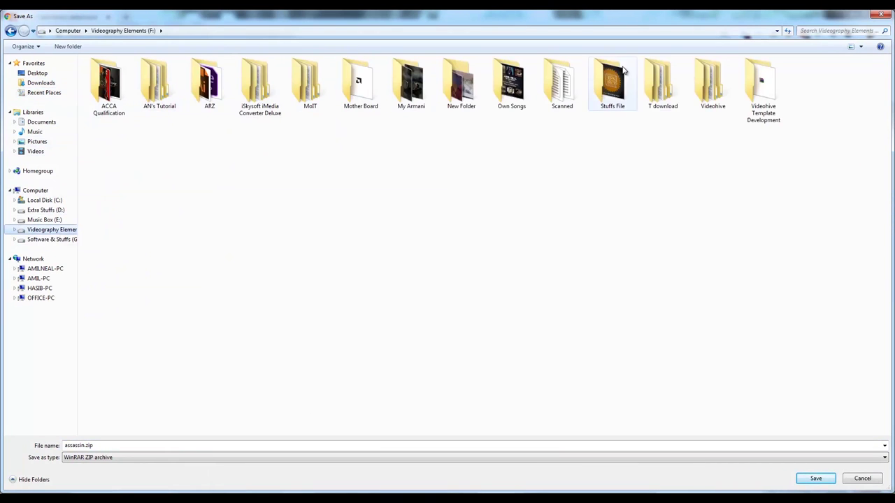
double_click(157, 87)
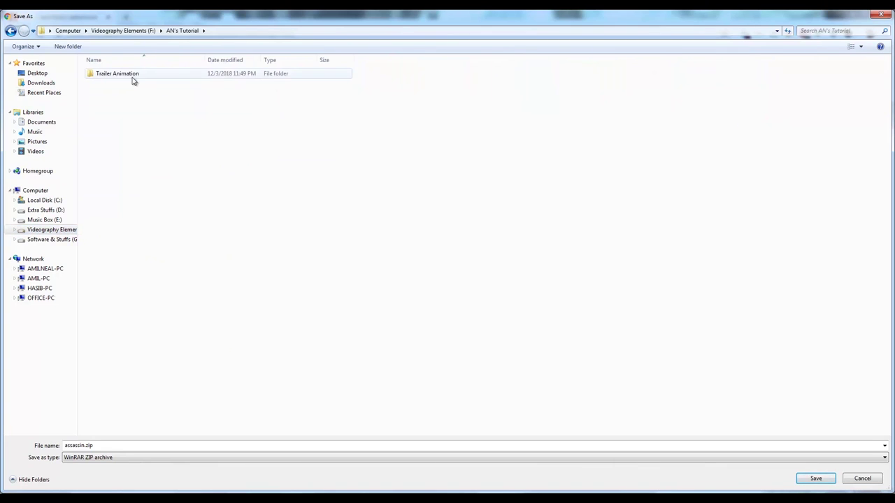
double_click(130, 74)
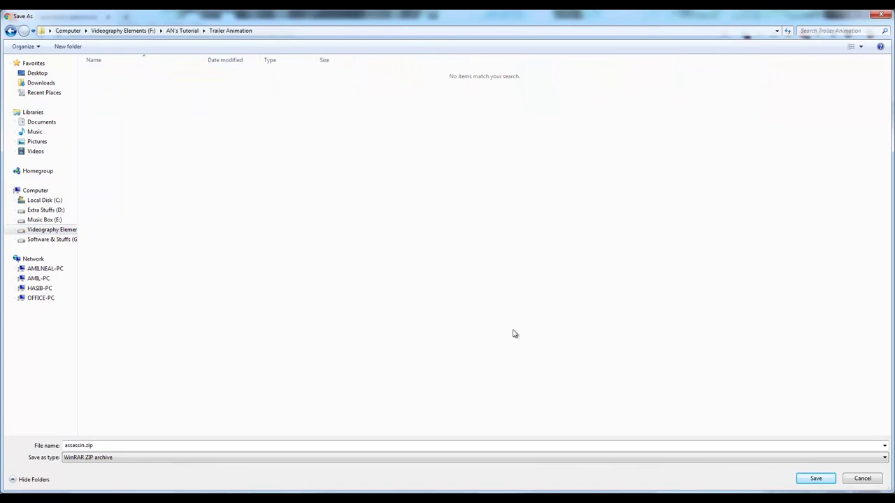
click(815, 478)
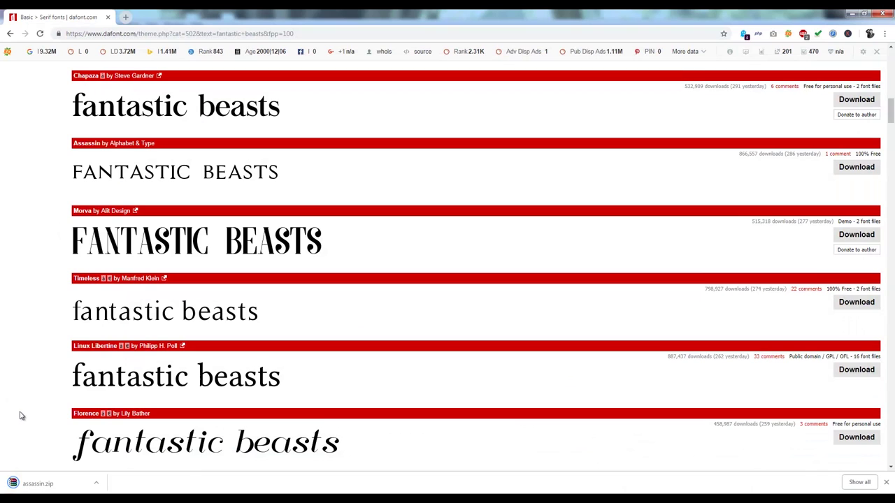
click(96, 483)
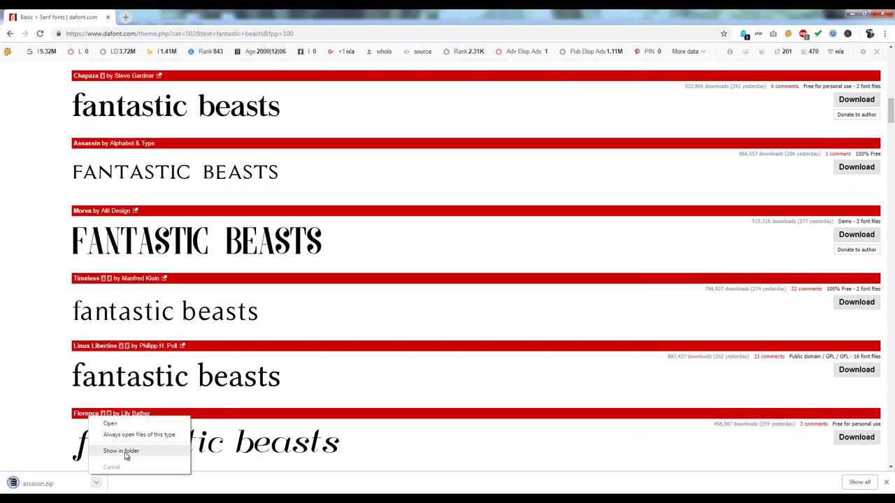
click(125, 453)
- Extract assassin.zip to an assassin folder and install the Assassin$.ttf font
right_click(136, 71)
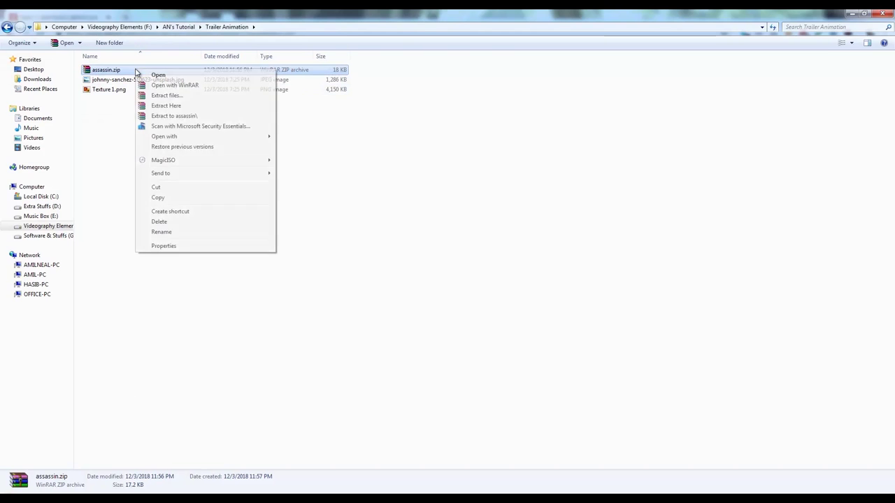
click(187, 116)
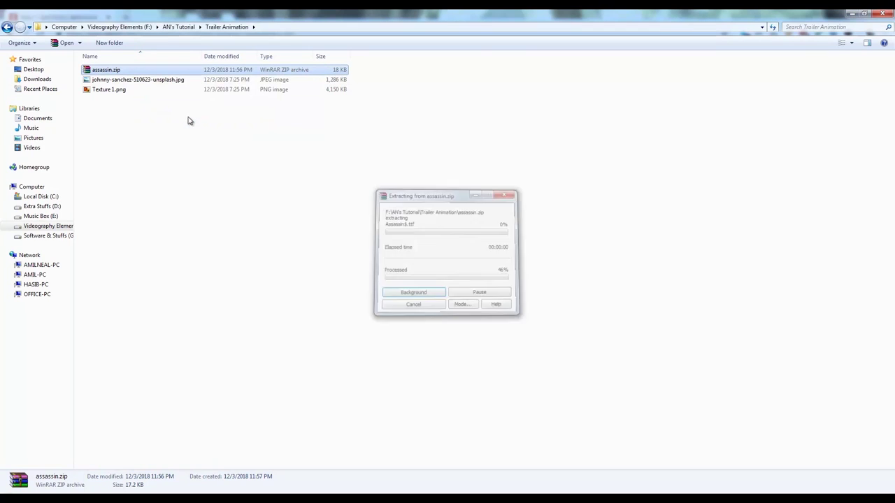
double_click(133, 70)
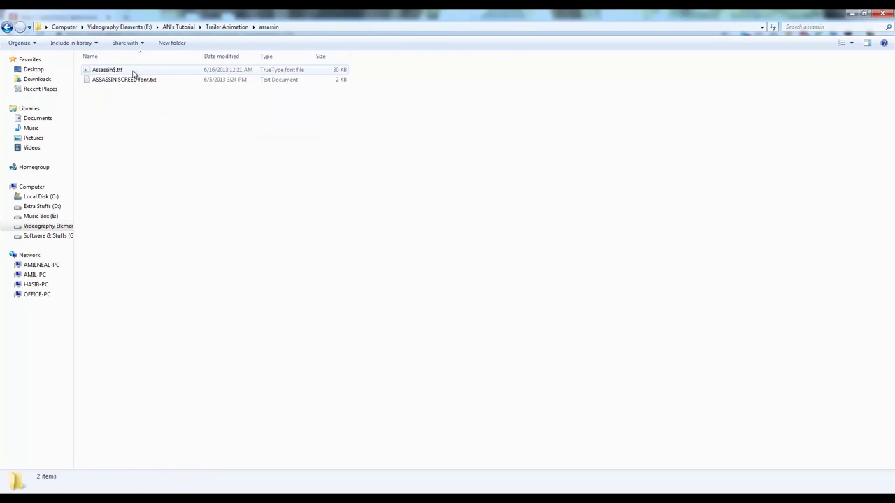
click(131, 71)
right_click(130, 71)
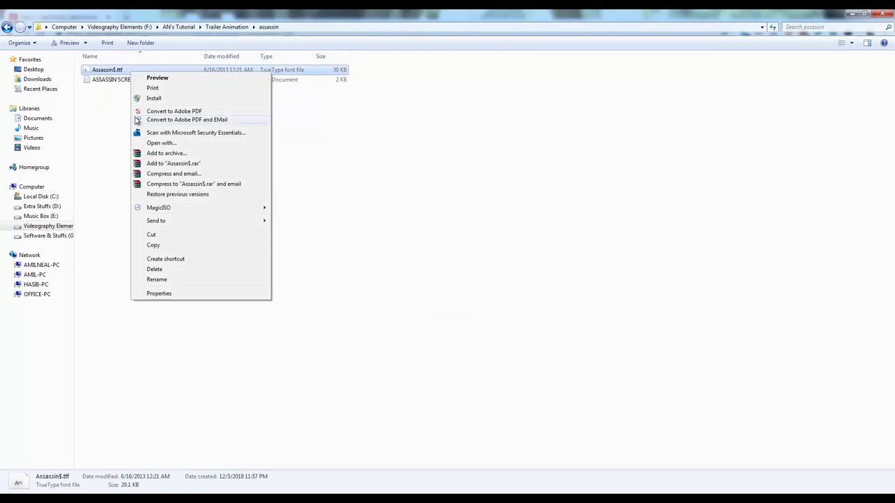
click(153, 99)
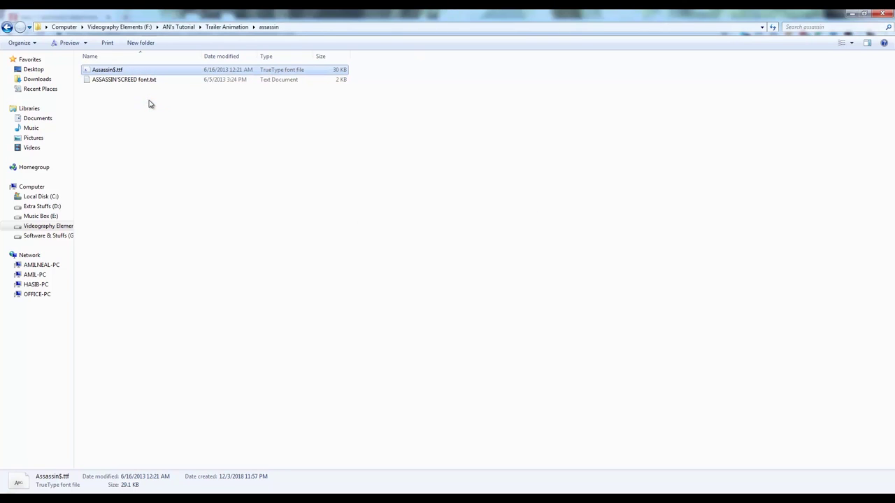
click(201, 221)
- Back in After Effects, set the FANTASTIC BEASTS title's font to Assassin$
key(alt+Tab)
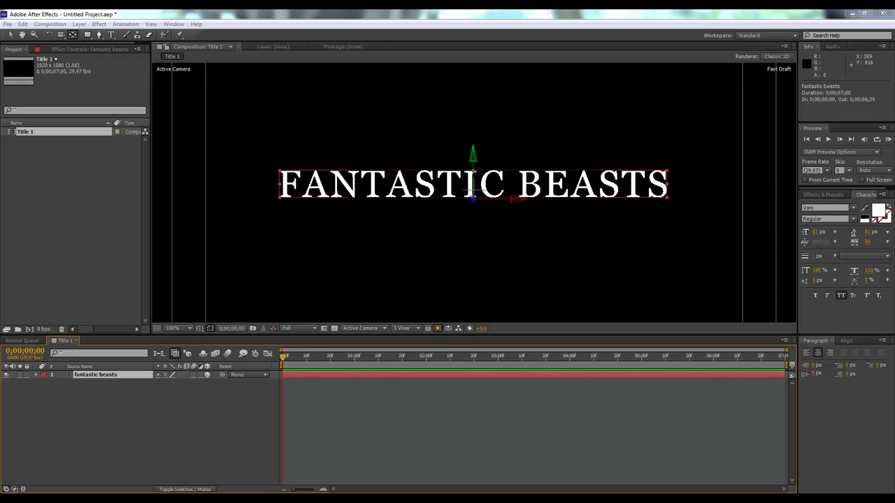
click(110, 375)
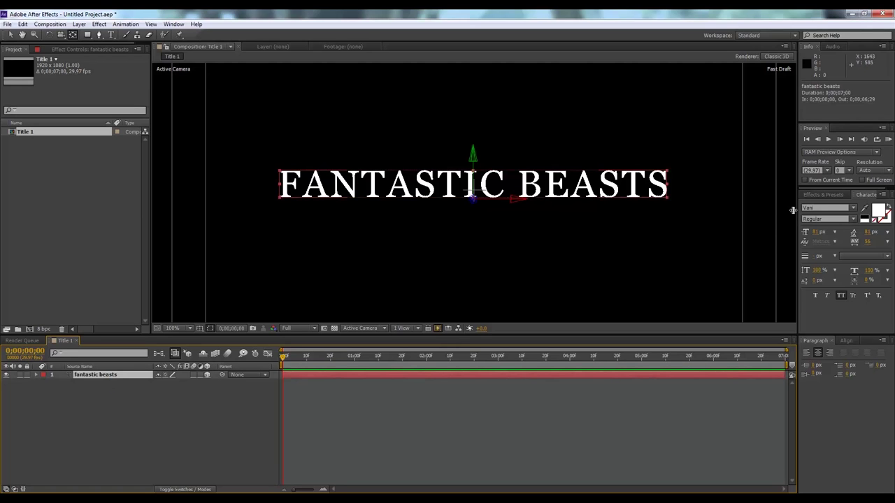
click(815, 207)
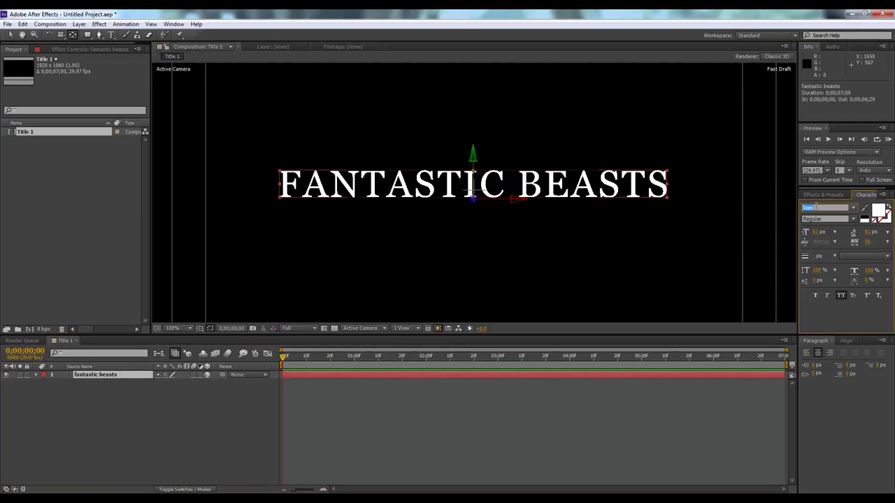
text(Assassin)
key(Return)
key(Down)
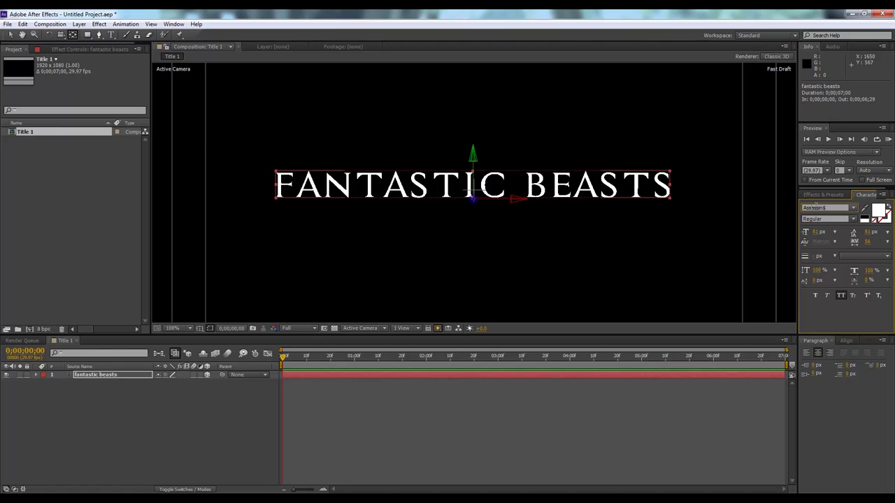
- Reselect the fantastic beasts text layer and expand its property groups
click(123, 399)
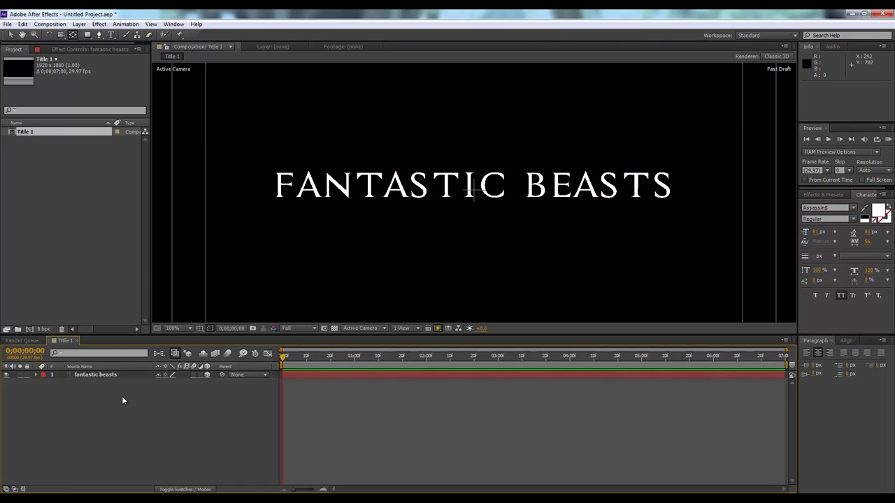
key(y)
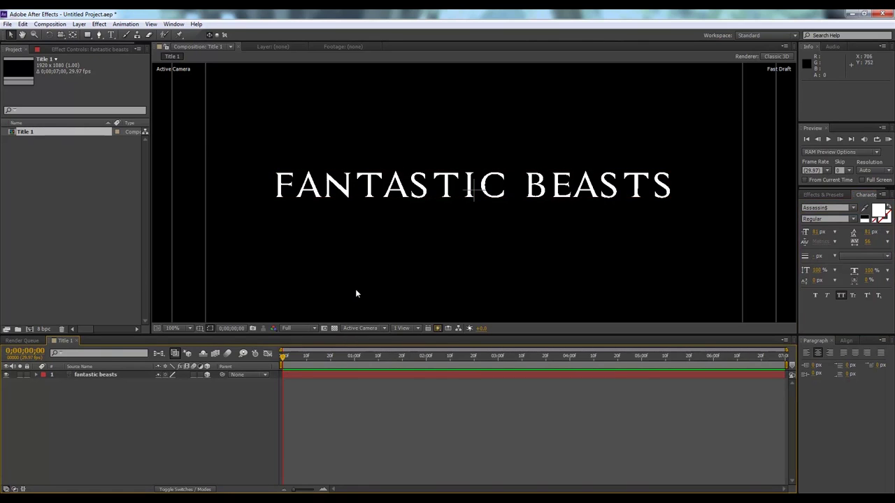
scroll(447, 224, down, 3)
scroll(449, 225, up, 3)
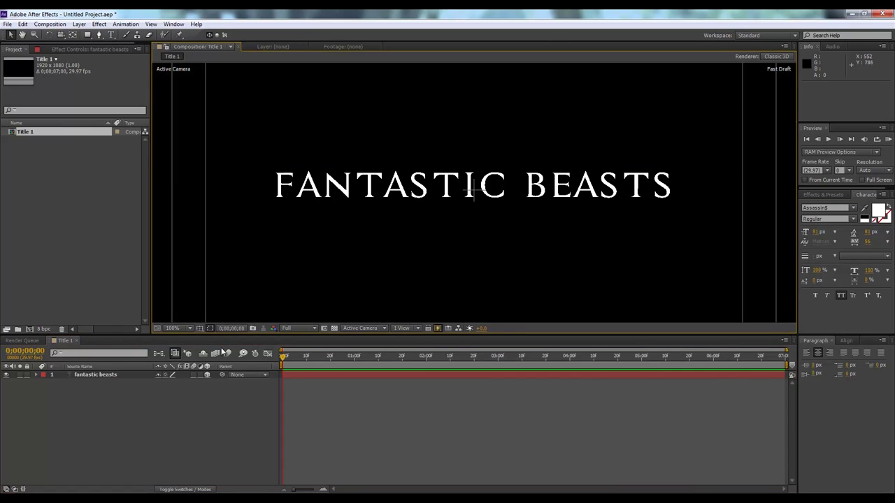
click(115, 376)
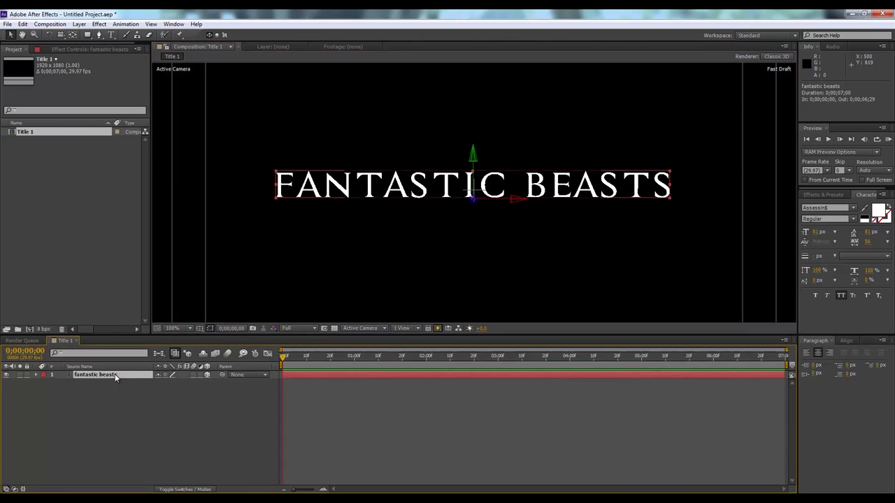
click(36, 376)
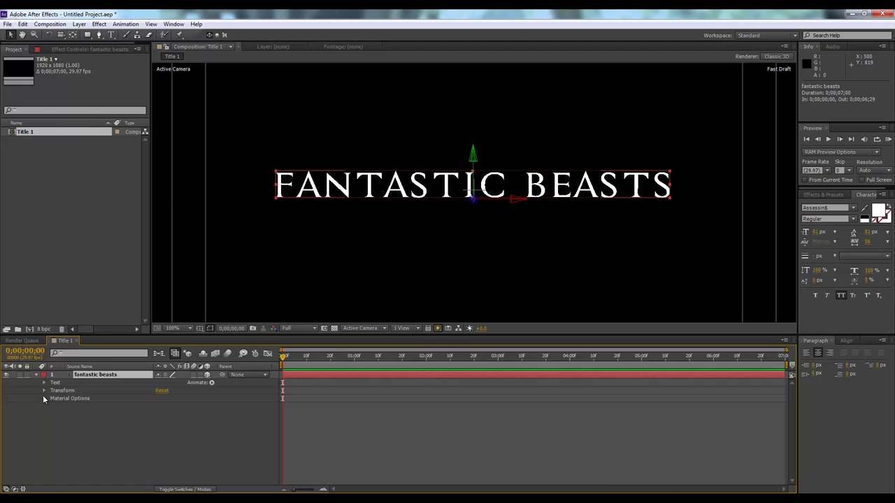
- Add a Tracking animator (Animator 1) to the title layer and zoom out to the full frame
click(44, 390)
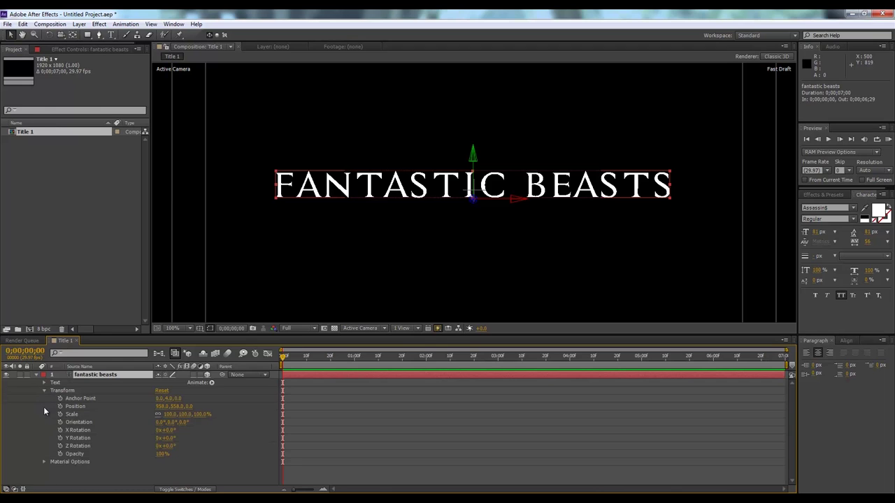
click(44, 462)
scroll(56, 412, up, 3)
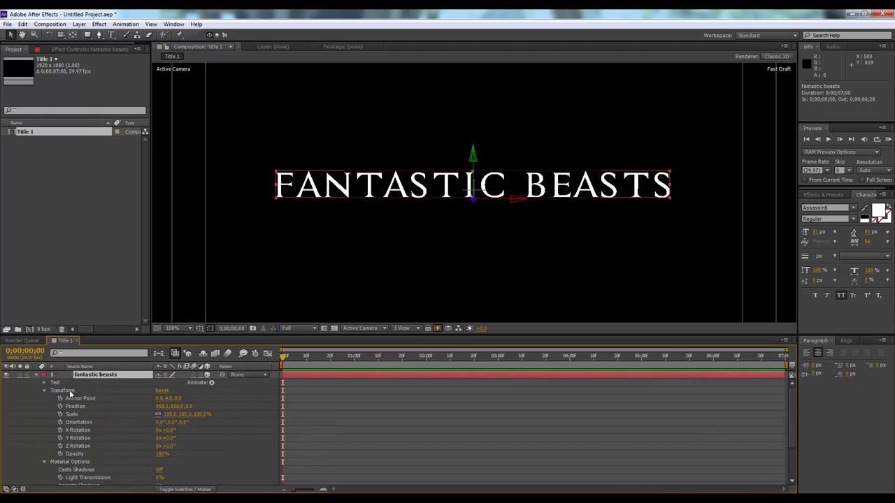
click(43, 462)
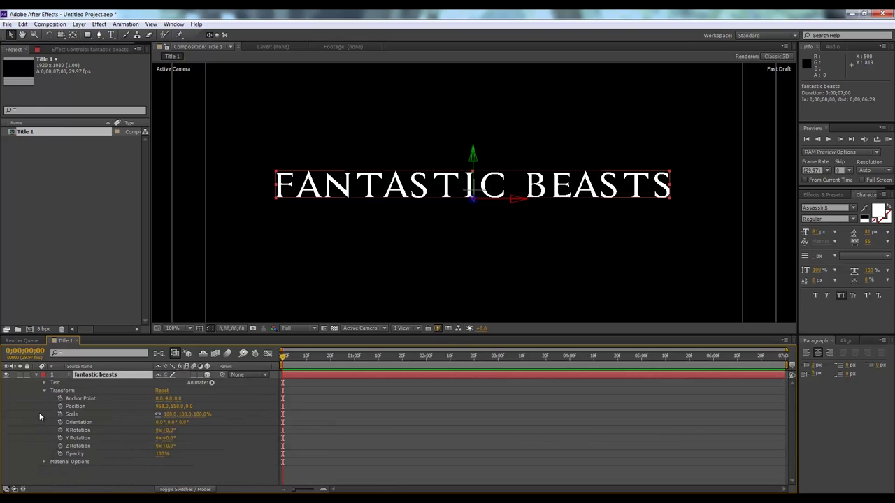
click(44, 390)
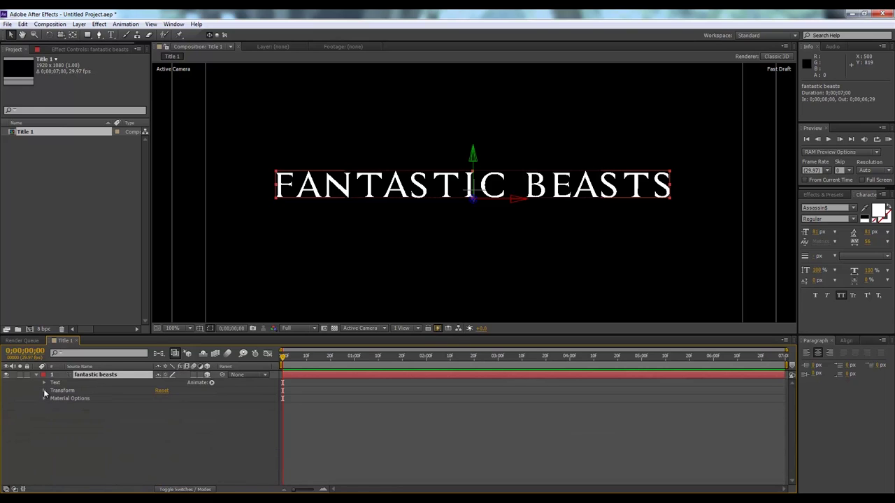
click(212, 383)
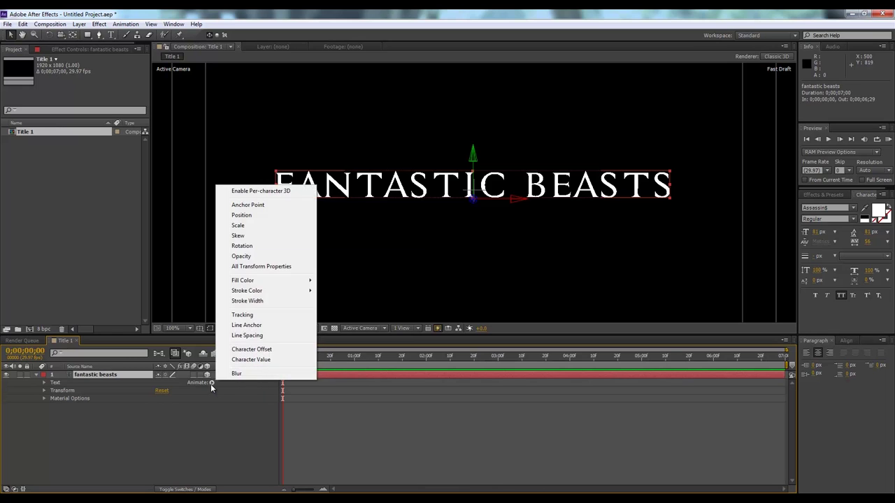
click(242, 315)
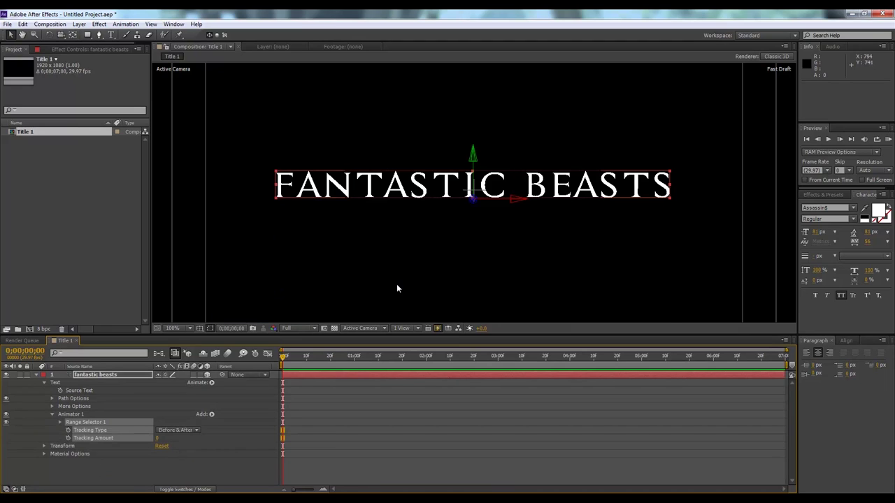
key(comma)
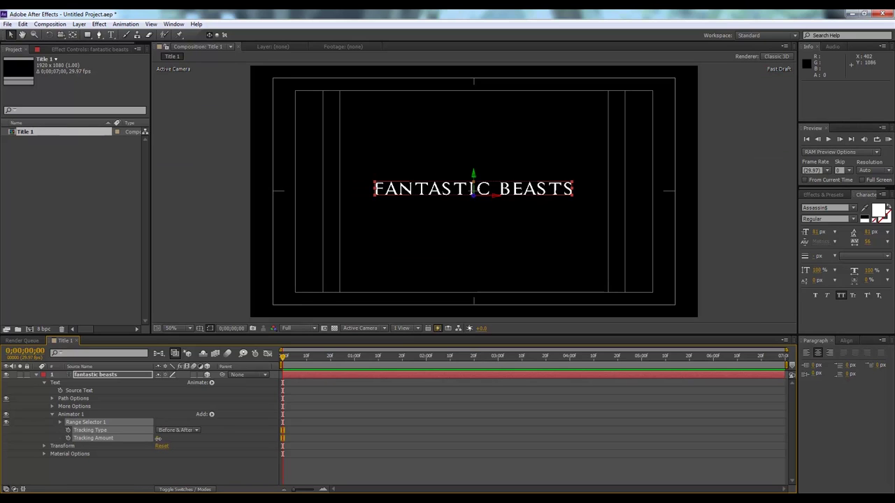
- Keyframe Tracking Amount at 53 at 0 seconds and 0 at one second
drag(157, 438, 182, 437)
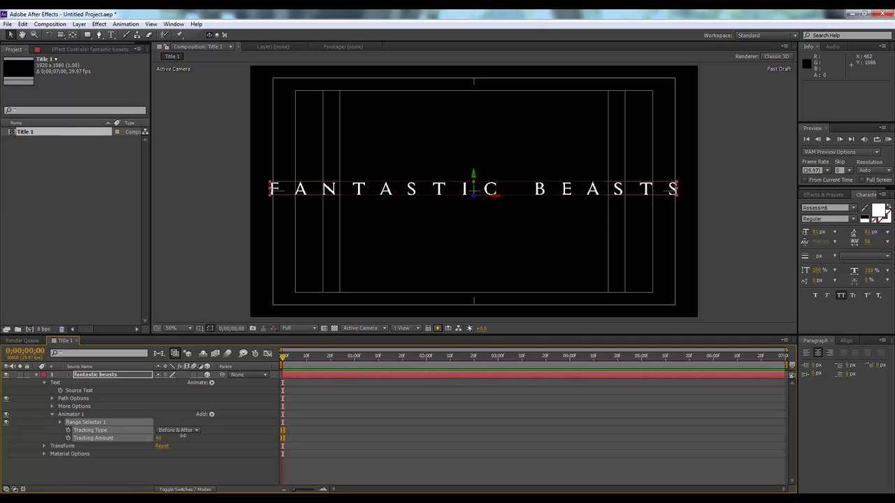
drag(182, 436, 176, 433)
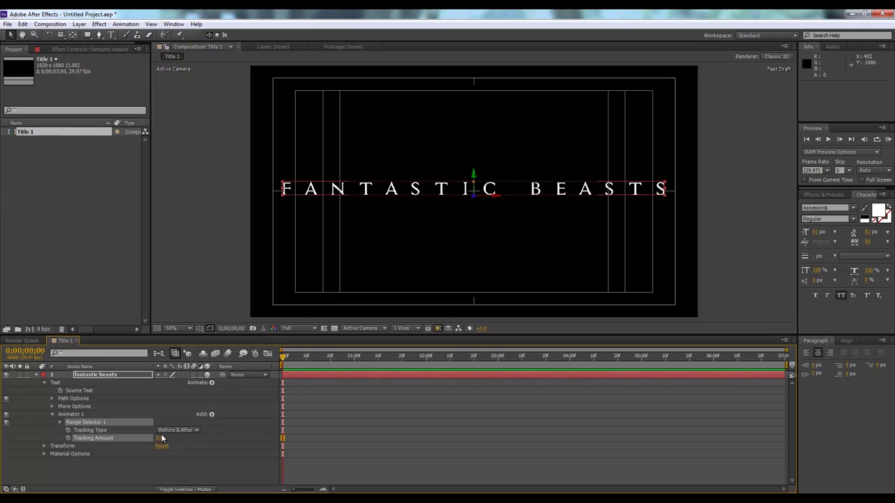
click(68, 438)
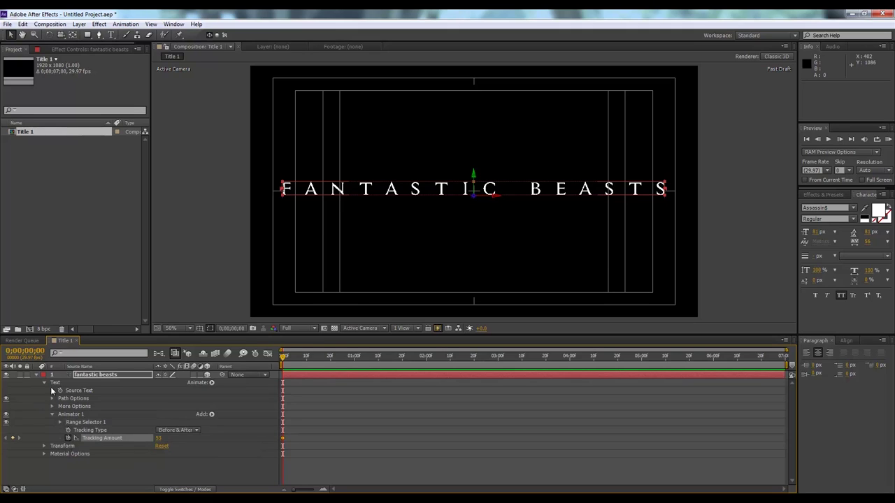
click(355, 367)
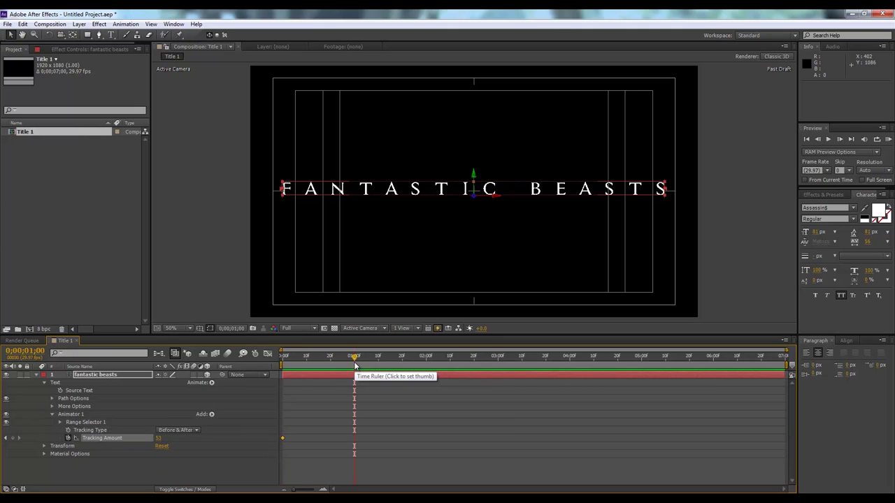
click(12, 438)
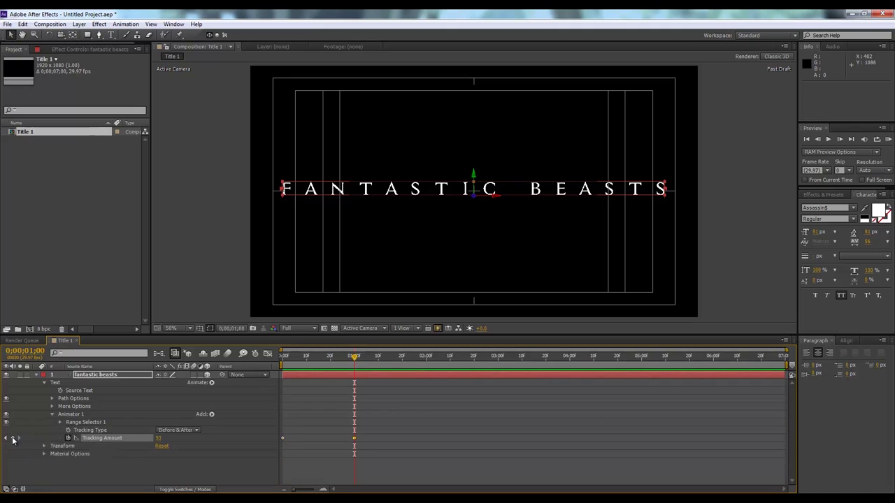
click(159, 439)
text(0)
key(Return)
- Scrub the timeline to preview the letters closing up, then return to the start
click(138, 473)
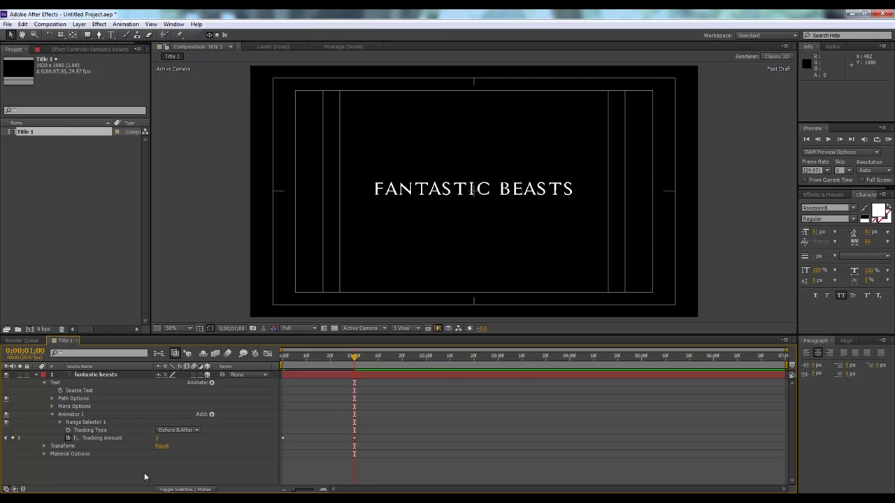
click(107, 375)
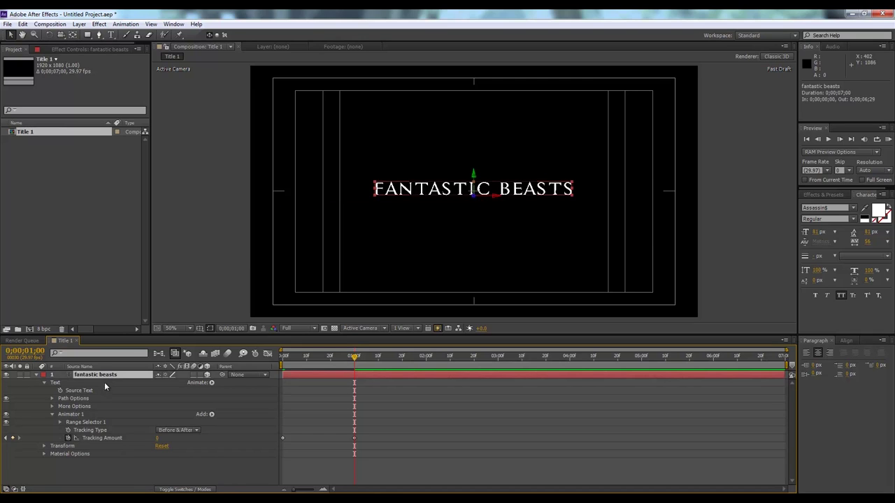
drag(312, 367, 247, 380)
click(353, 439)
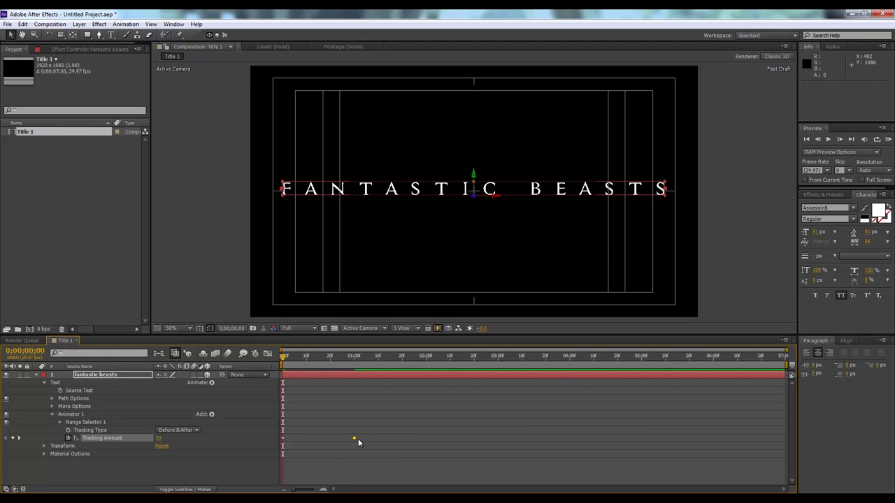
- Apply Easy Ease In to the Tracking Amount keyframe and play back the letters closing together
click(355, 357)
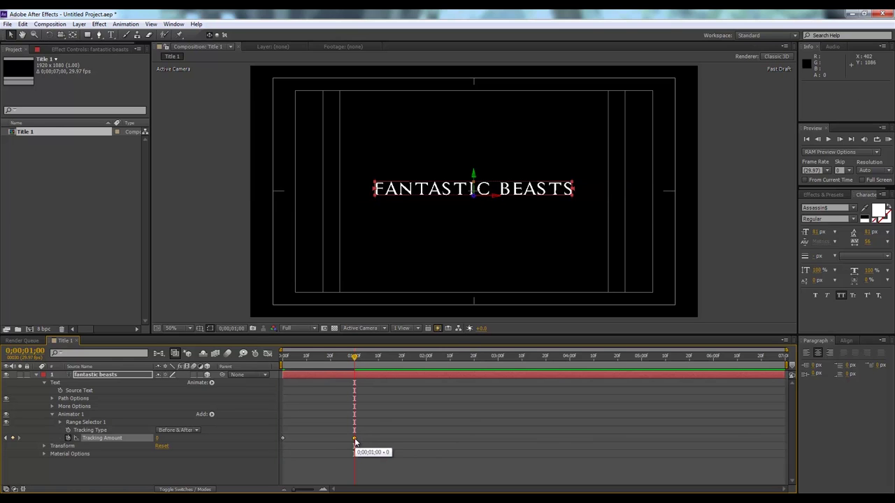
right_click(354, 442)
mouse_move(388, 433)
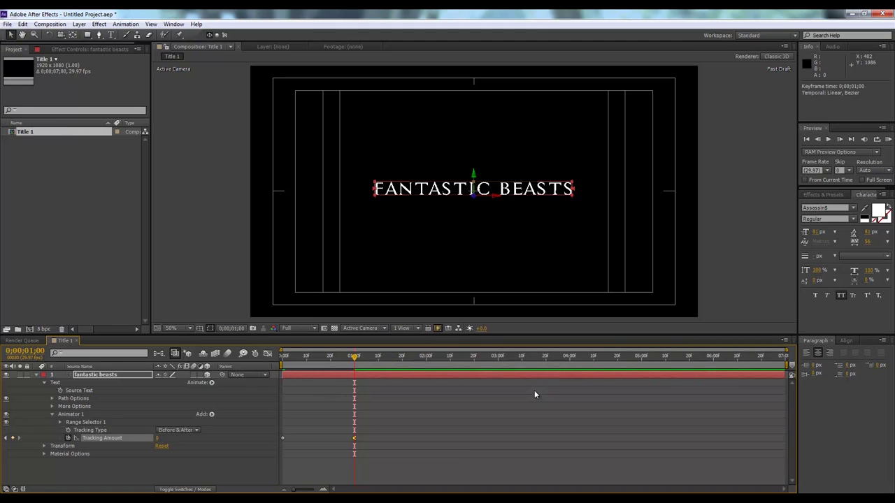
click(287, 365)
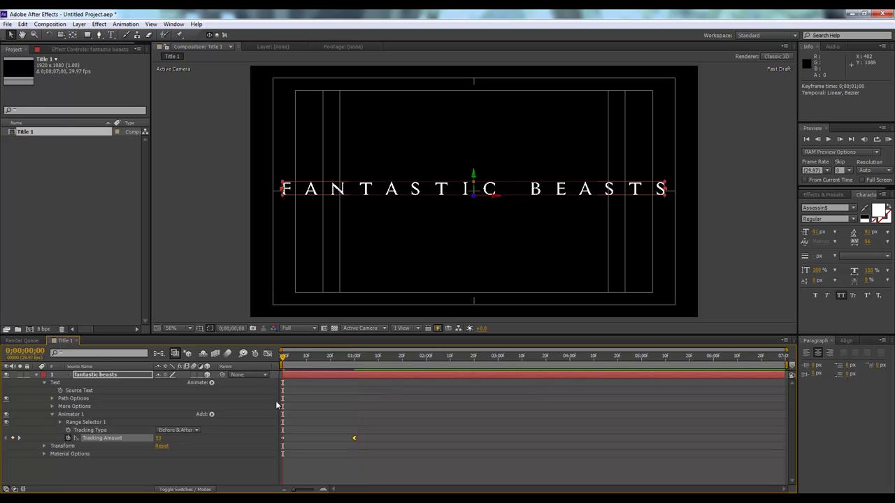
right_click(283, 436)
mouse_move(384, 431)
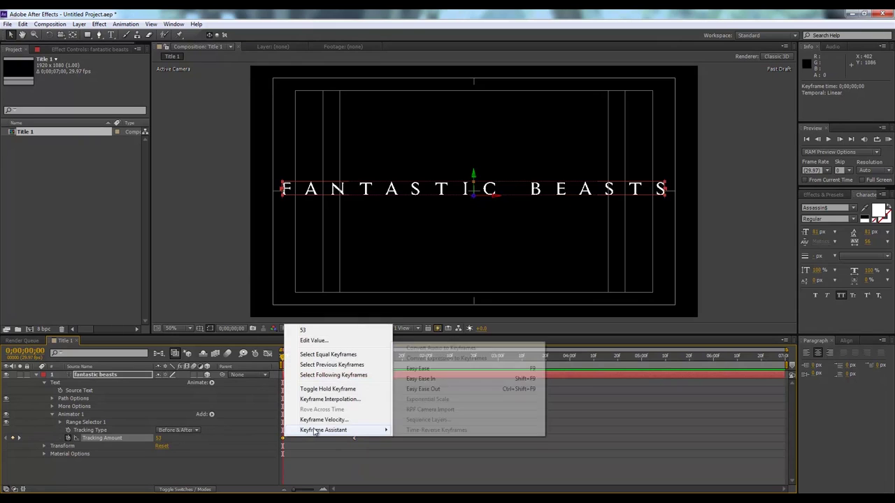
click(461, 380)
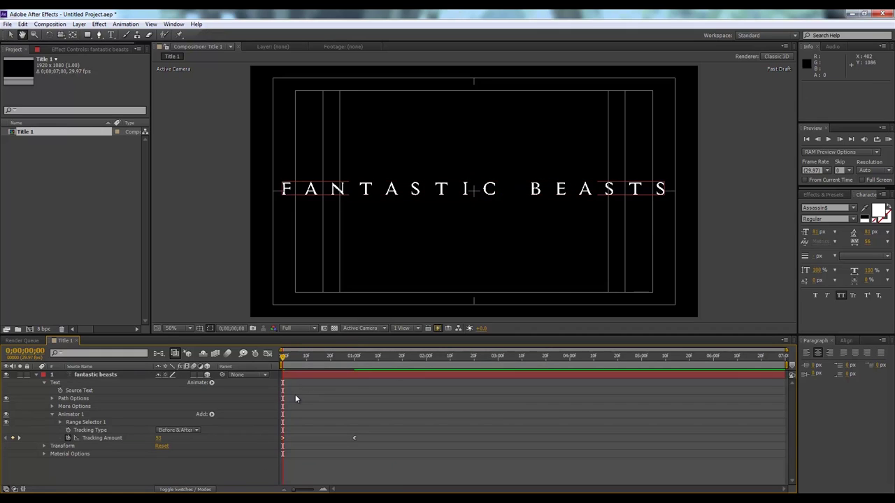
key(space)
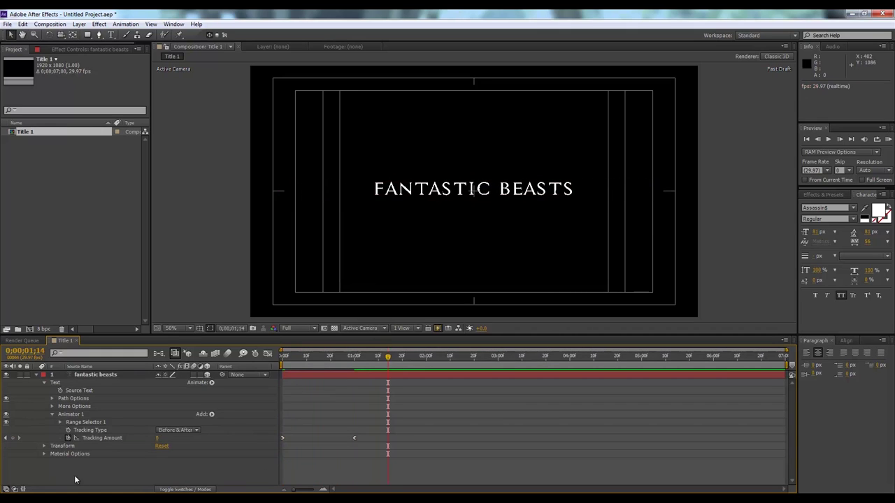
- Under More Options, set Anchor Point Grouping to Character and Grouping Alignment to 0.0, 0.0%
click(51, 407)
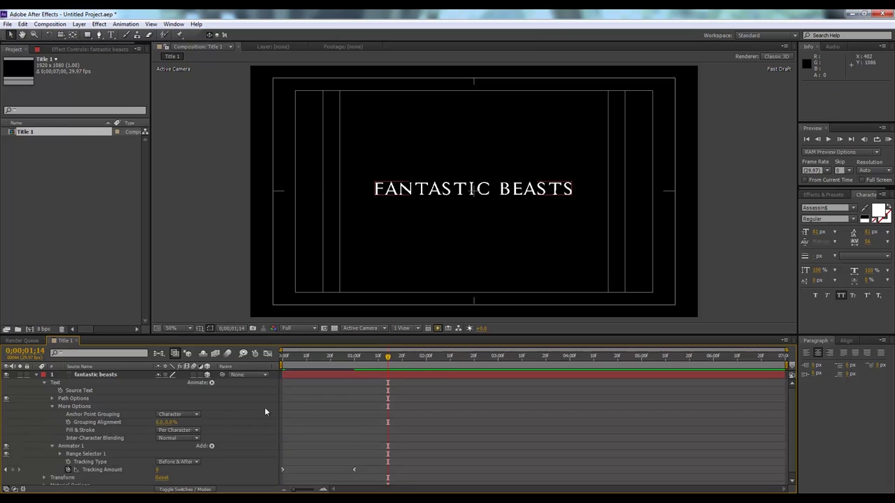
click(335, 366)
drag(336, 364, 275, 369)
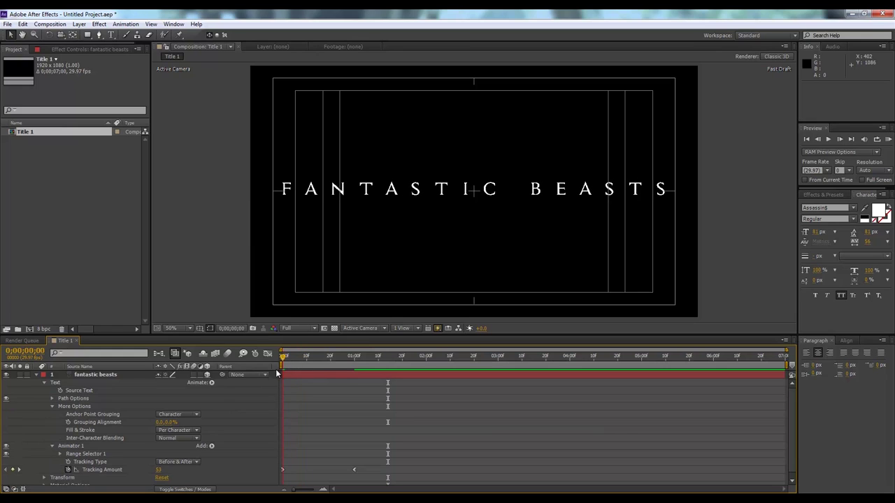
click(156, 423)
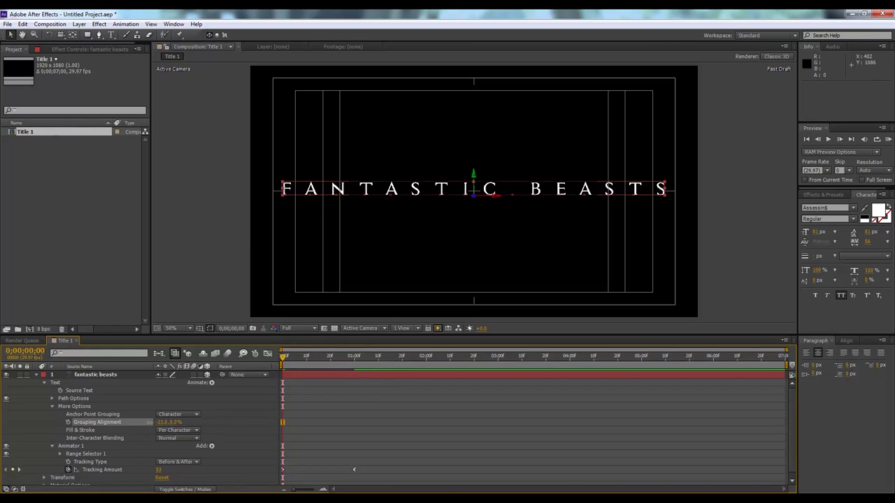
key(Return)
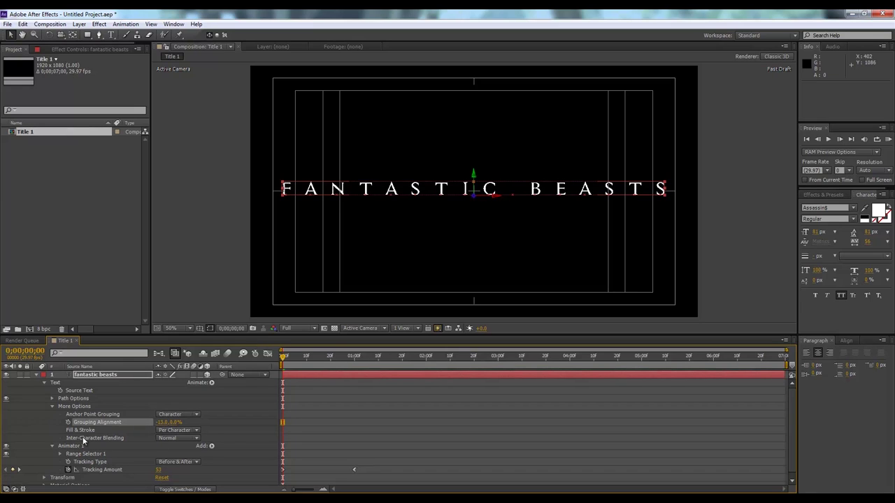
click(162, 423)
text(0)
click(103, 415)
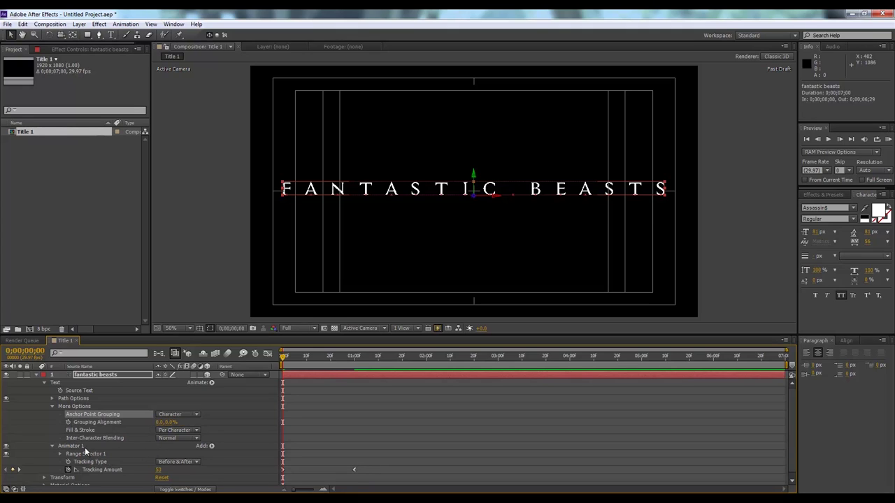
- Add a Rotation animator to the title and enable Per-character 3D
click(211, 382)
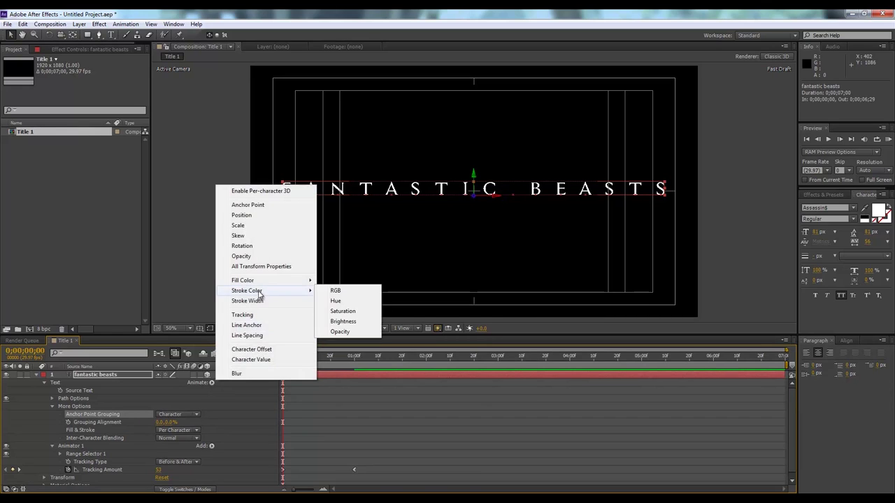
click(242, 246)
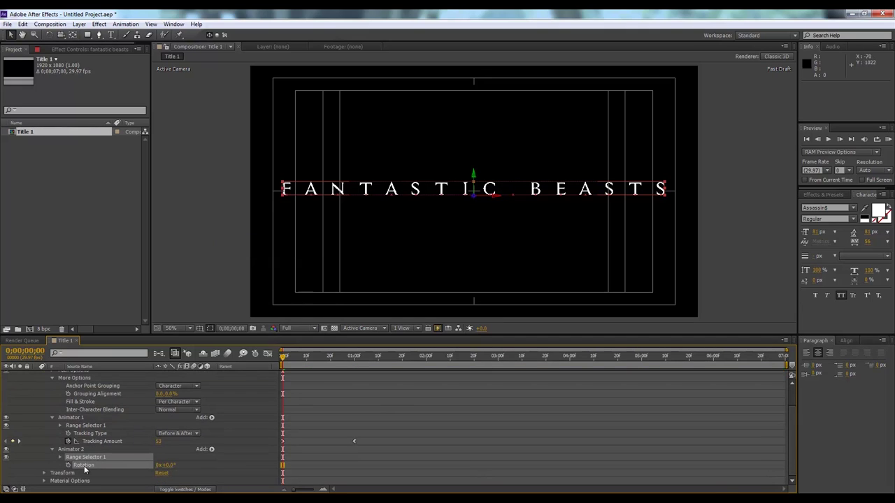
scroll(171, 426, up, 1)
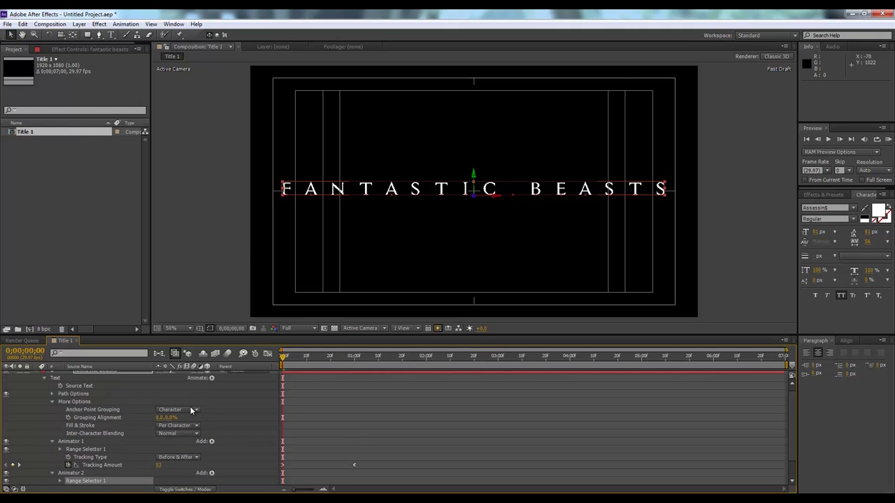
click(211, 377)
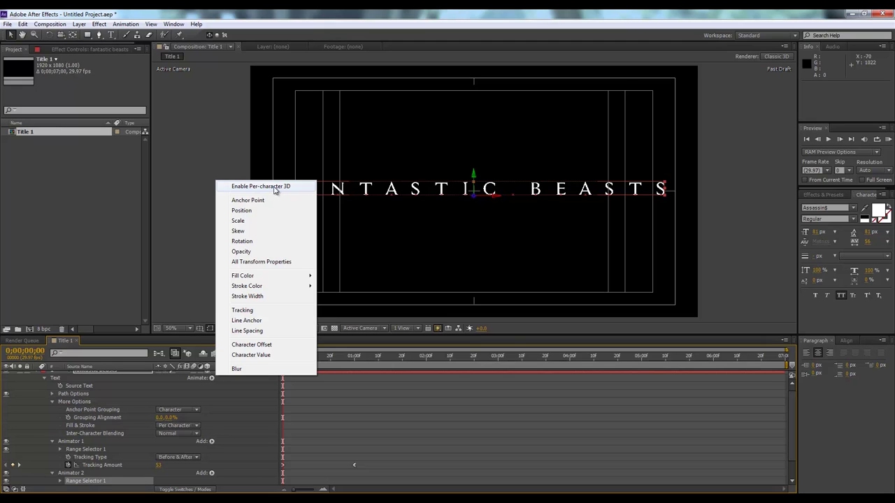
click(274, 187)
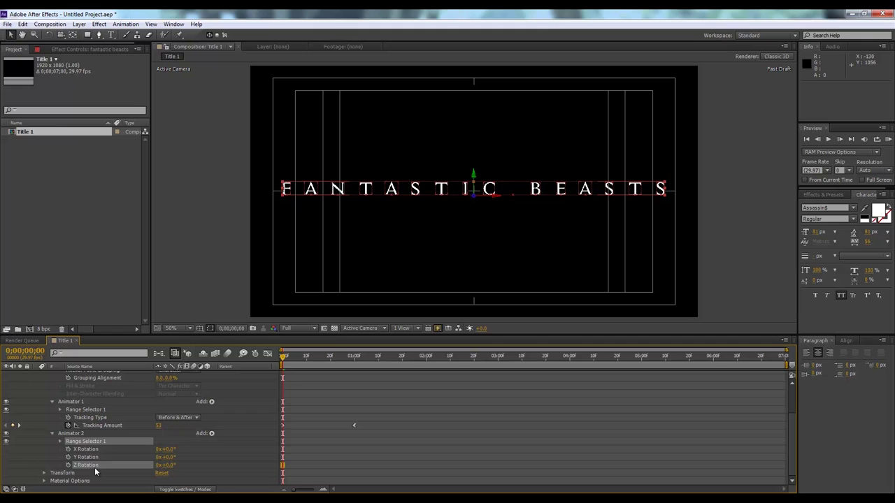
- Turn the letters to 71° on Y Rotation, undoing the trial X rotation change
click(165, 449)
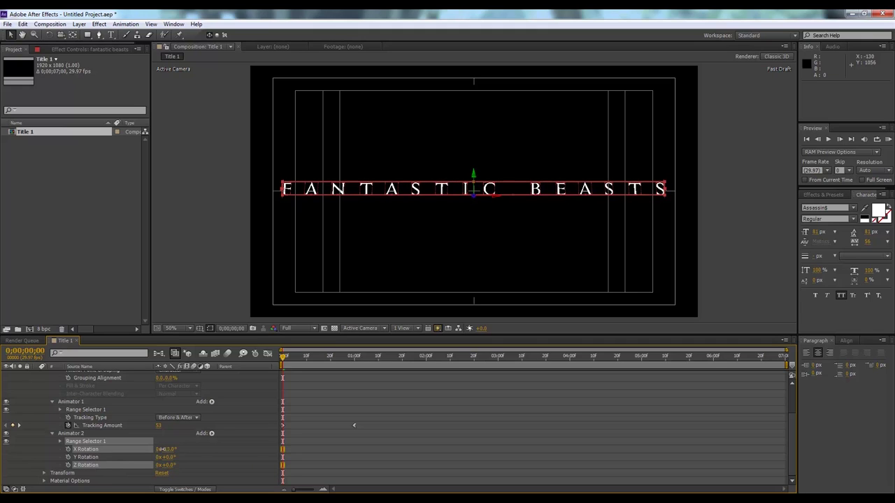
drag(159, 450, 168, 457)
key(ctrl+z)
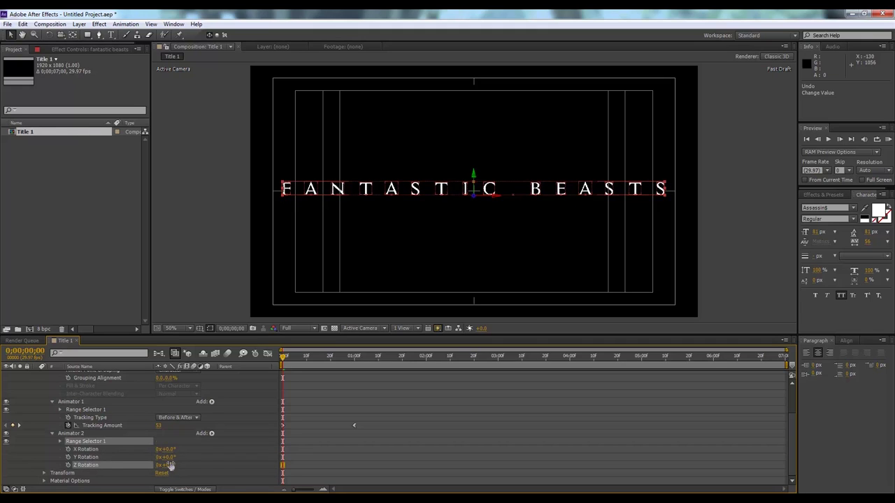
drag(168, 458, 188, 443)
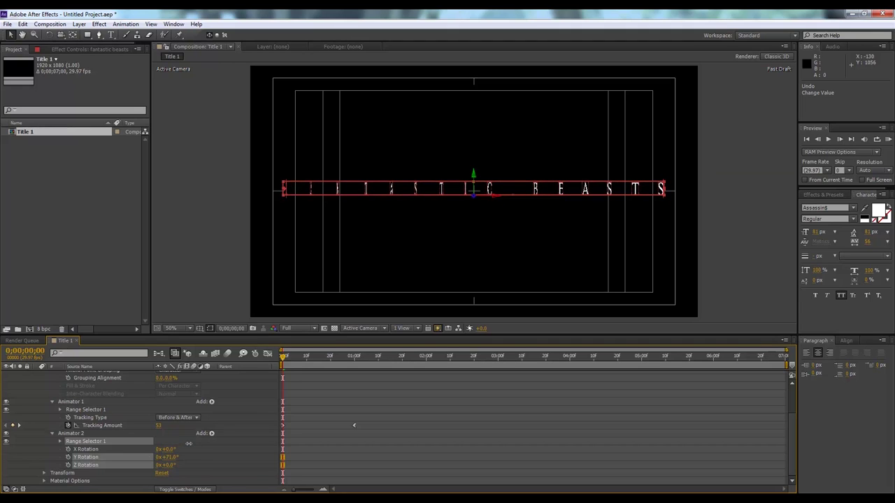
click(94, 458)
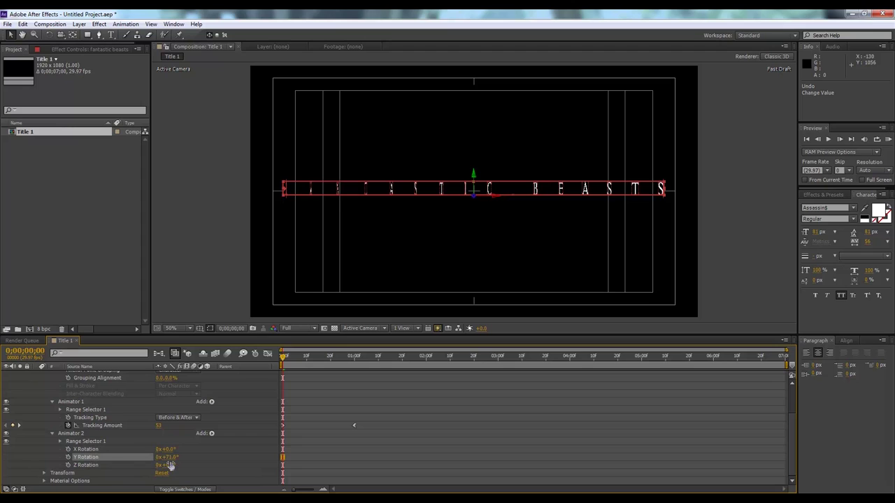
- Keyframe Y Rotation at 71° at the start and 0° at one second
click(69, 458)
drag(330, 357, 354, 358)
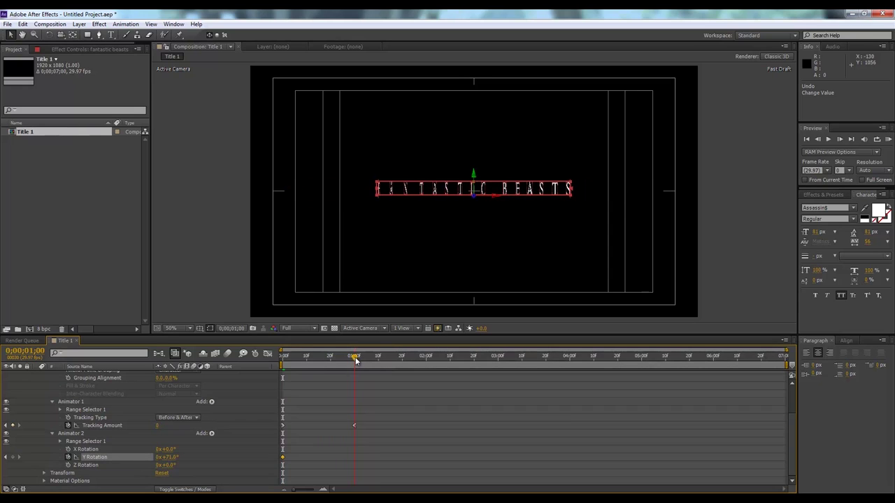
click(170, 459)
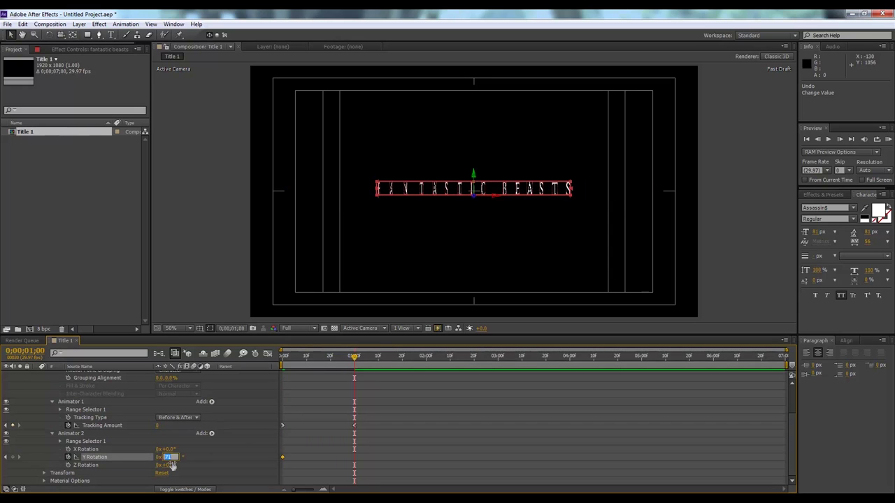
text(0)
key(Return)
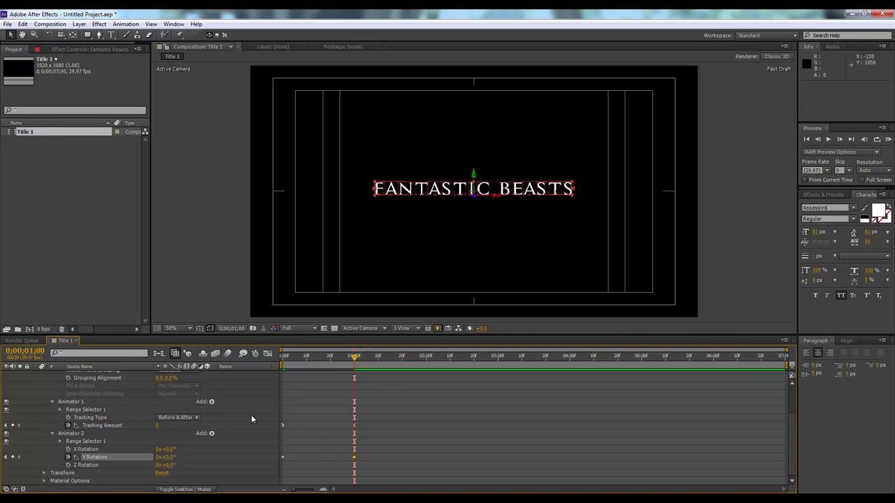
click(284, 361)
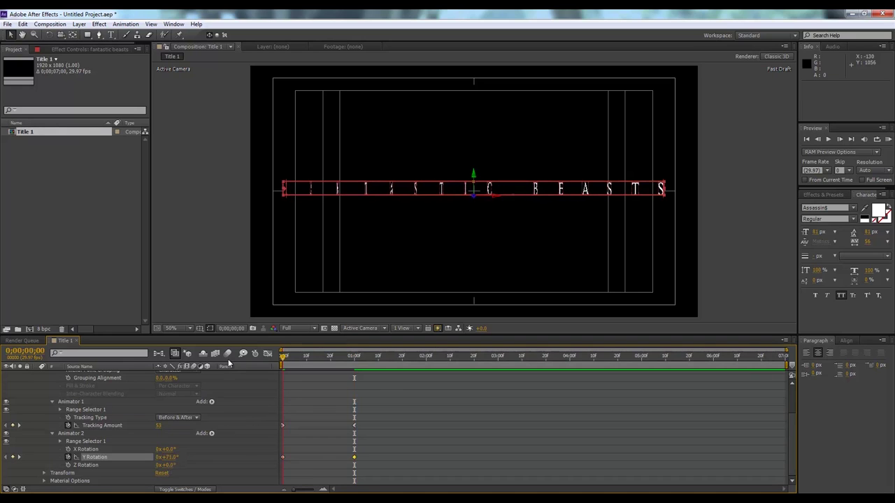
right_click(354, 456)
- Apply Easy Ease Out and Easy Ease In to the Y Rotation keyframes, then preview the swing
mouse_move(400, 451)
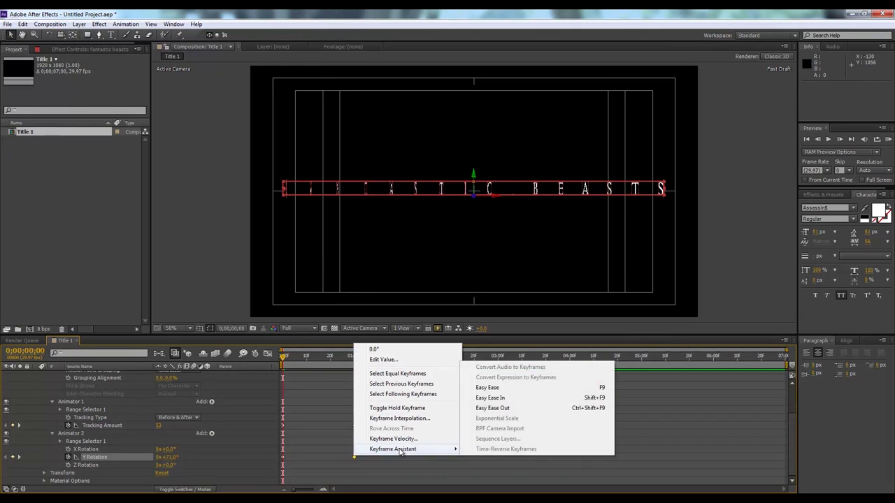
click(507, 409)
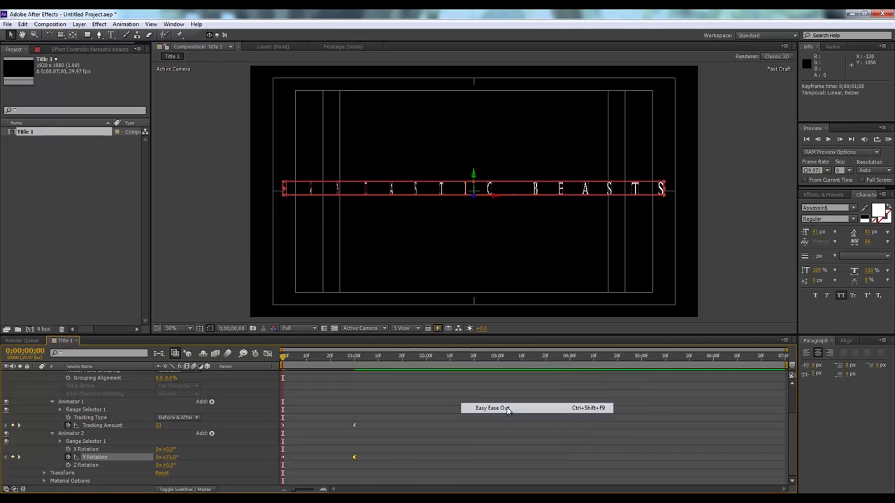
click(282, 457)
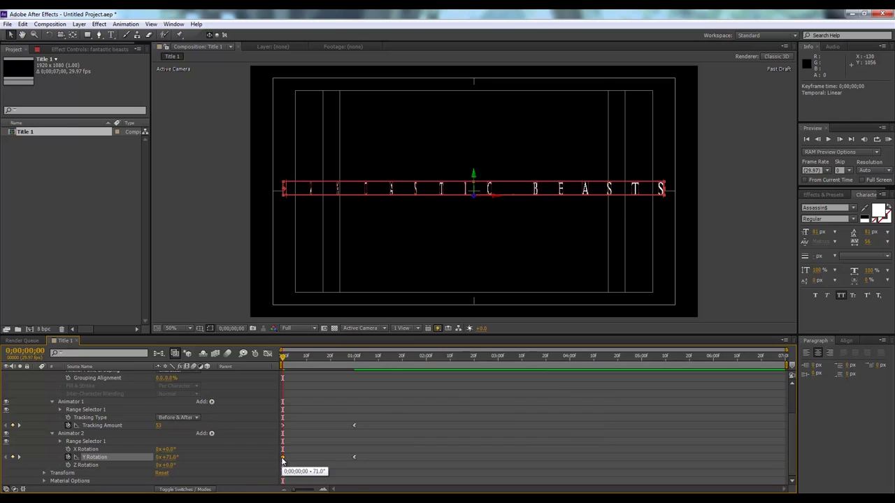
right_click(282, 459)
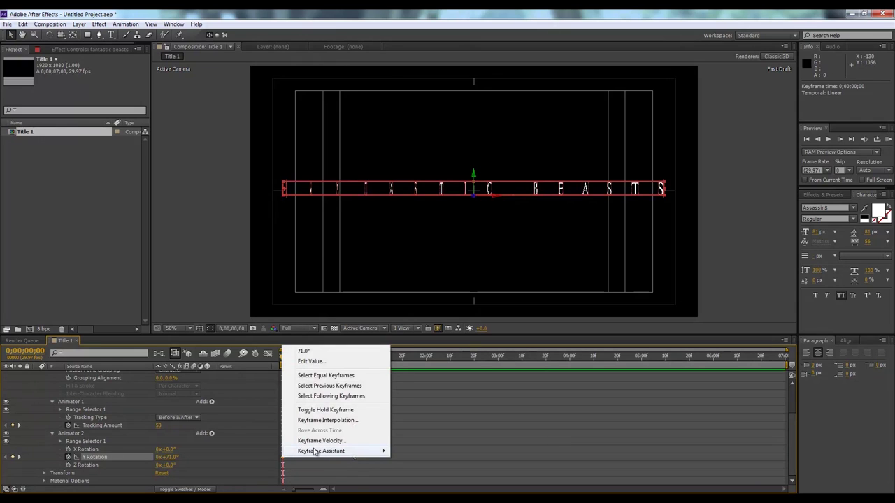
mouse_move(316, 451)
click(419, 400)
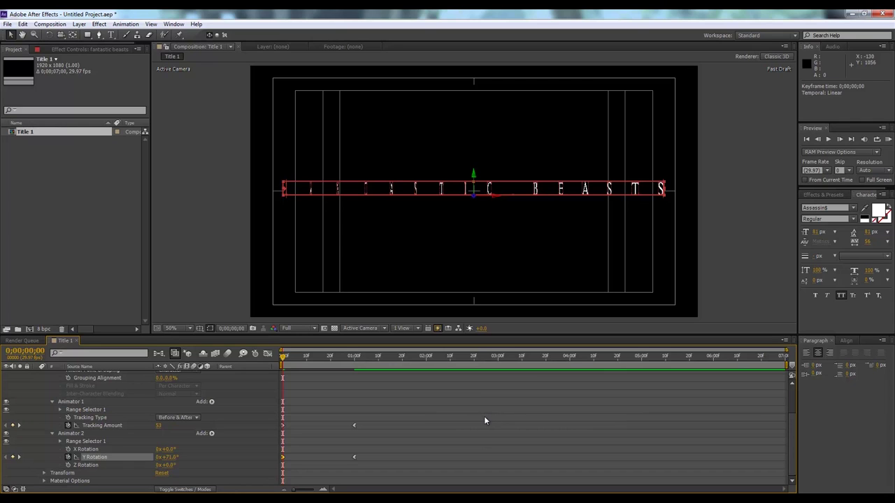
key(space)
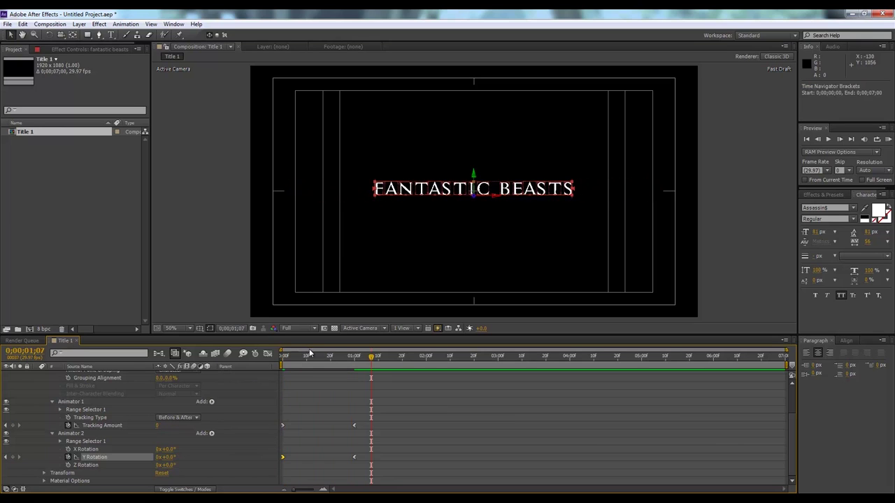
- Collapse the title layer's properties to a single row and play the animation back
key(space)
scroll(78, 410, up, 3)
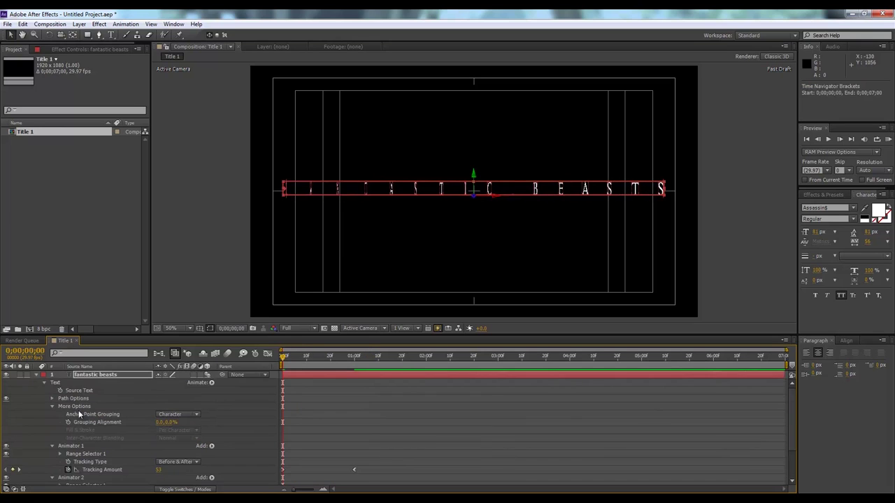
click(43, 383)
click(37, 375)
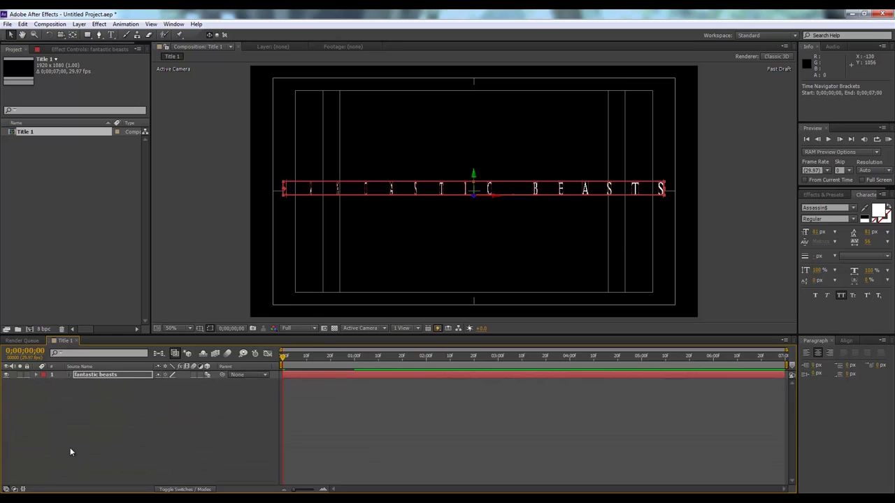
click(70, 447)
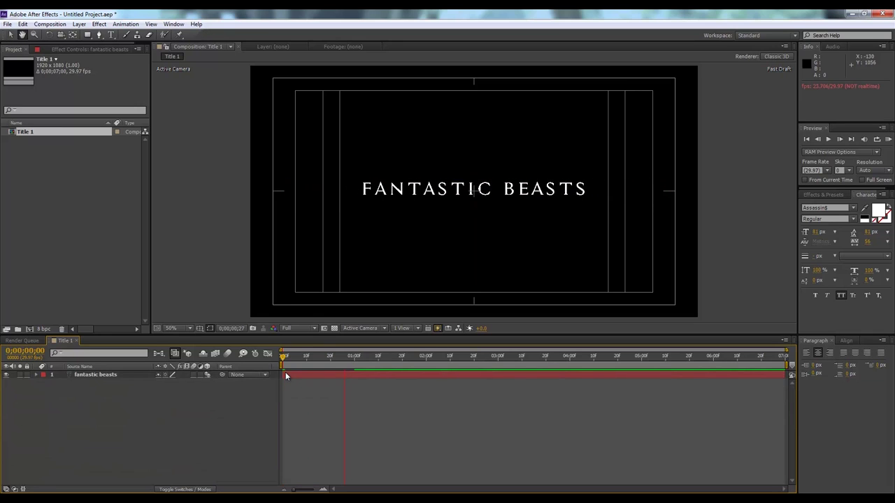
key(space)
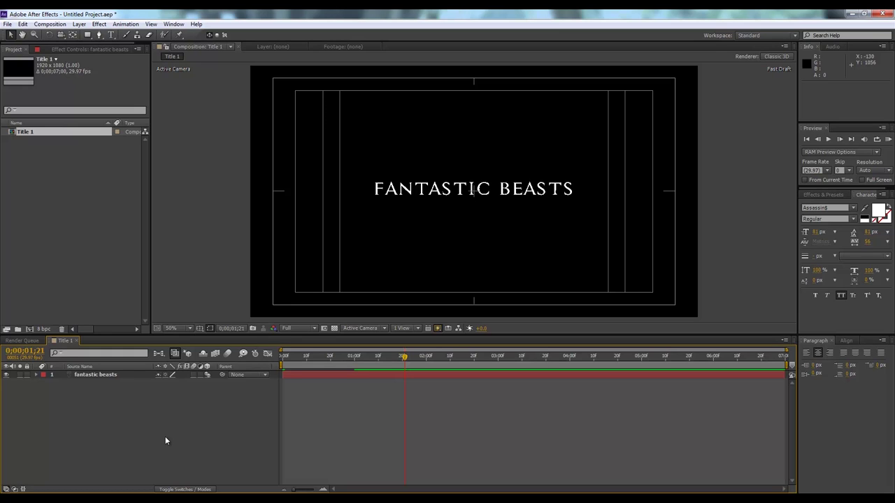
- Inspect the title at 100% zoom, return to 50%, and select the fantastic beasts layer
key(slash)
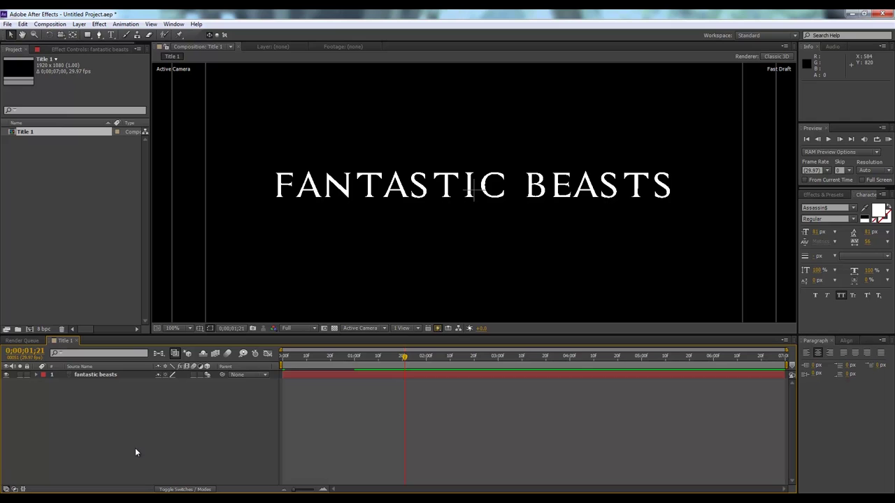
key(comma)
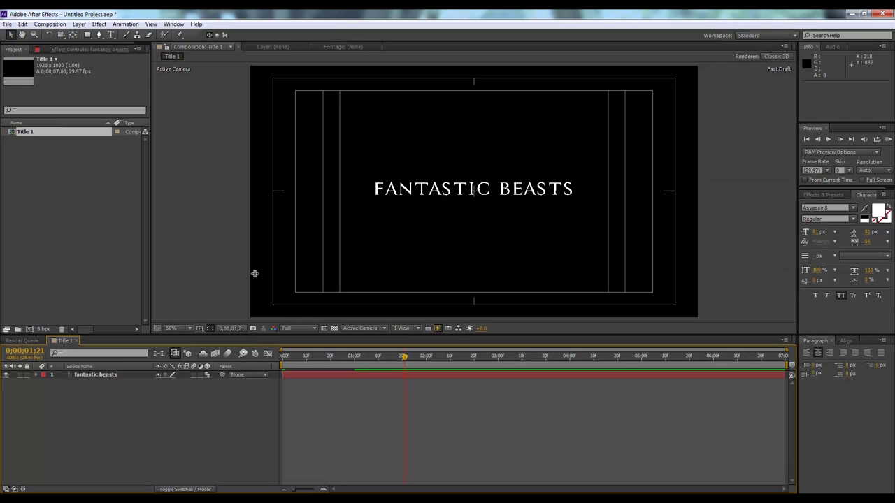
click(107, 374)
click(54, 260)
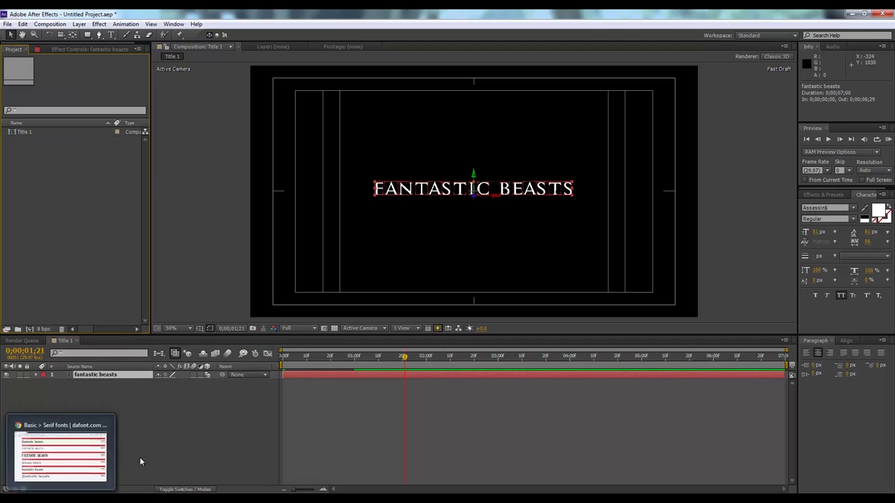
- Go up from the assassin font folder to the Trailer Animation folder in Explorer
mouse_move(157, 499)
click(159, 470)
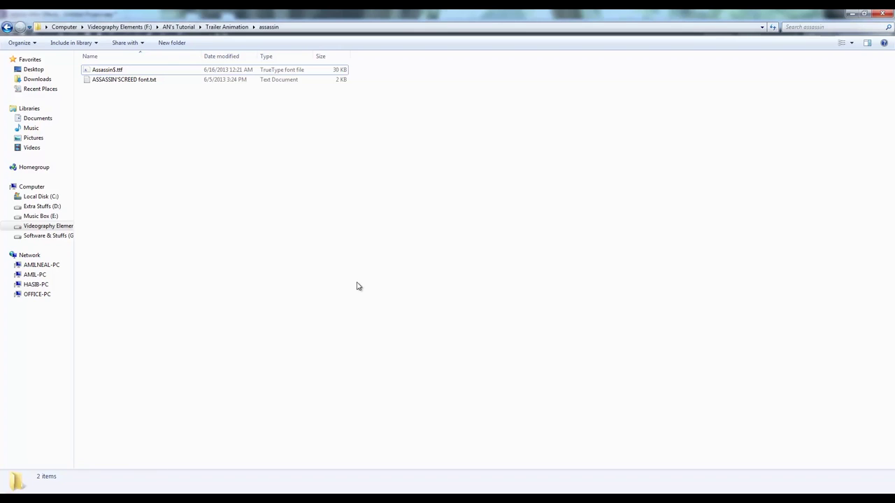
click(225, 27)
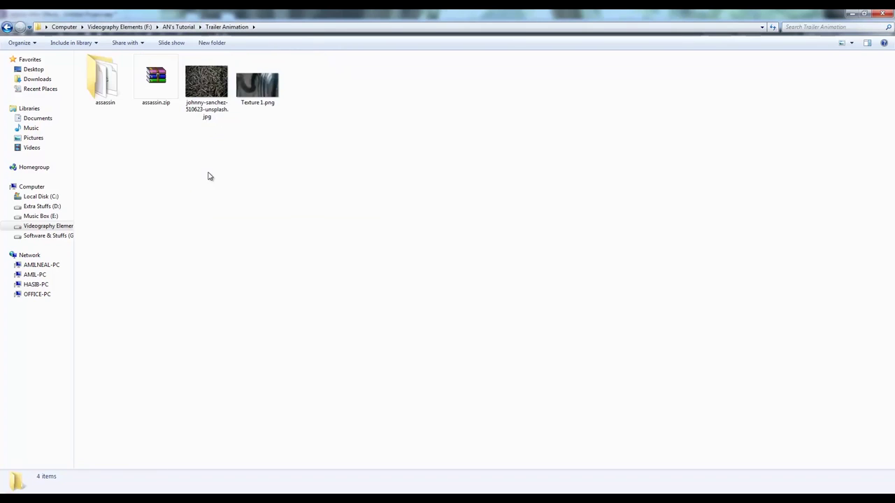
click(273, 86)
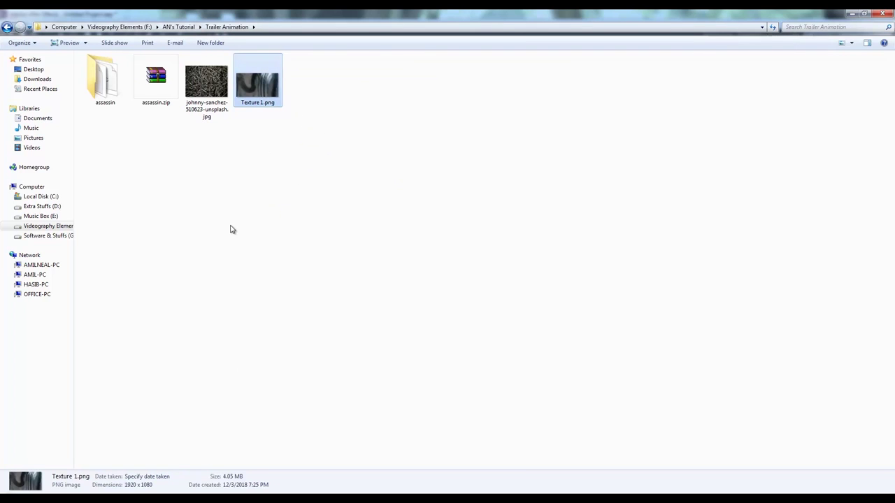
click(202, 286)
- Preview Texture 1.png and the johnny-sanchez photo, then drag Texture 1.png into After Effects
double_click(257, 84)
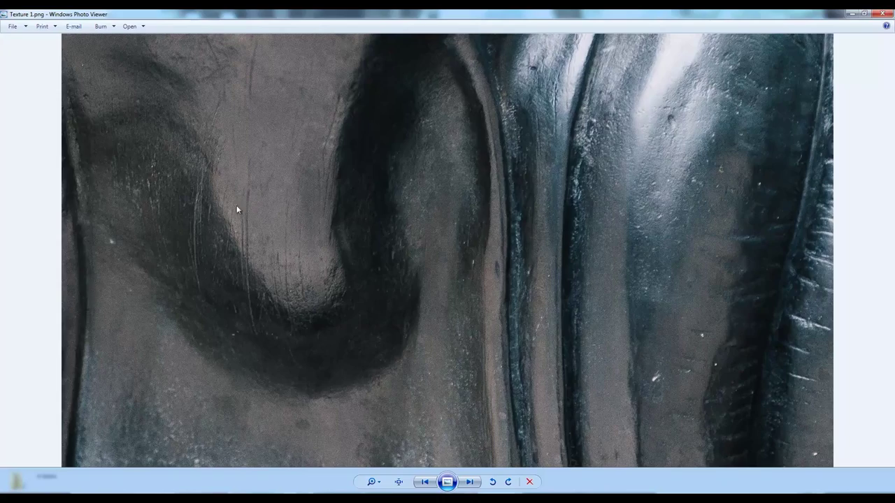
click(883, 13)
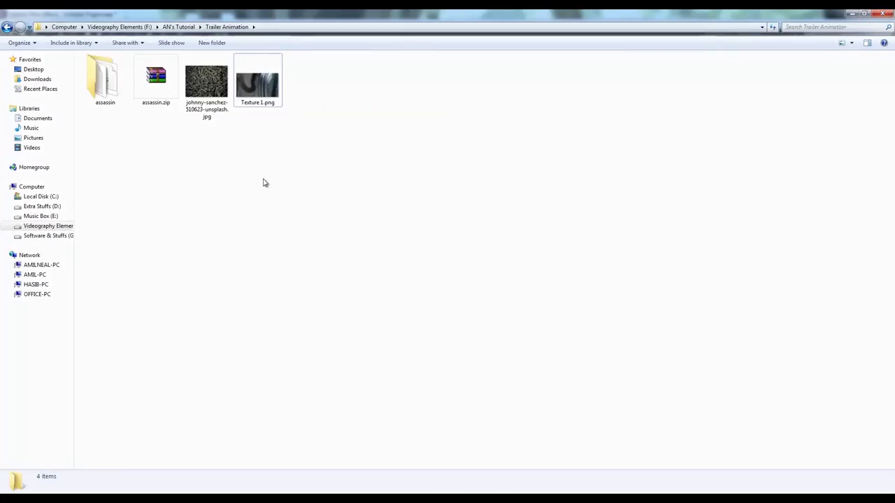
double_click(210, 98)
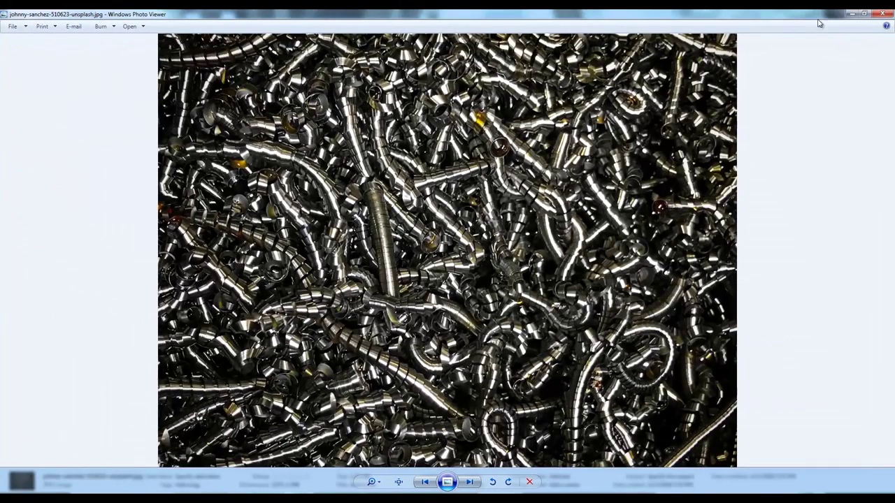
click(882, 13)
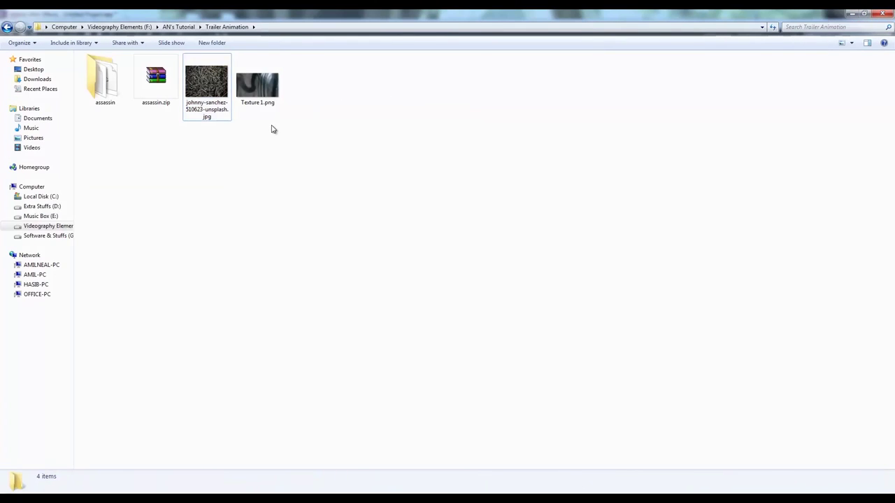
click(255, 100)
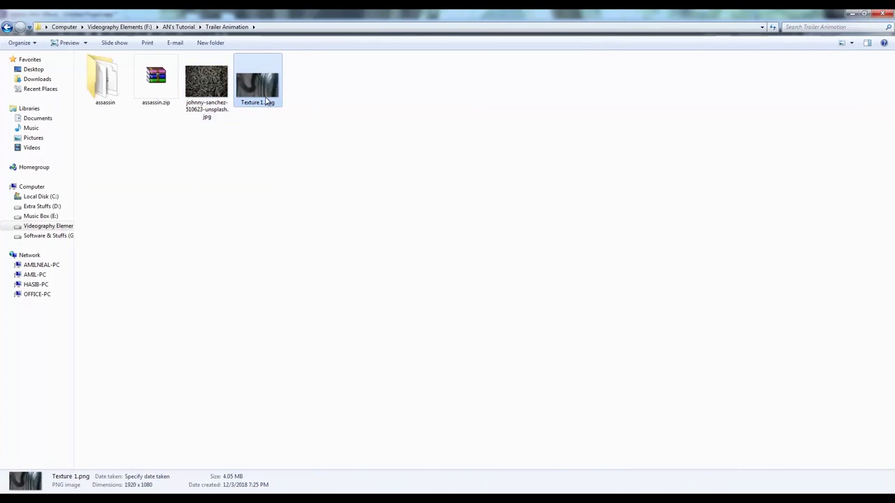
drag(257, 103, 53, 237)
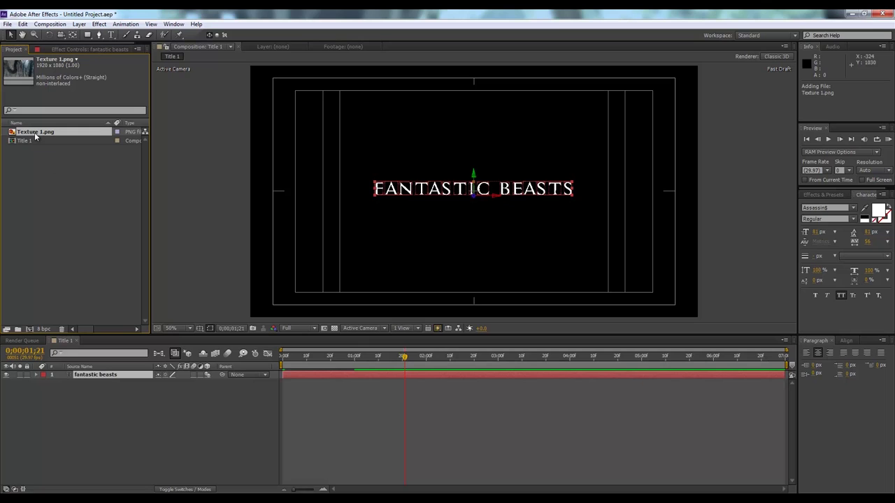
- Create a Texture 1 composition from Texture 1.png, cancelling the extra Composition Settings dialog
drag(34, 132, 30, 329)
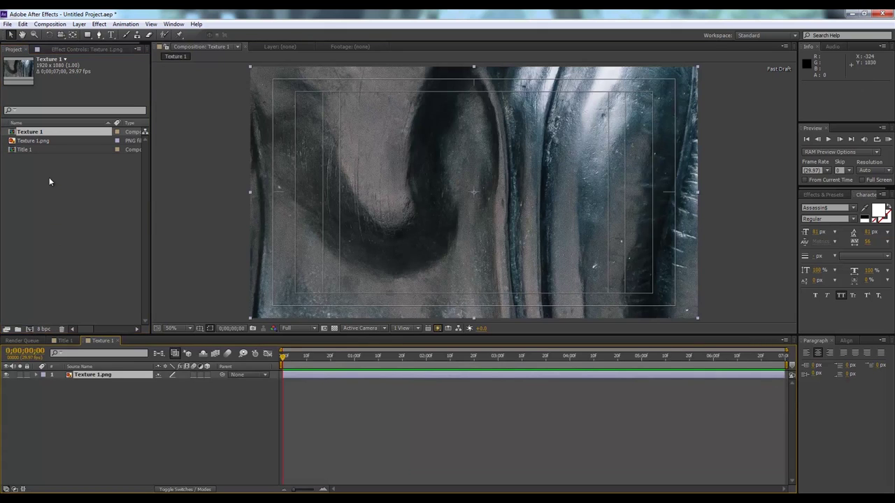
click(35, 142)
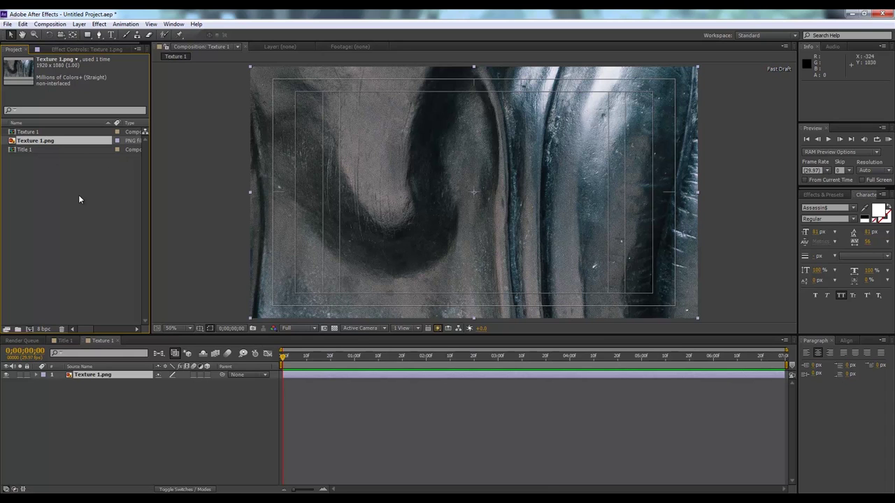
click(29, 328)
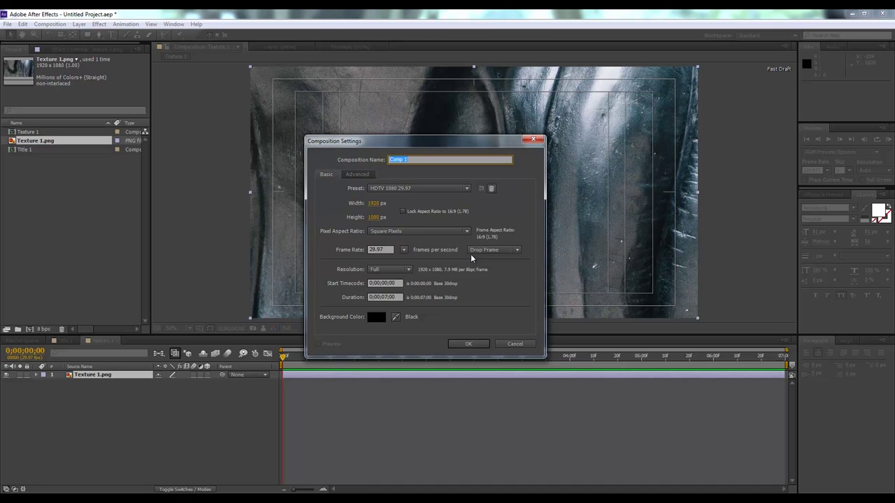
text(Tex)
key(ctrl+a)
click(515, 344)
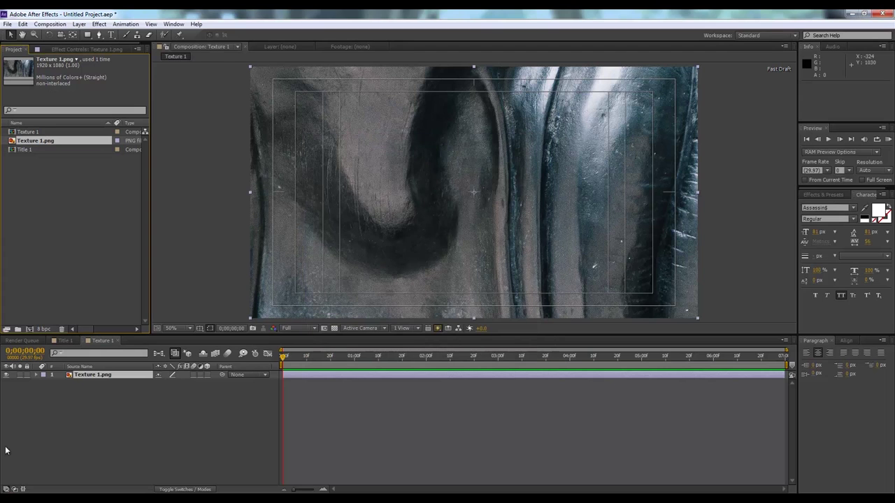
- Place the Texture 1 comp below the FANTASTIC BEASTS text in Title 1 with TrkMat set to Alpha Matte
click(64, 340)
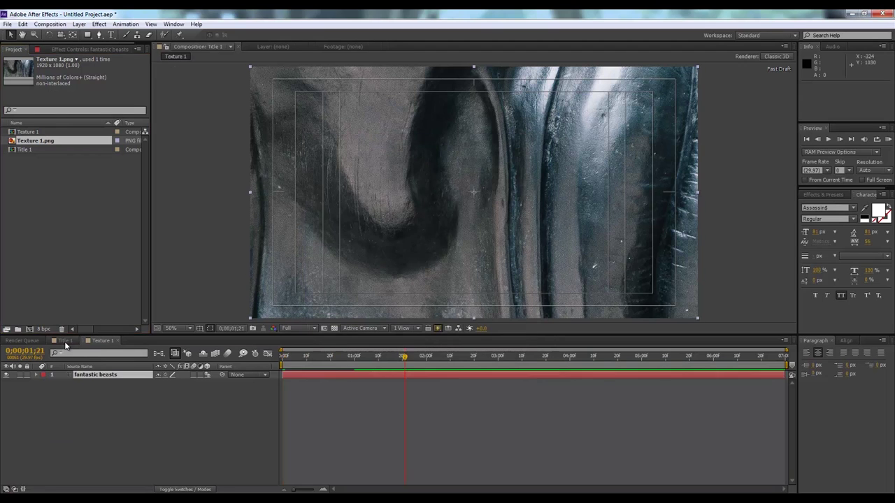
click(36, 132)
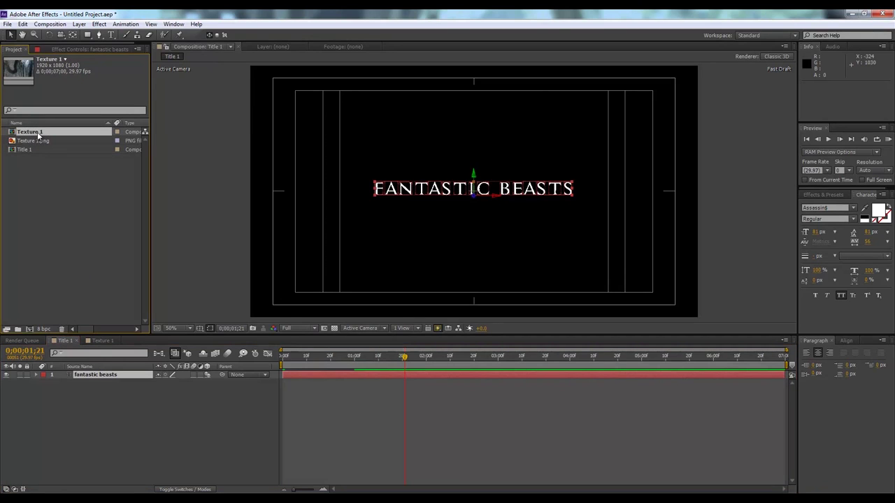
drag(38, 134, 79, 413)
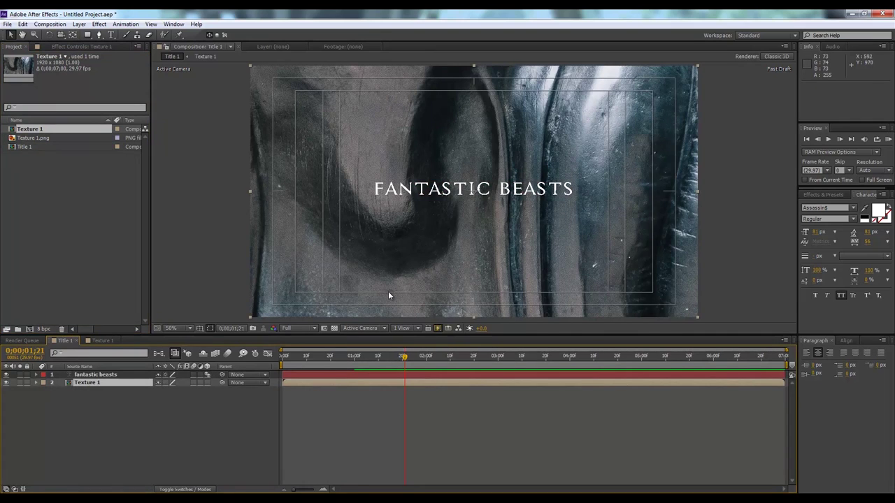
click(212, 434)
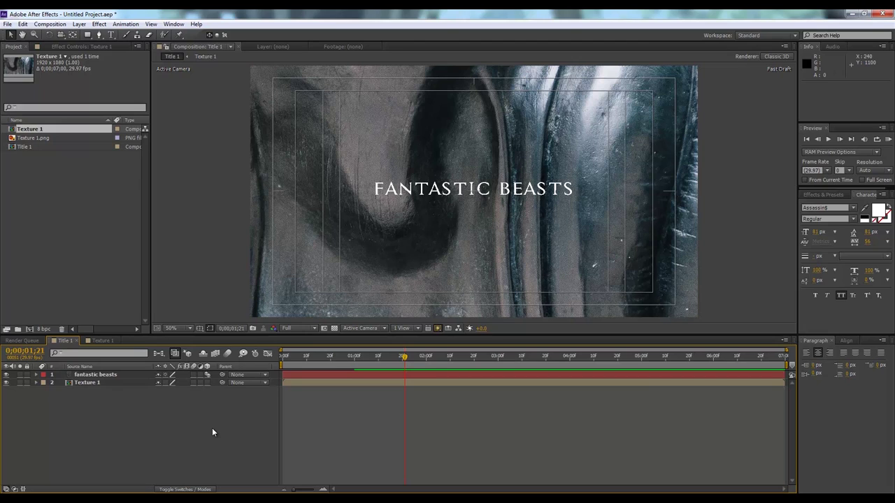
key(F4)
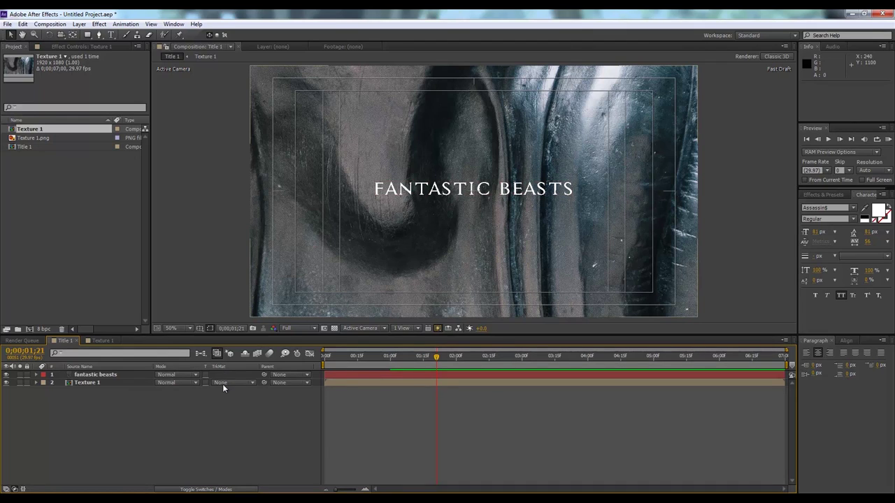
click(223, 383)
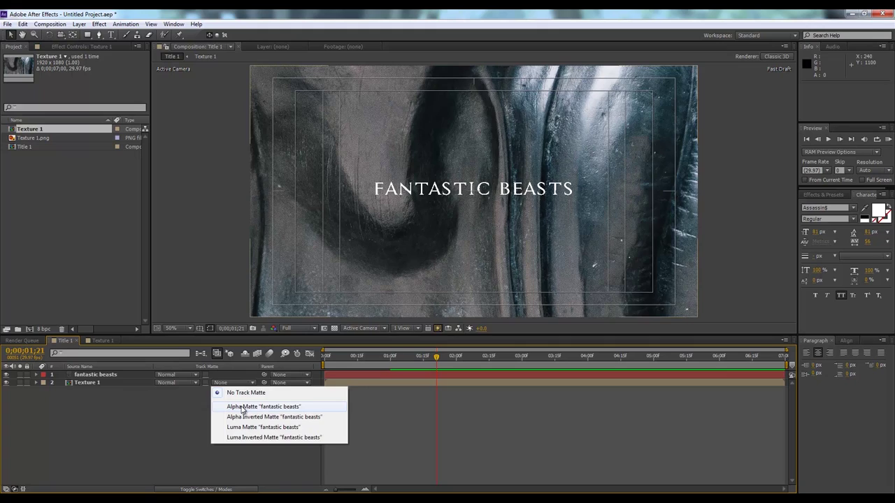
click(242, 407)
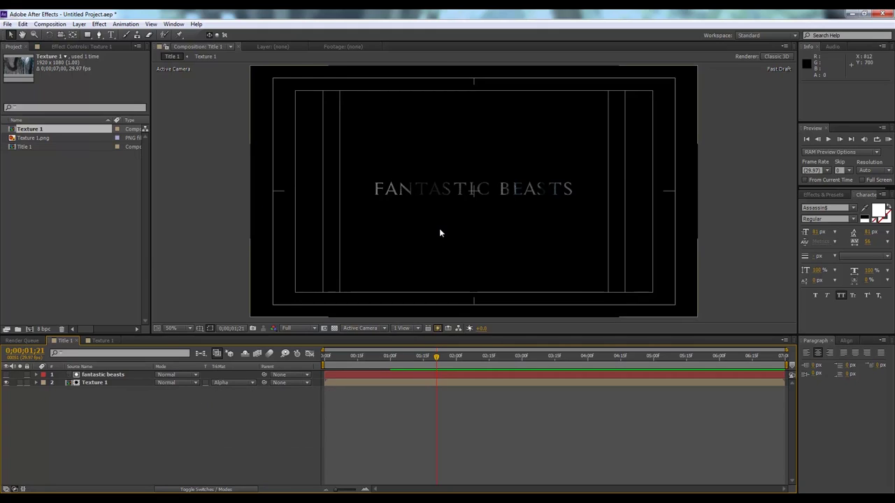
key(period)
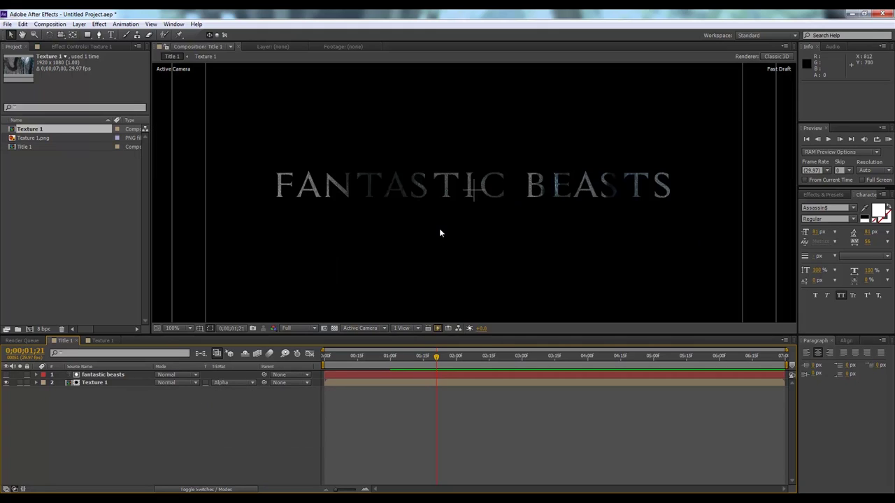
click(106, 383)
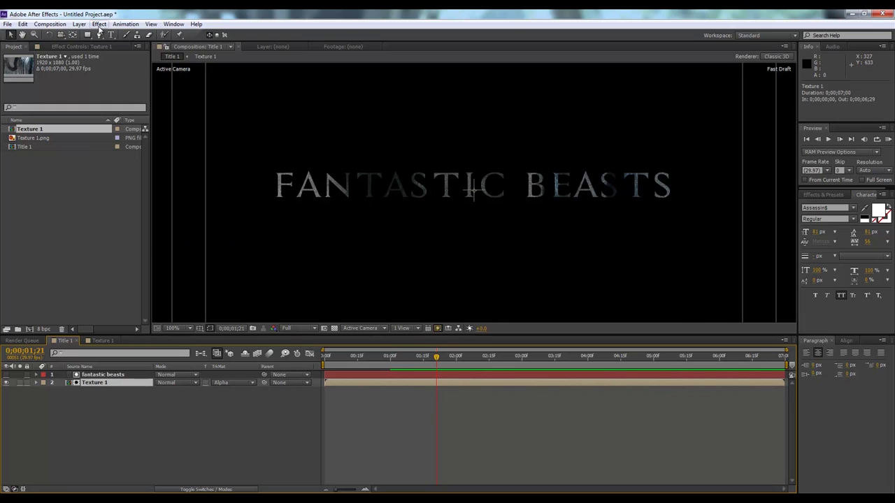
- Add CC Blobbylize to Texture 1 using the fantastic beasts text as Blob Layer
click(100, 25)
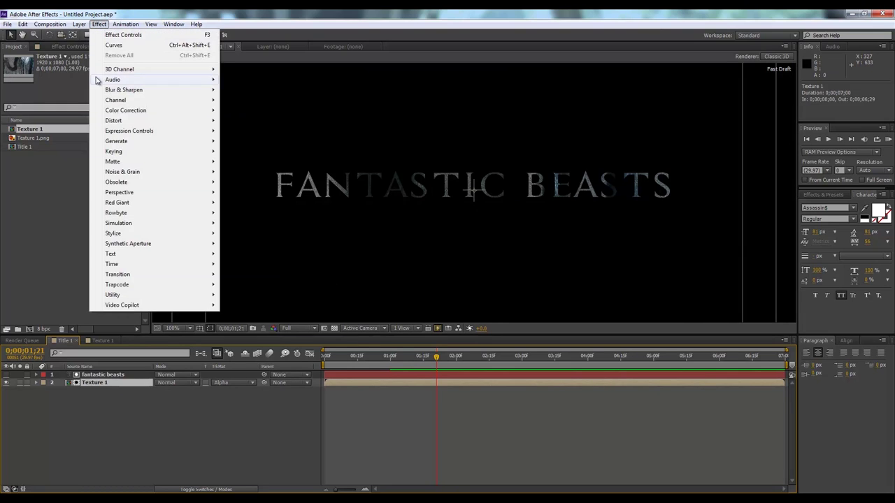
mouse_move(124, 235)
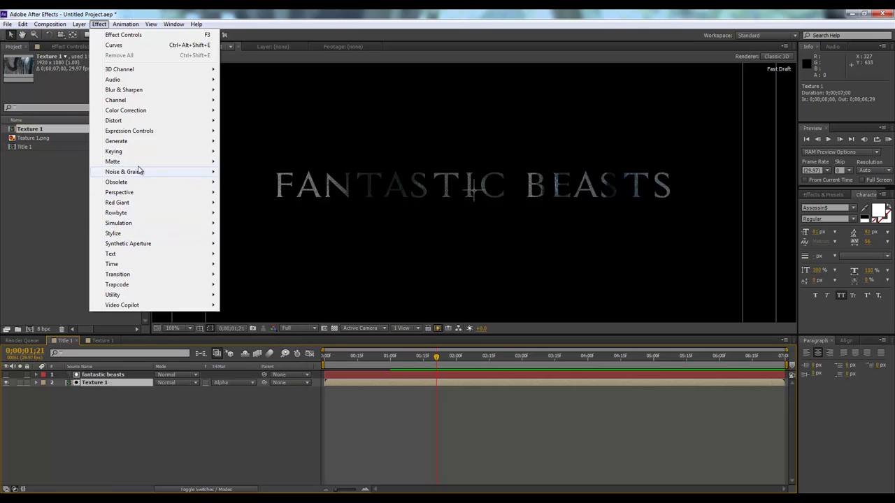
mouse_move(140, 147)
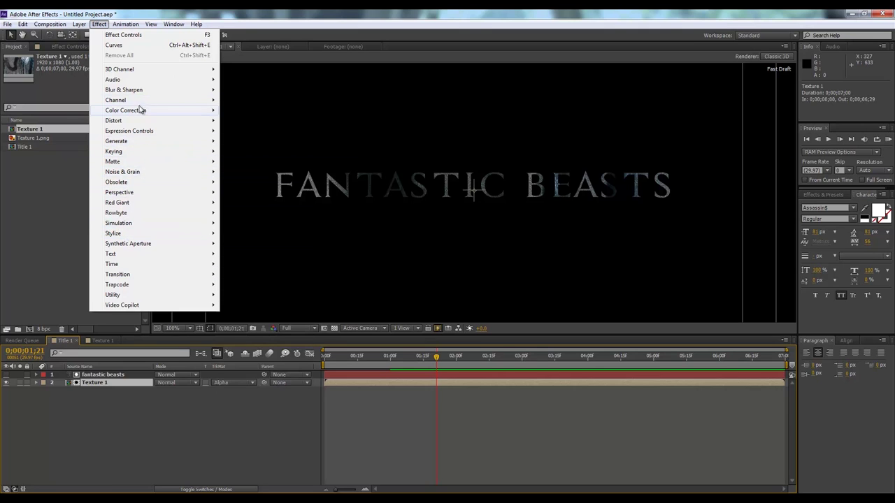
mouse_move(183, 124)
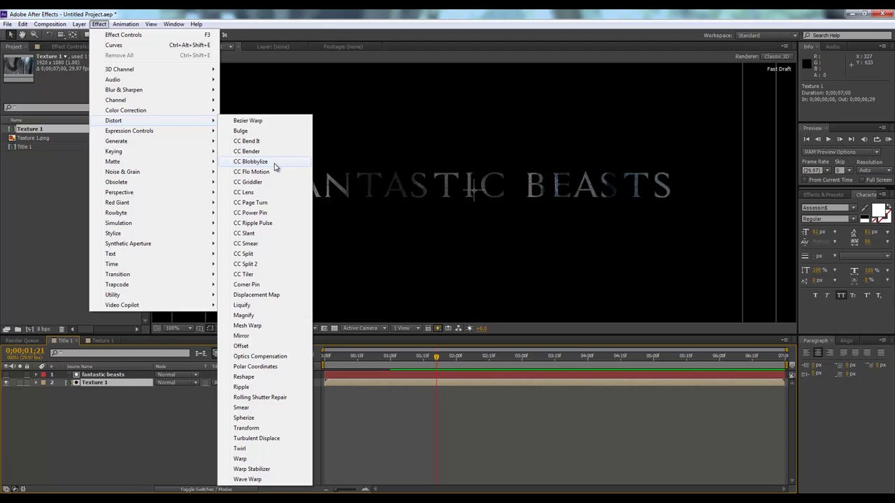
click(250, 162)
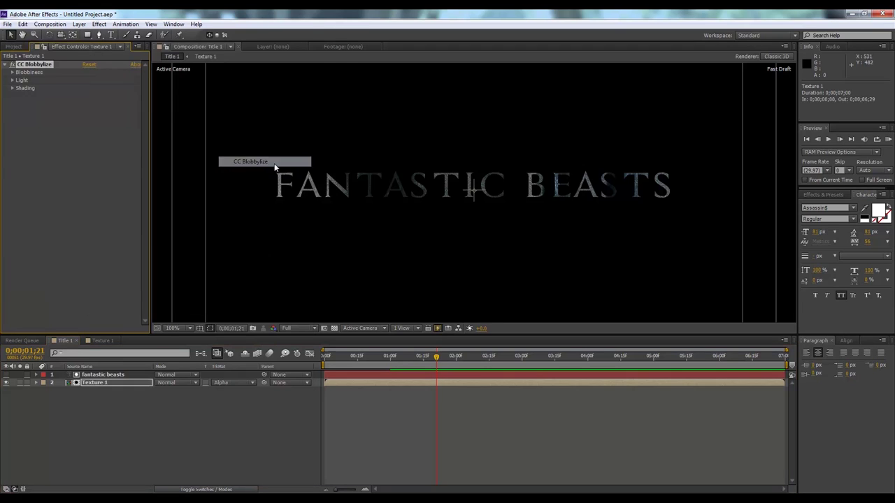
click(12, 72)
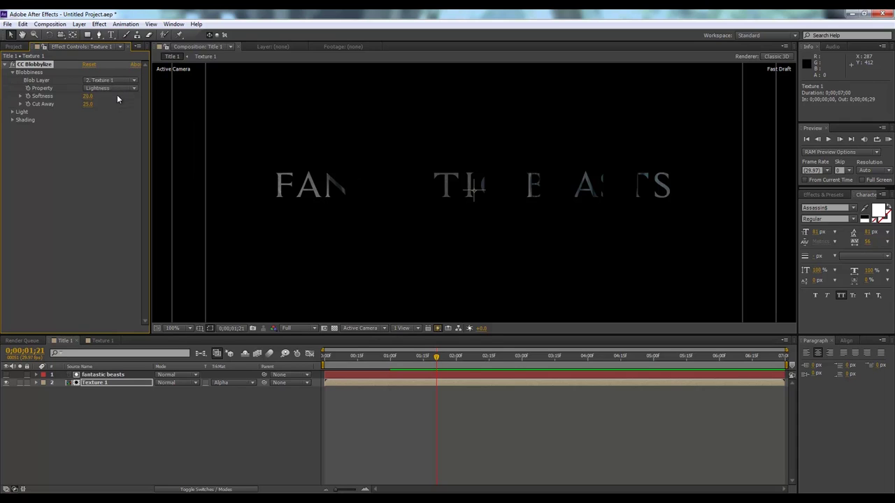
click(116, 81)
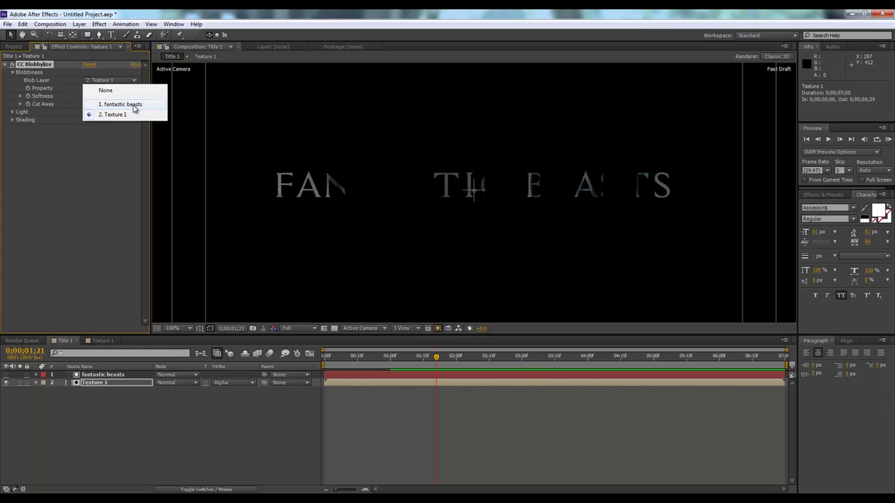
click(133, 106)
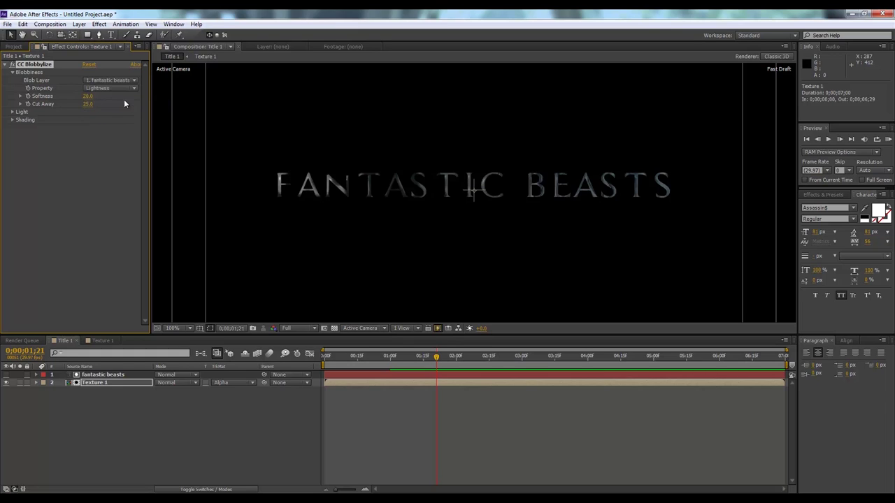
- Set Blobbylize Softness to 9 and Cut Away to 3, then zoom to inspect the texture
click(88, 96)
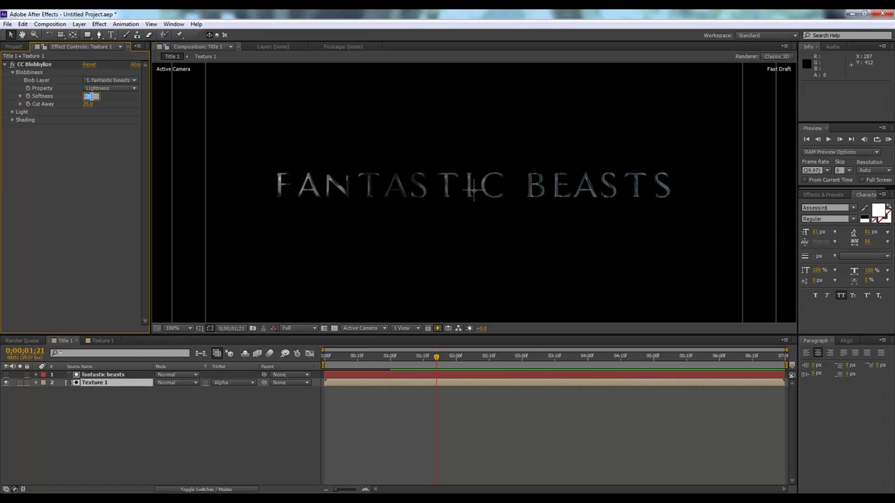
text(9)
key(Return)
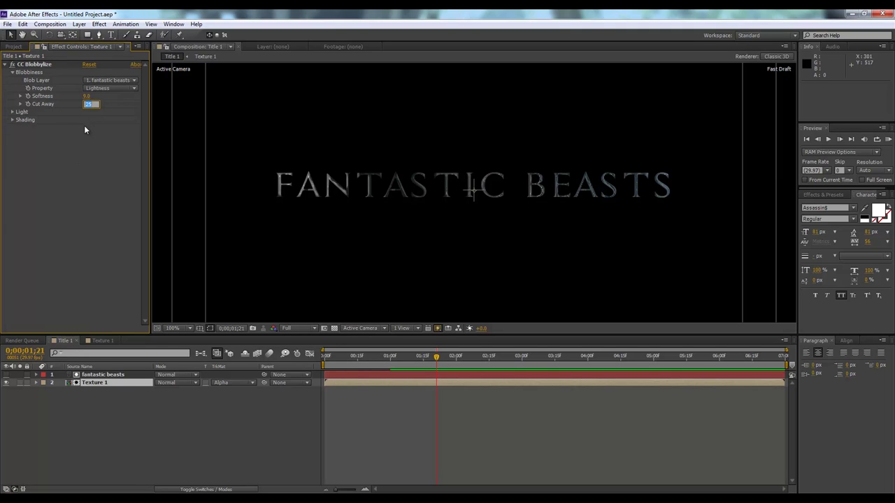
text(3)
key(Return)
key(period)
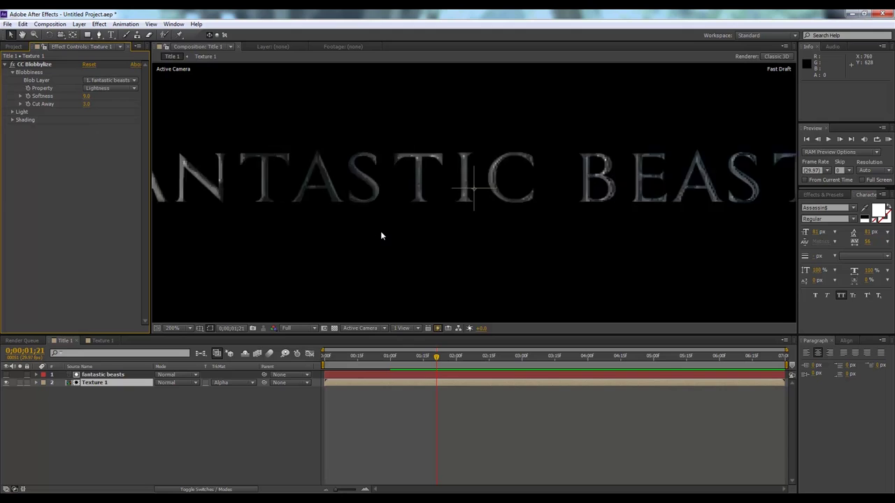
key(comma)
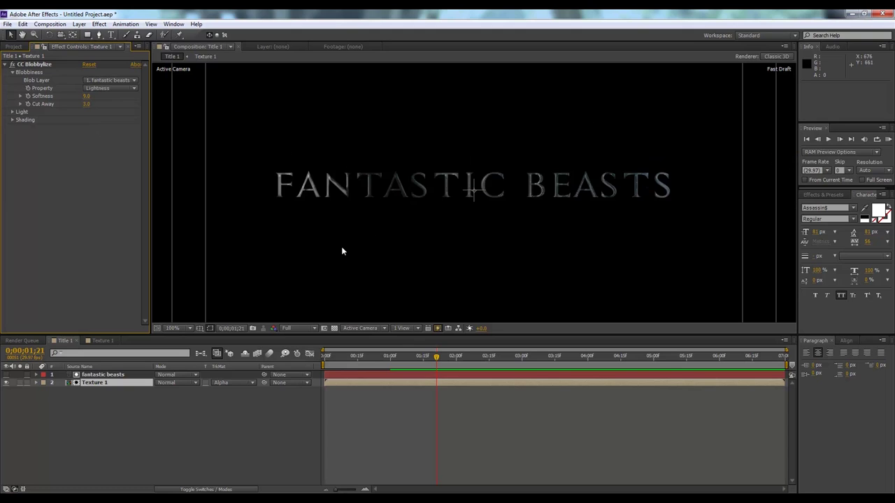
key(comma)
key(period)
- Add Curves to Texture 1 and raise the RGB curve to lighten the metal title
click(96, 25)
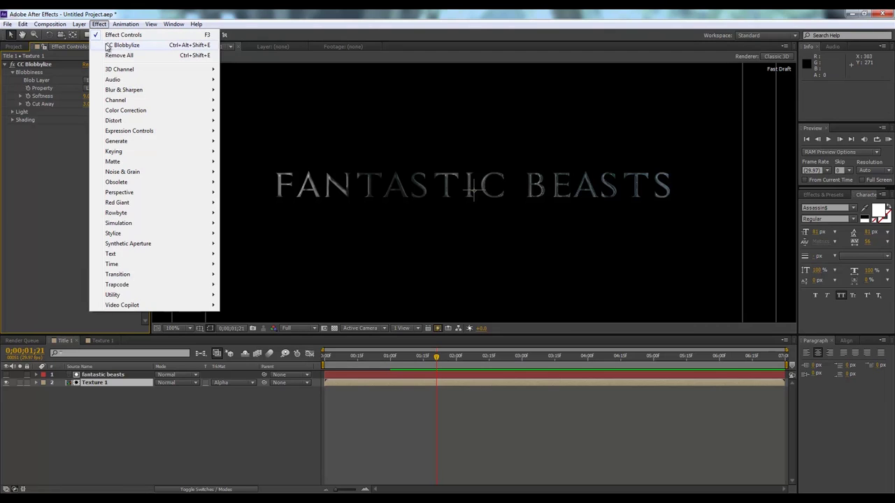
mouse_move(132, 111)
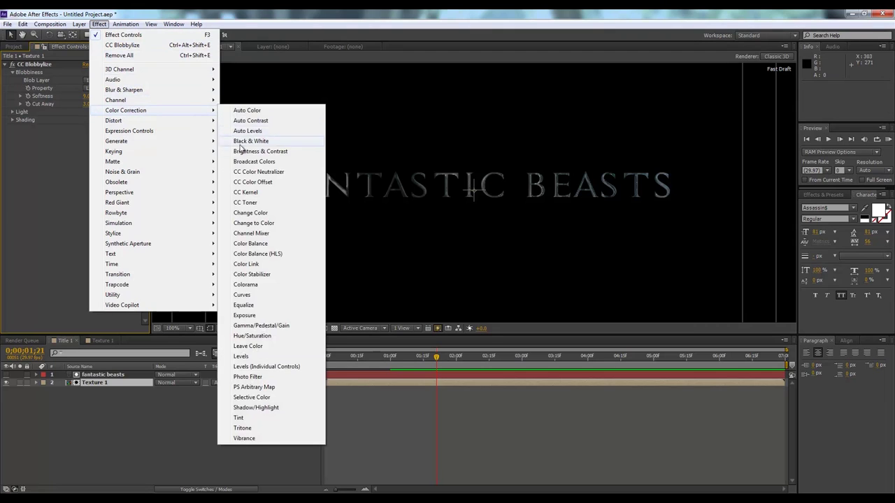
click(254, 297)
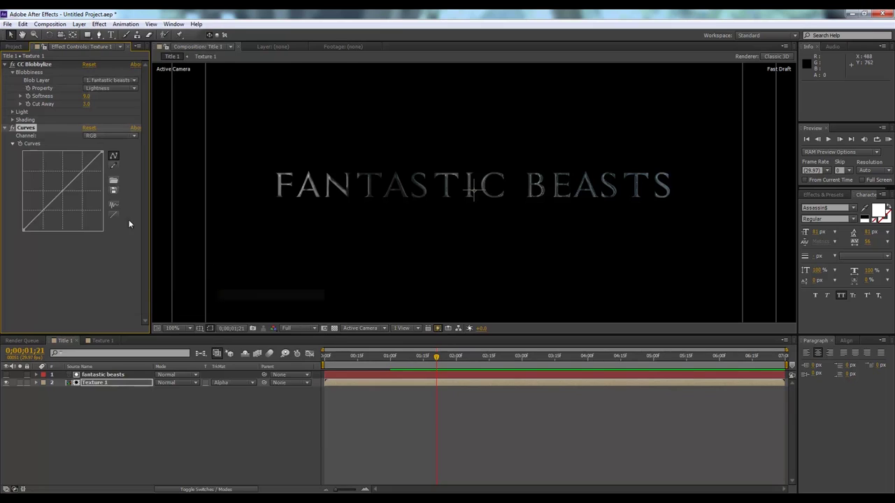
drag(65, 193, 54, 182)
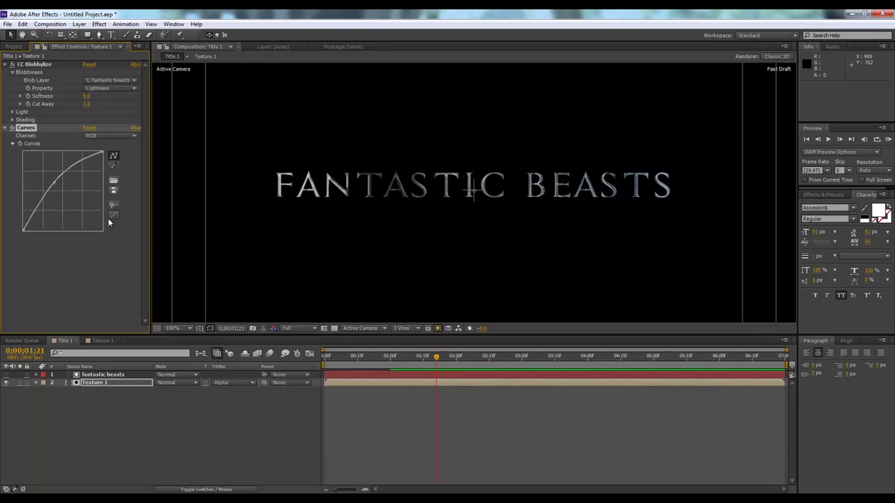
click(117, 136)
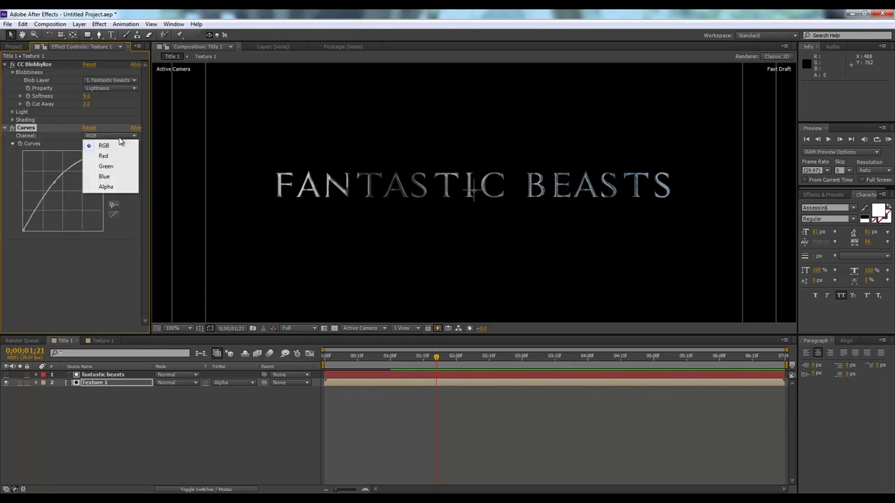
click(99, 256)
drag(84, 160, 113, 271)
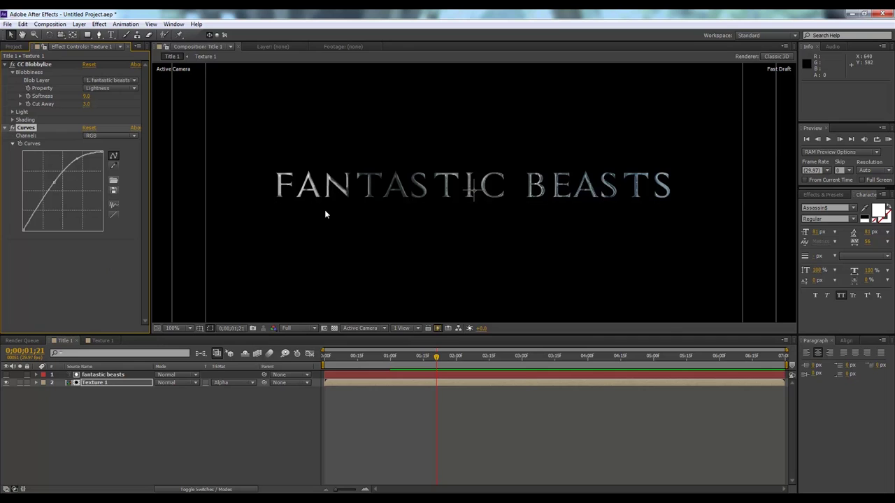
click(166, 405)
scroll(590, 234, down, 2)
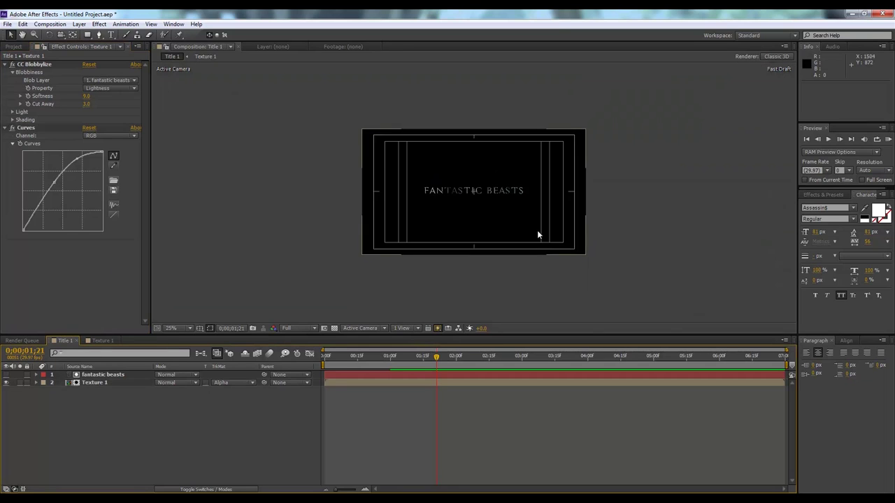
scroll(537, 234, up, 2)
click(340, 359)
drag(340, 359, 325, 359)
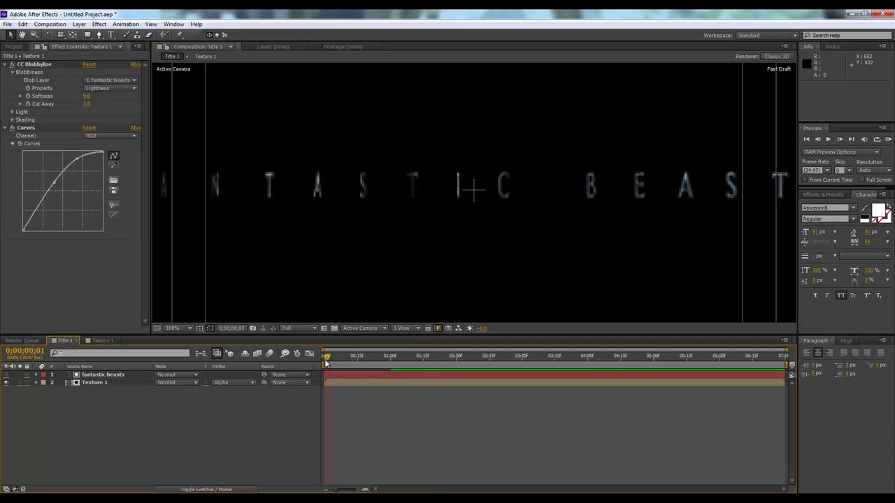
scroll(345, 260, down, 2)
key(space)
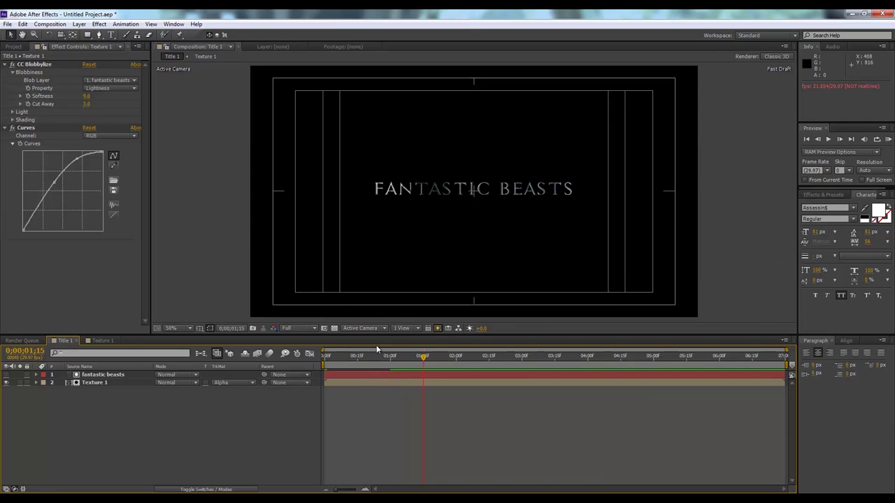
drag(362, 360, 319, 362)
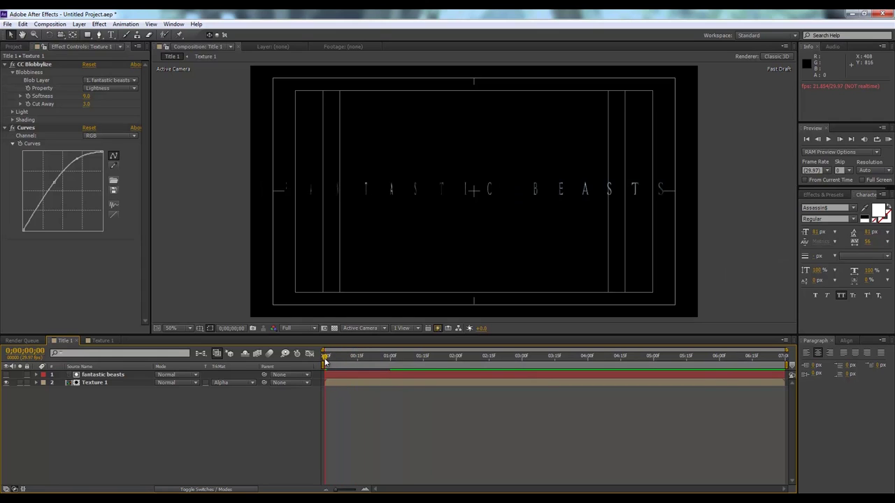
click(329, 360)
drag(331, 360, 311, 361)
key(space)
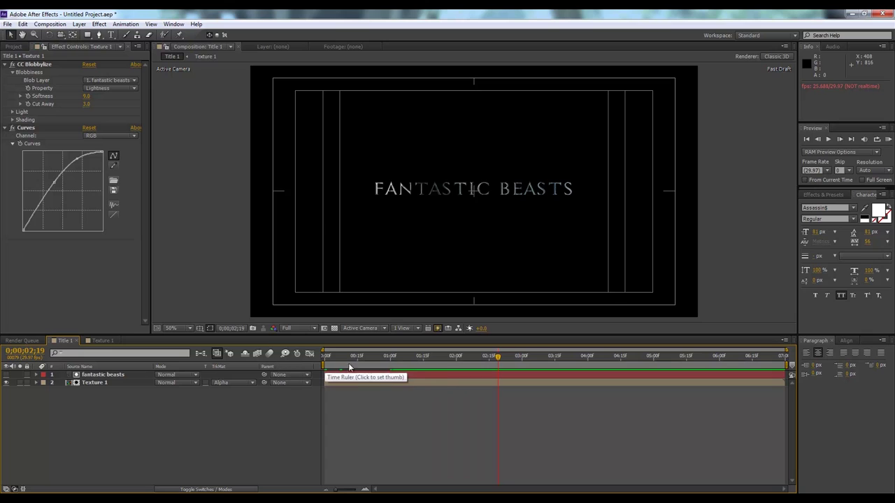
click(448, 356)
drag(431, 358, 327, 358)
drag(338, 360, 400, 365)
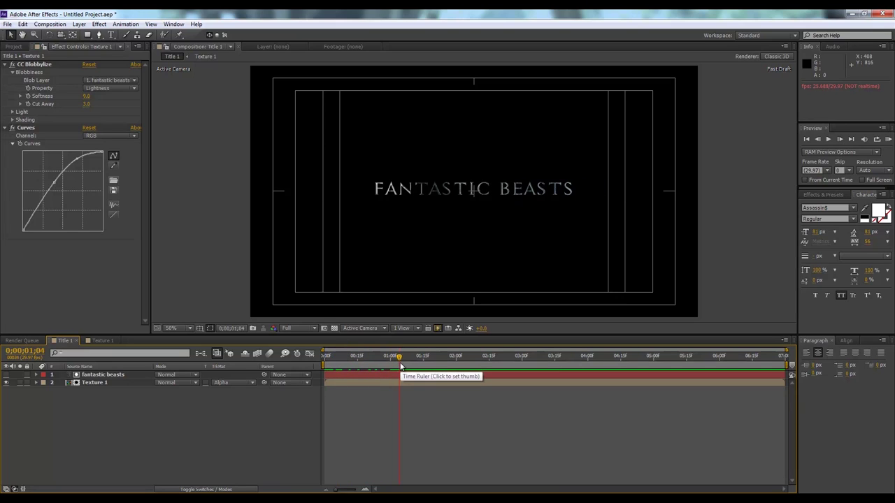
key(slash)
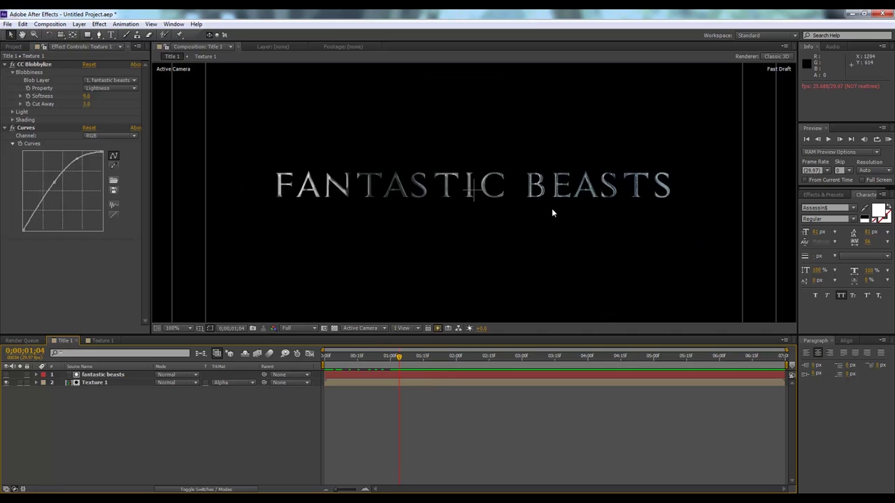
click(98, 382)
- Add a Curves 2 effect to the texture and bend its midpoint upward to brighten the metal
click(5, 64)
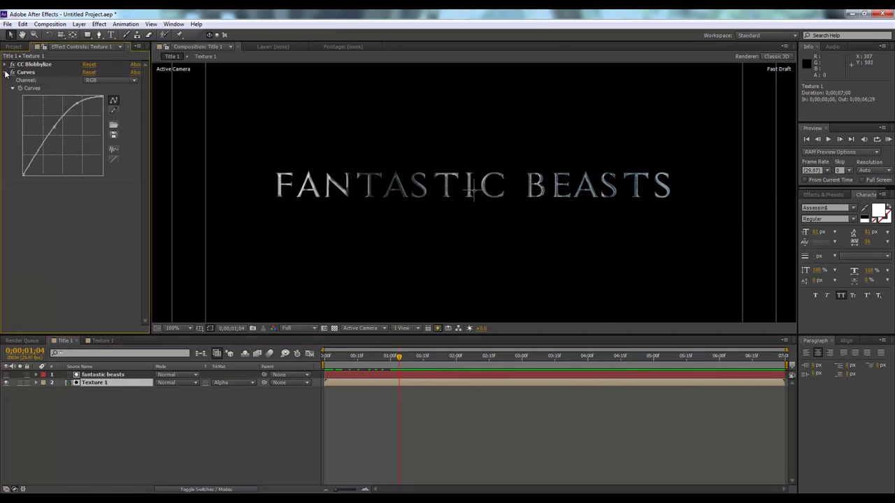
click(5, 72)
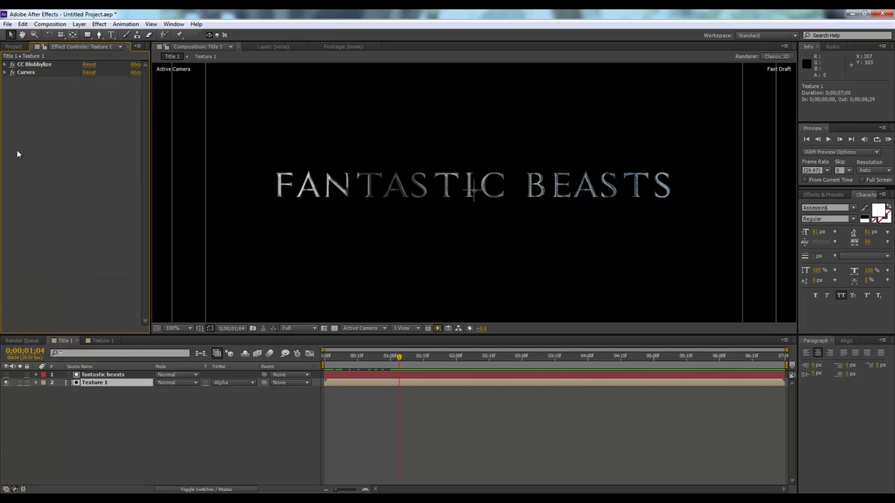
click(99, 23)
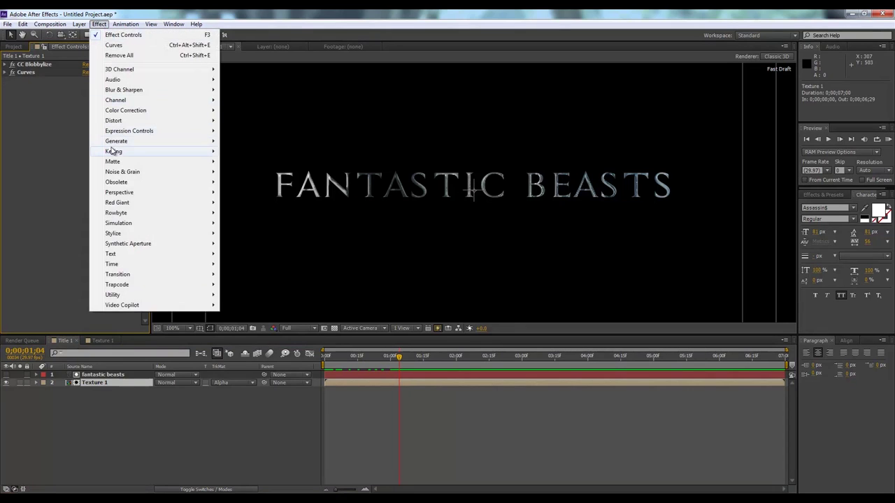
mouse_move(116, 165)
mouse_move(132, 235)
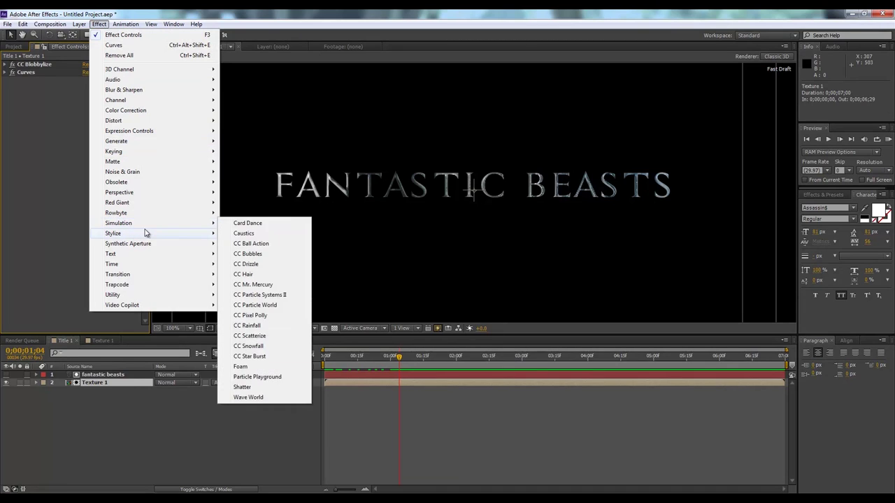
mouse_move(184, 110)
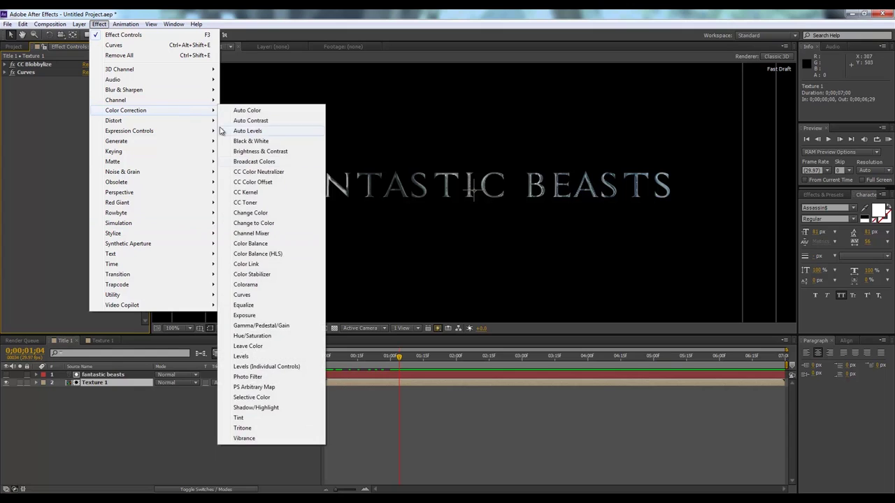
click(255, 294)
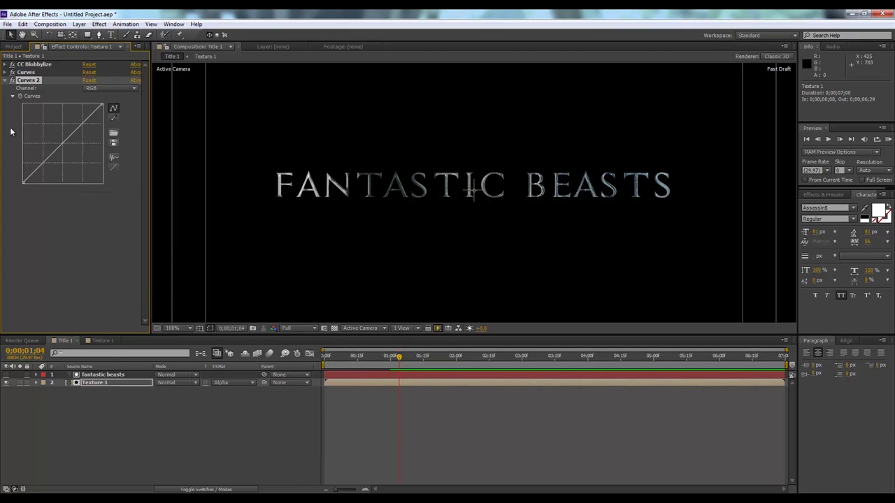
drag(67, 142, 73, 109)
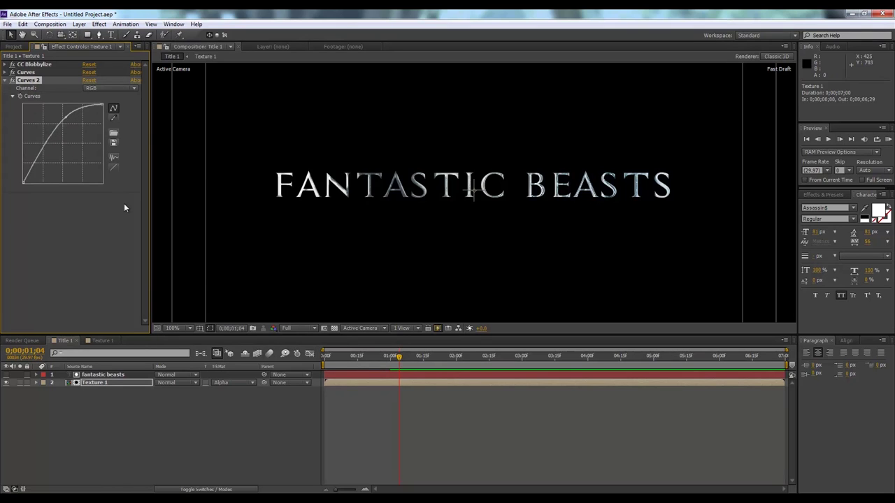
- Check the brighter title by zooming, scrubbing its opening animation, and returning to frame one
key(period)
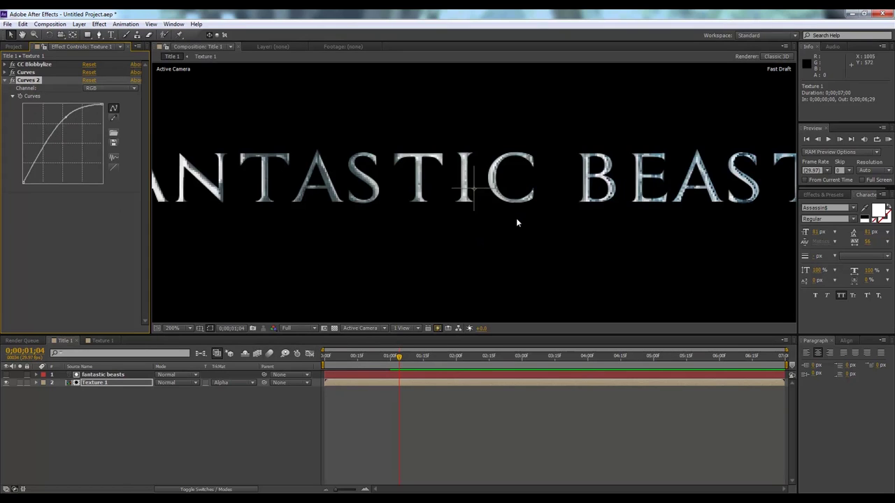
key(comma)
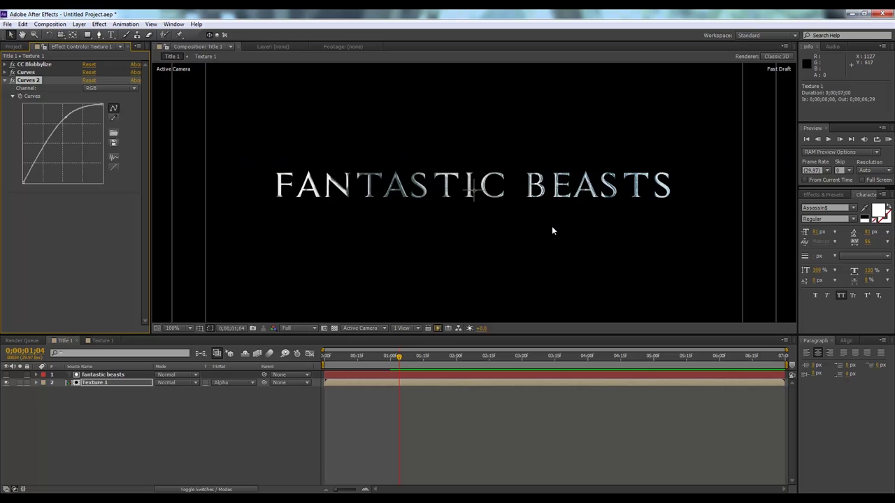
key(comma)
click(170, 452)
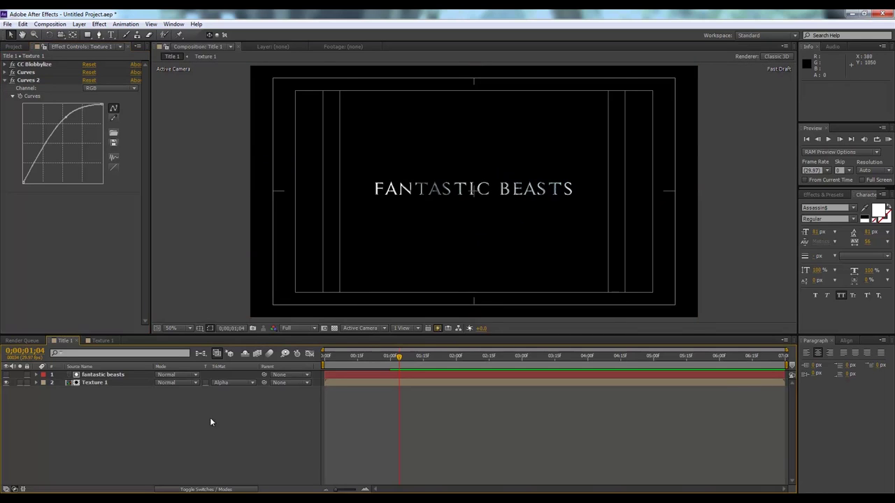
drag(334, 362, 402, 360)
key(Home)
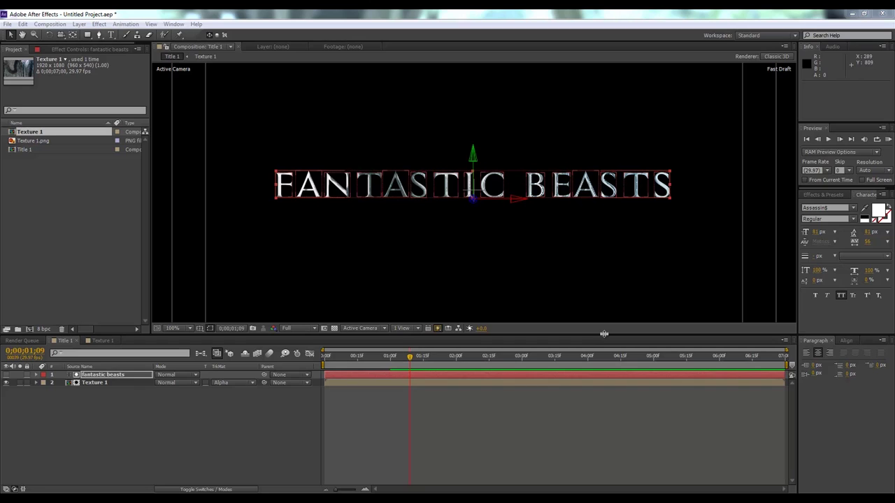
click(114, 228)
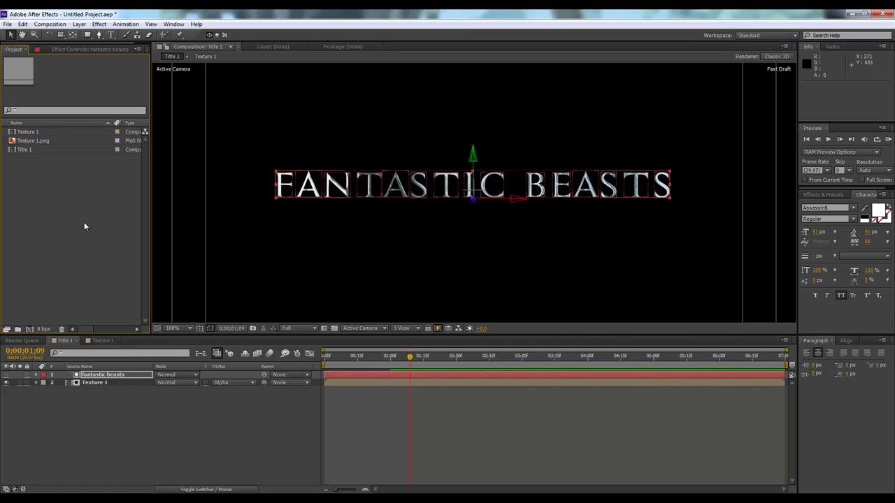
- Preview johnny-sanchez-510623-unsplash.jpg in Photo Viewer, then drag it into the After Effects project
mouse_move(156, 500)
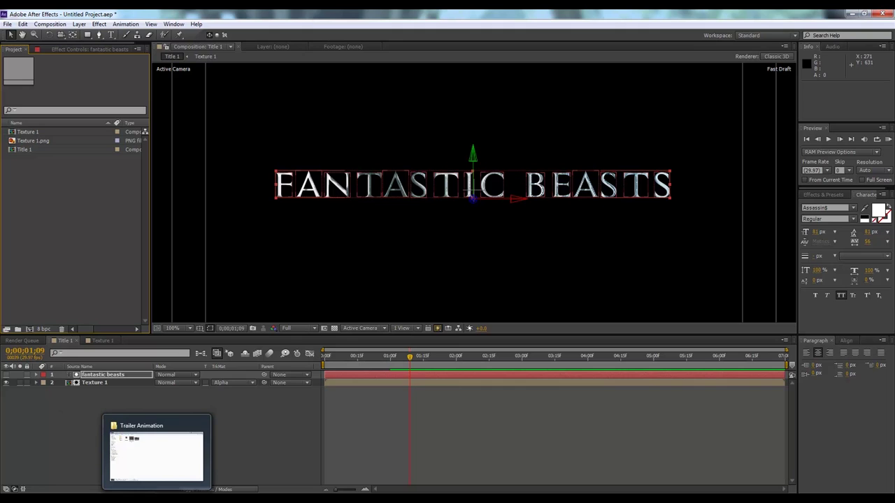
click(156, 456)
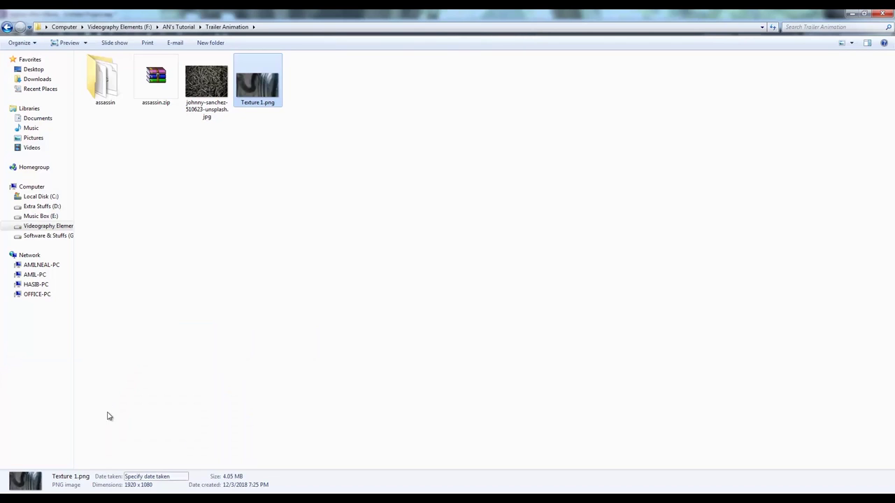
click(150, 244)
click(199, 103)
double_click(199, 103)
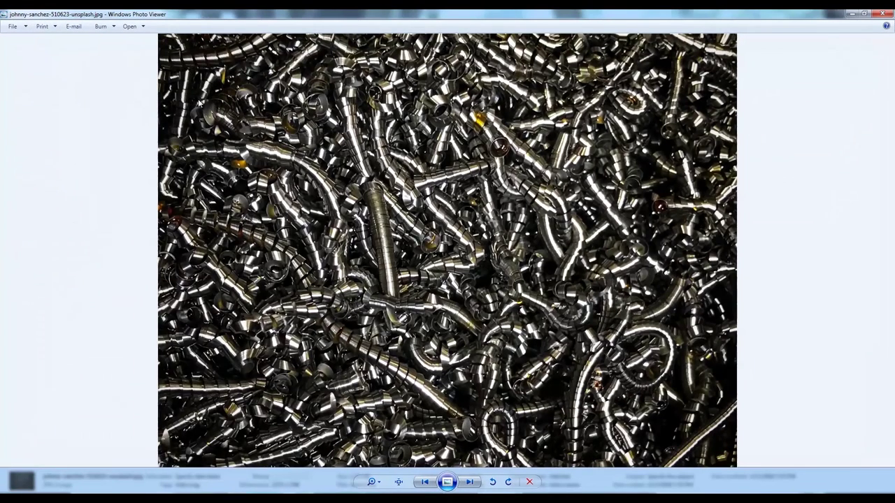
click(882, 14)
drag(198, 102, 53, 213)
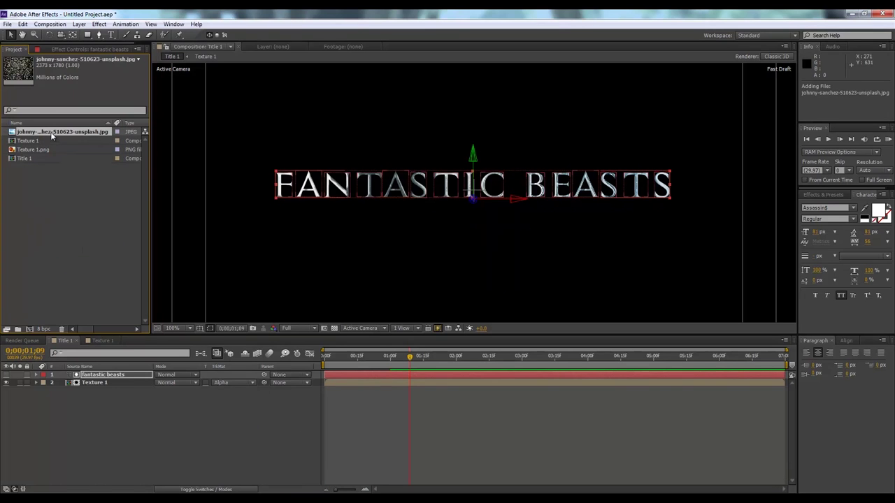
- Place johnny-sanchez-510623-unsplash.jpg as a layer above Texture 1.png in the Texture 1 comp
click(101, 341)
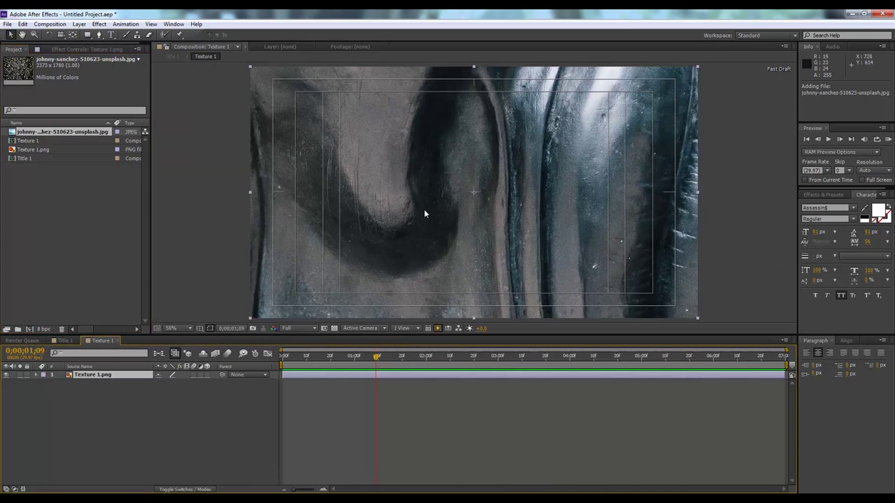
drag(65, 133, 122, 376)
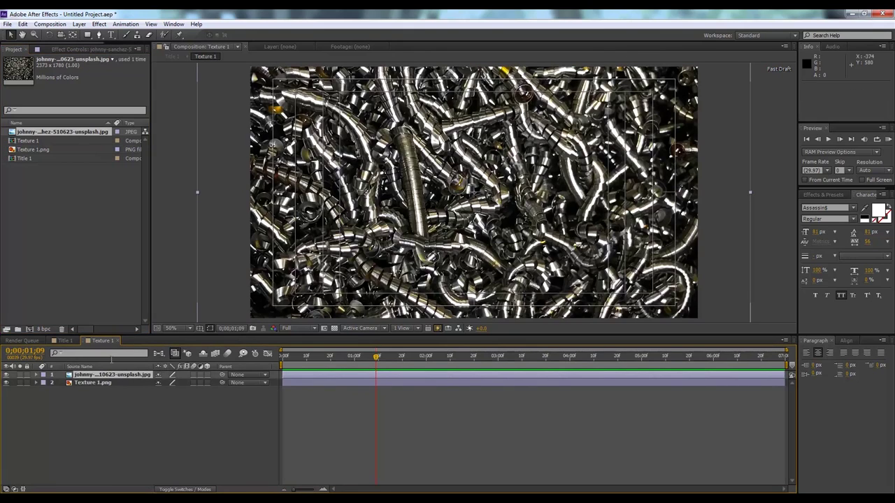
click(64, 342)
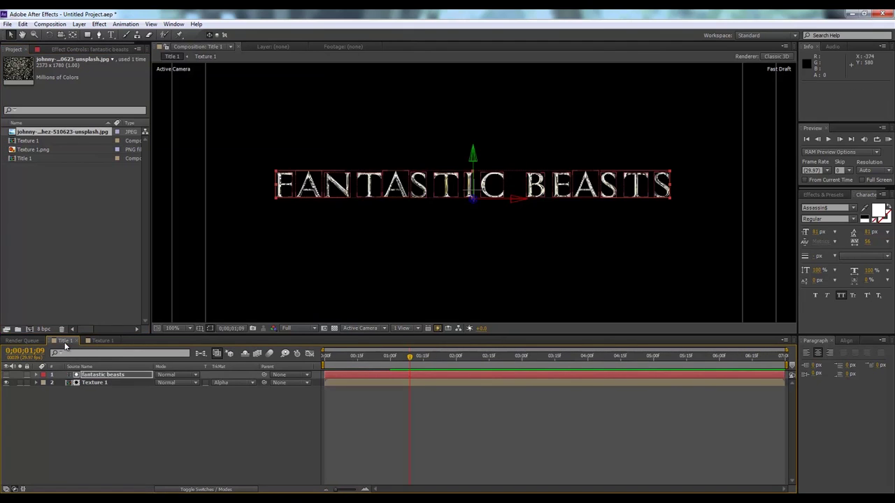
- In Title 1, inspect the new metal texture and the Texture 1 layer's effect settings
click(106, 416)
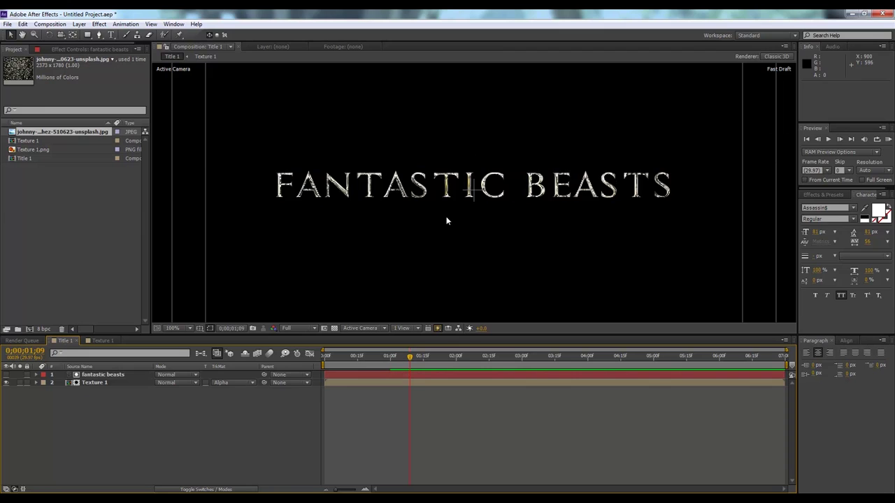
key(period)
key(comma)
click(96, 383)
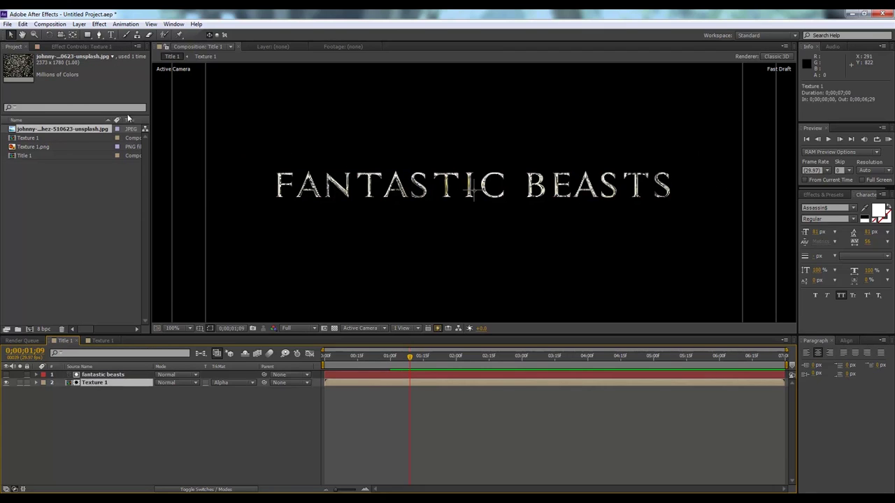
click(87, 46)
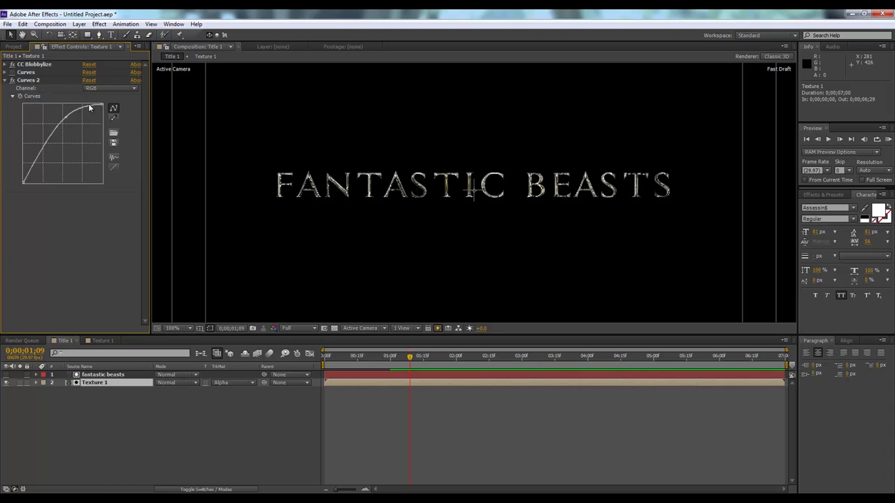
key(period)
key(comma)
click(105, 341)
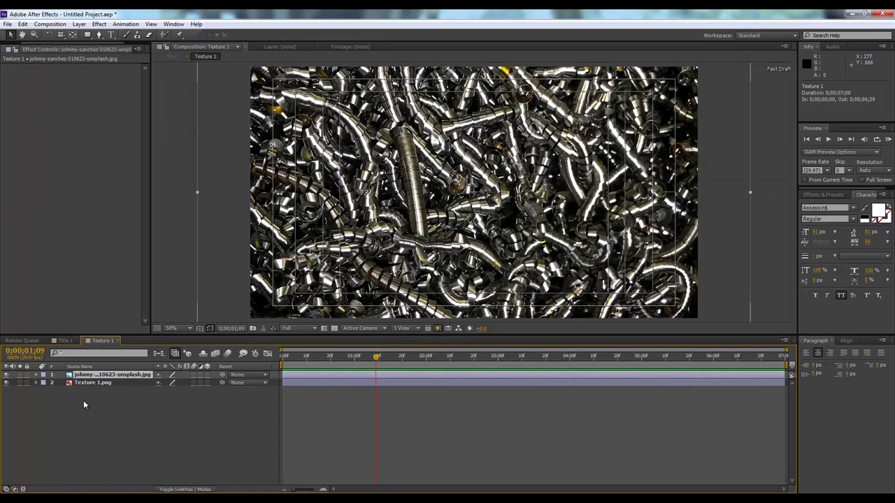
- Set the metal-shavings jpg layer's Scale to 81% in the Texture 1 comp
key(s)
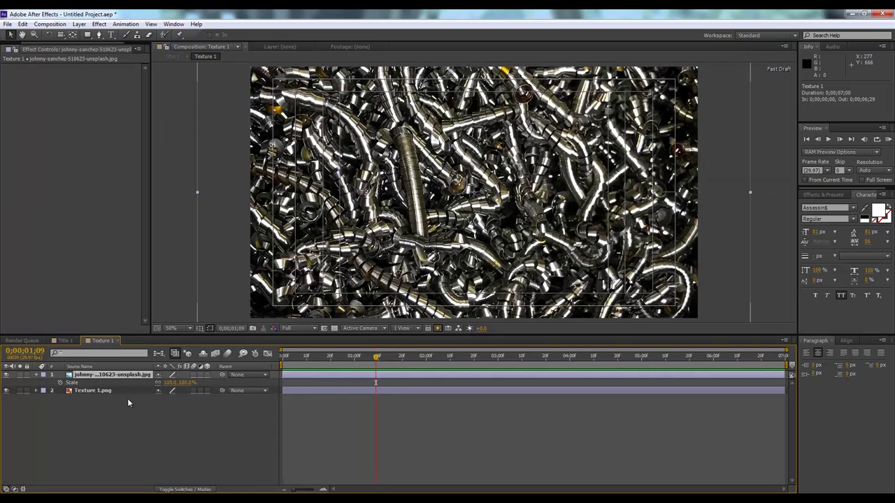
click(100, 439)
click(37, 376)
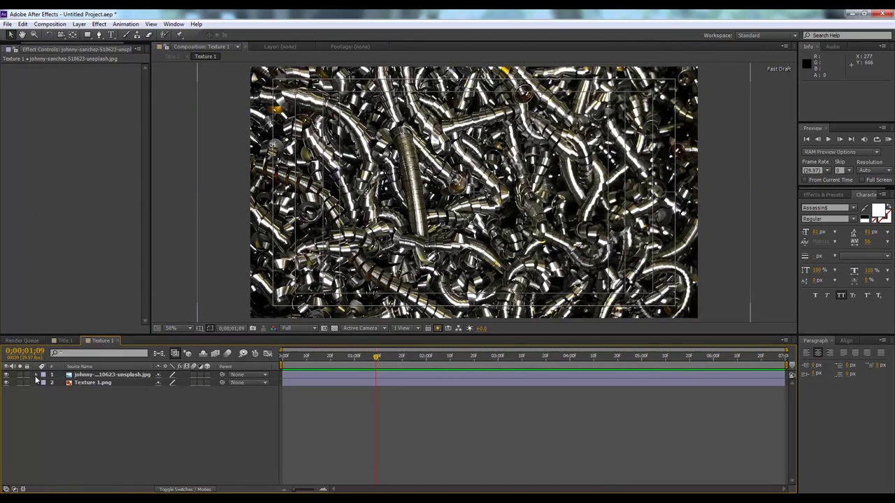
click(129, 376)
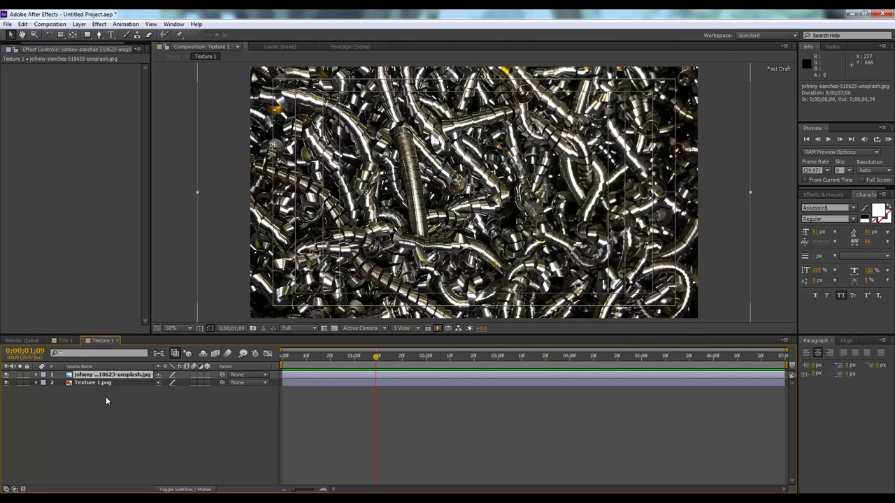
key(s)
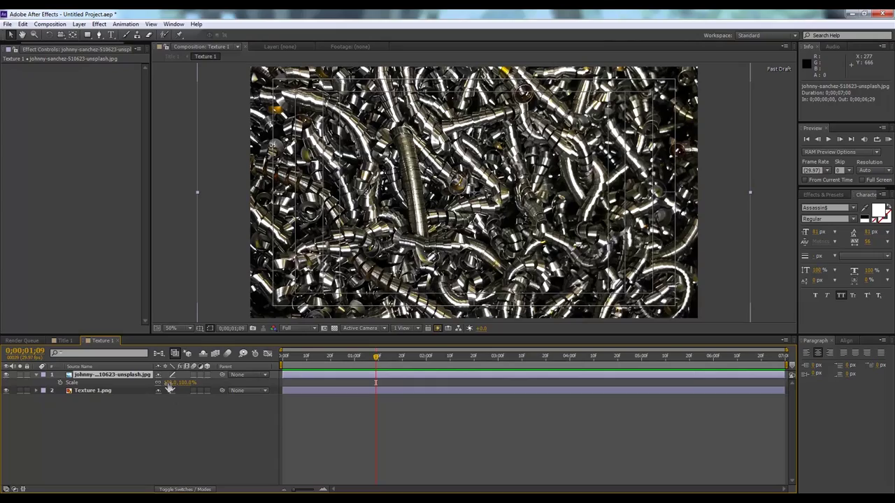
drag(171, 383, 177, 416)
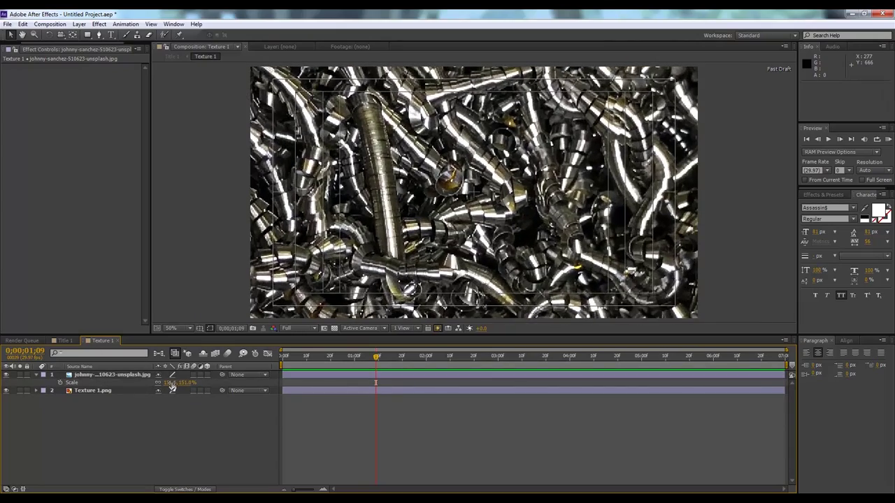
drag(173, 383, 138, 382)
click(113, 422)
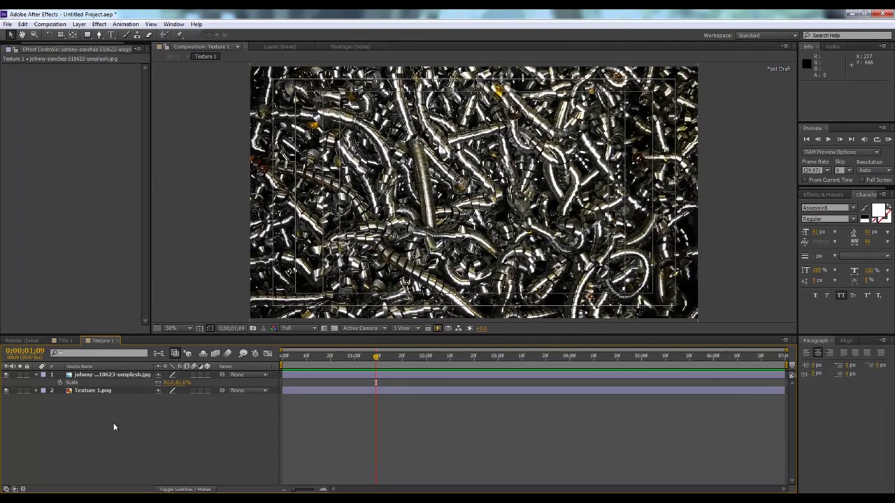
- View the rescaled title in Title 1, then return to Chrome's DaFont Serif listing
click(62, 341)
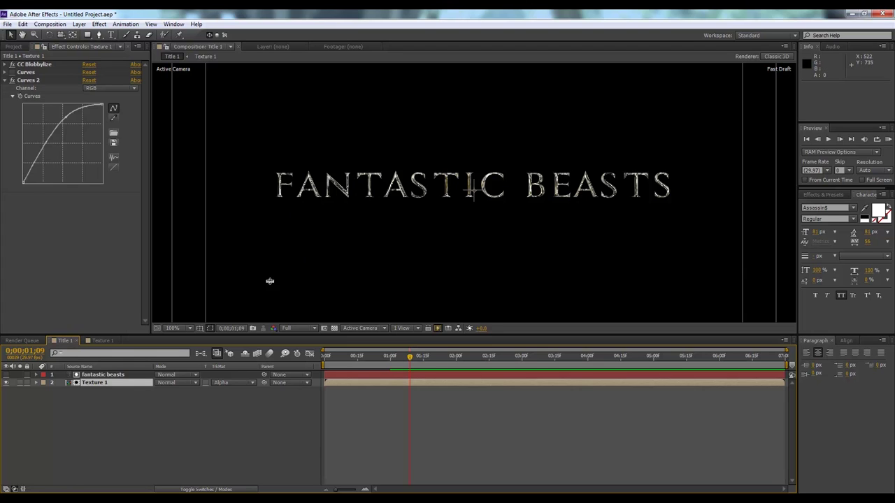
mouse_move(60, 499)
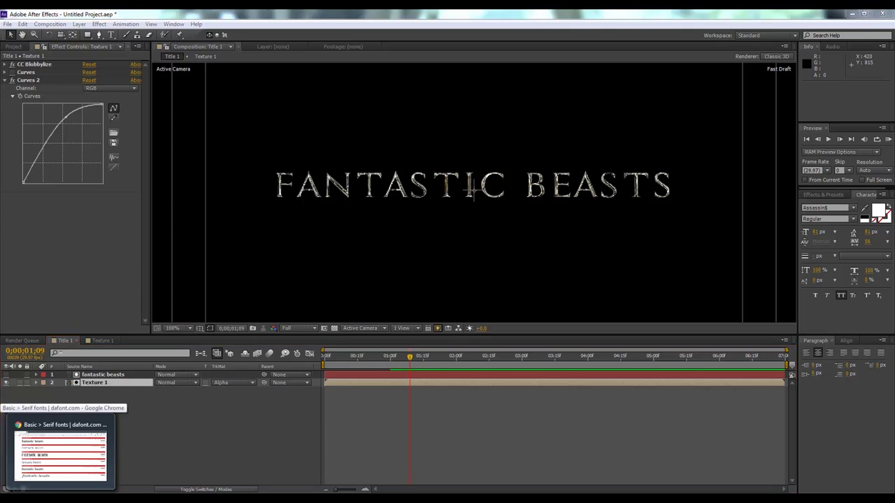
click(2, 428)
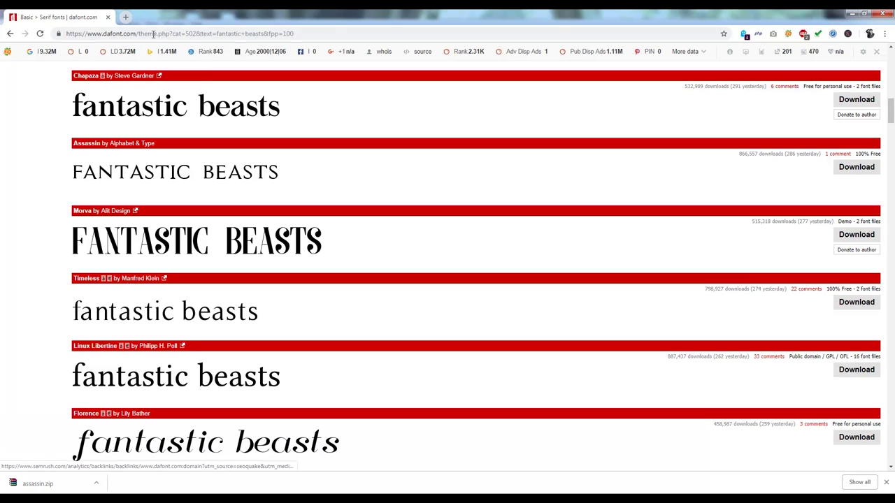
- Search Google for metal texture and open the Unsplash metal texture pictures result
click(187, 37)
text(metal texture)
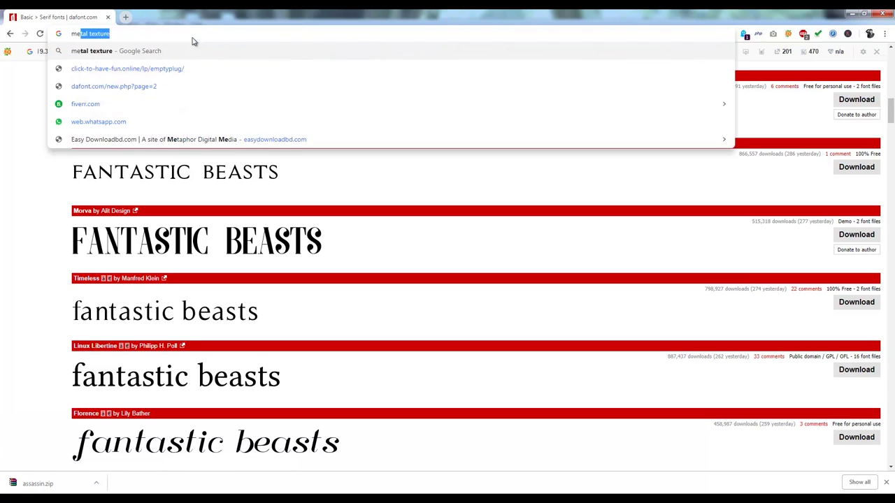
key(Return)
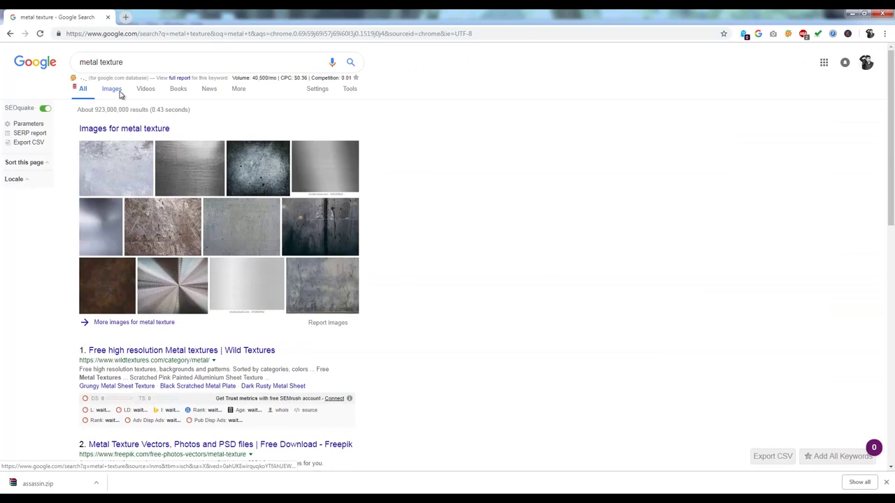
click(117, 91)
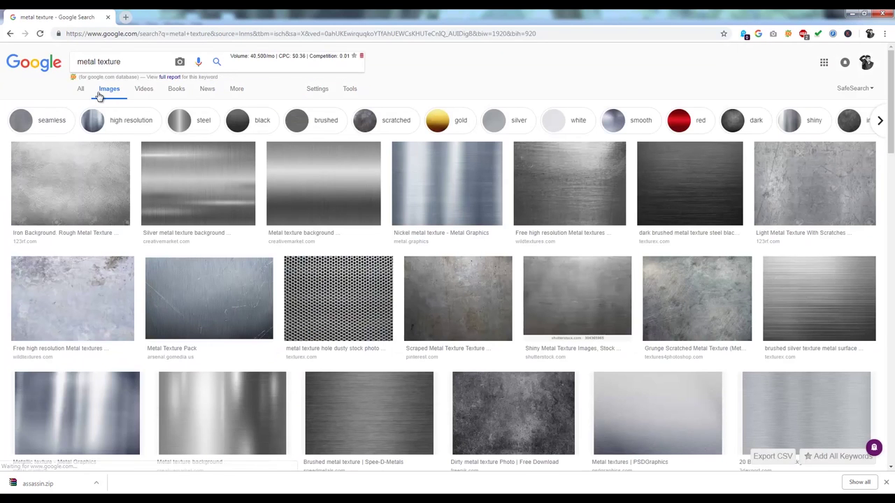
click(83, 92)
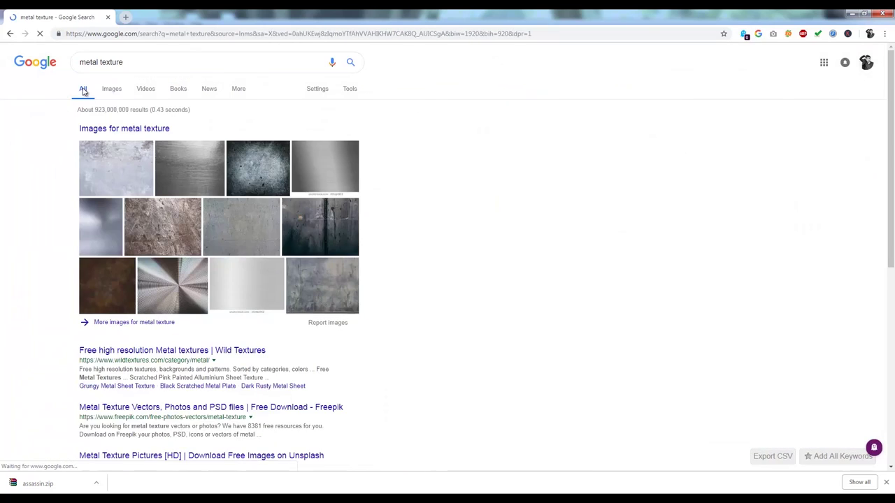
scroll(325, 333, down, 2)
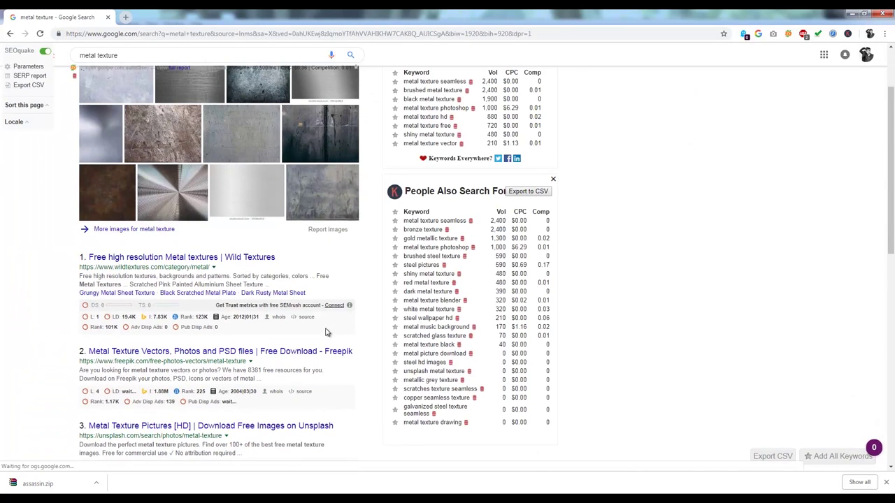
scroll(323, 326, down, 1)
scroll(322, 326, down, 2)
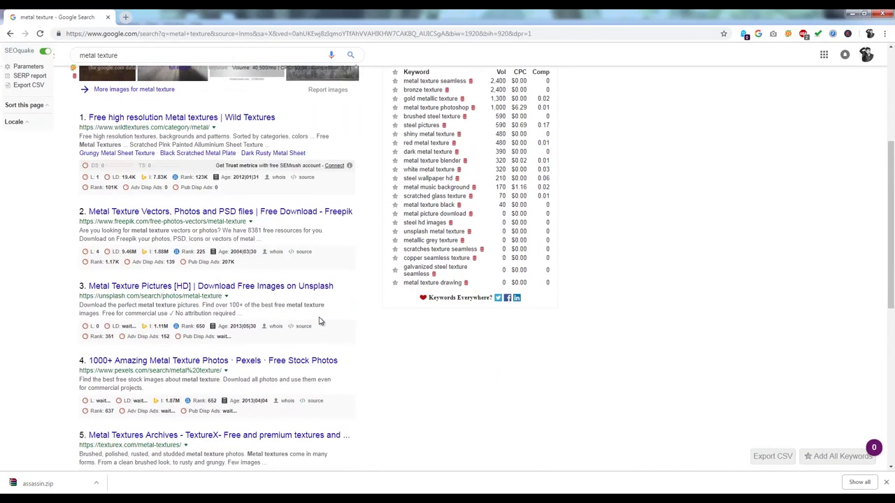
click(147, 292)
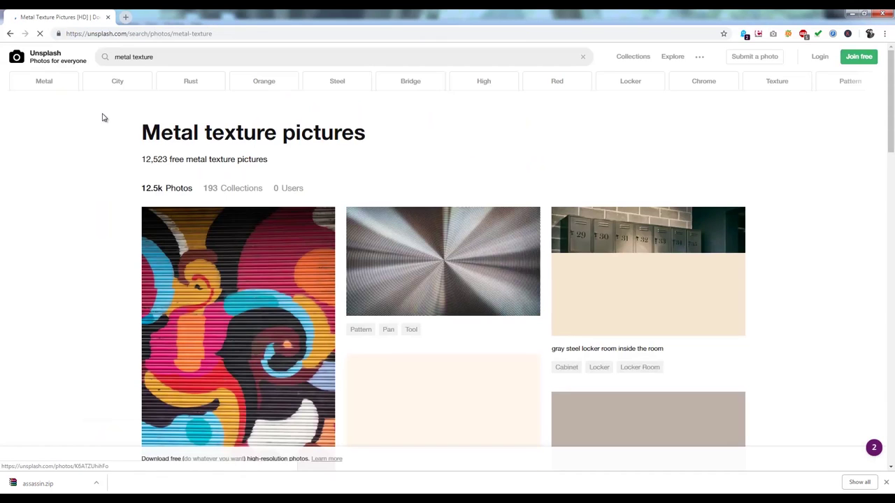
- Browse the metal texture results, then replace the search query with 'dark metal texure'
scroll(803, 252, down, 2)
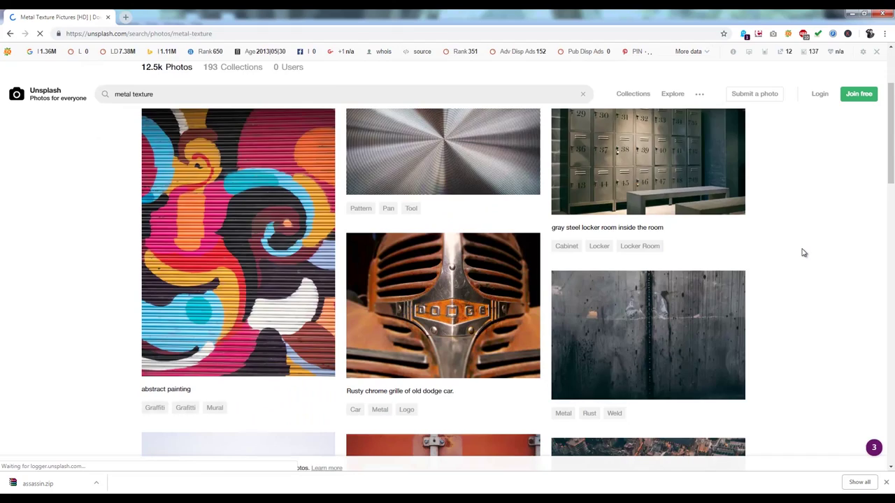
scroll(803, 252, down, 2)
scroll(804, 252, down, 9)
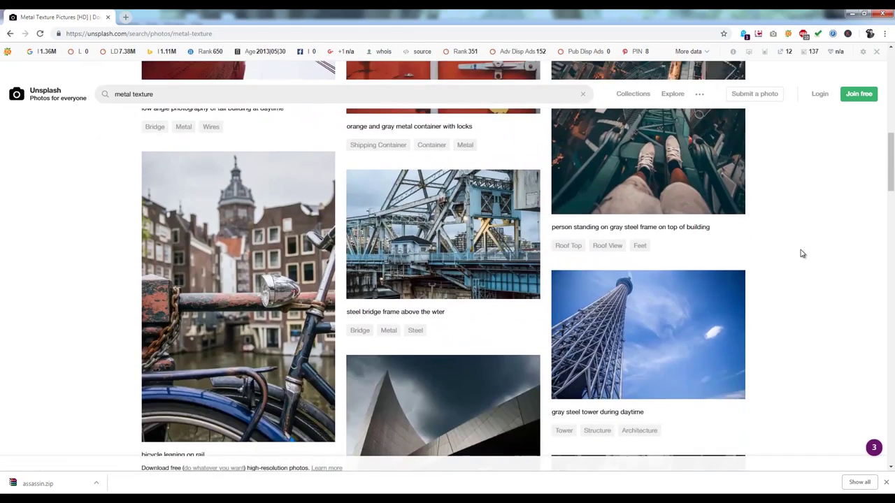
scroll(802, 254, down, 7)
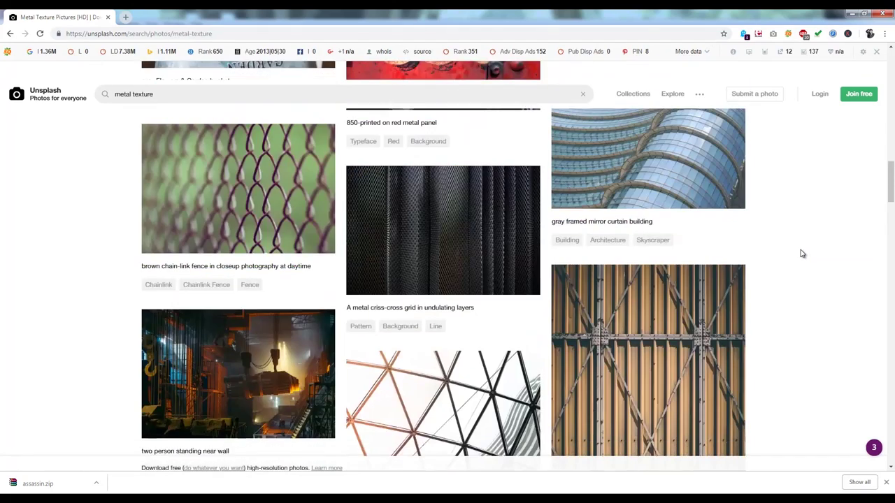
scroll(802, 254, down, 3)
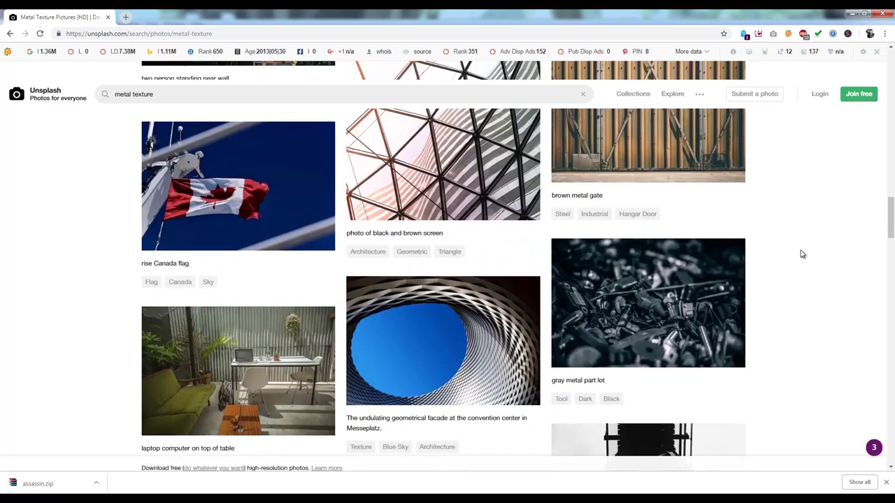
scroll(802, 254, up, 18)
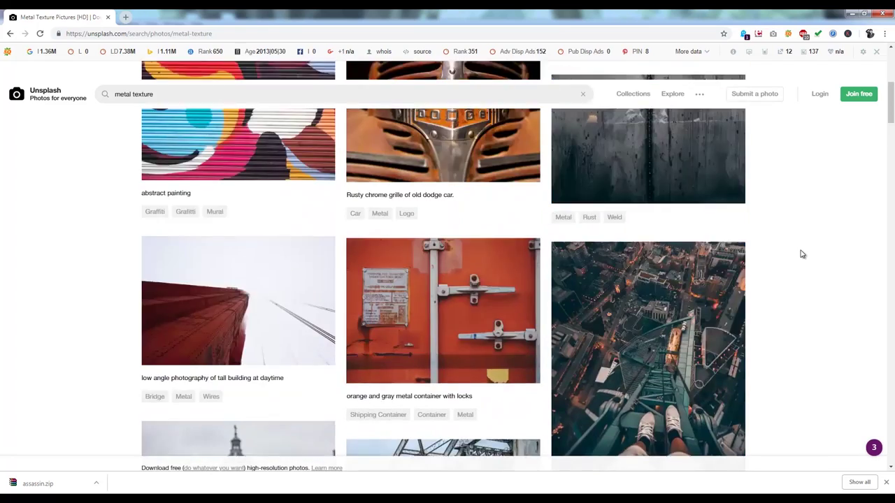
scroll(803, 253, up, 6)
drag(214, 92, 33, 99)
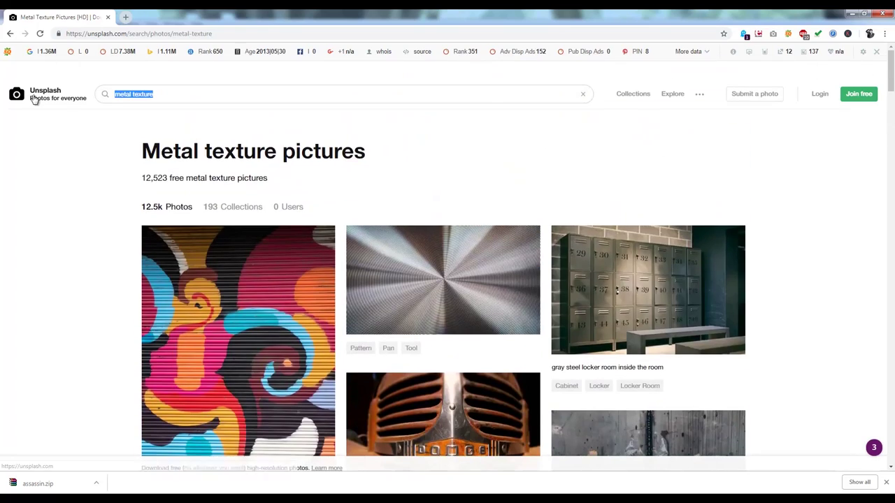
text(met)
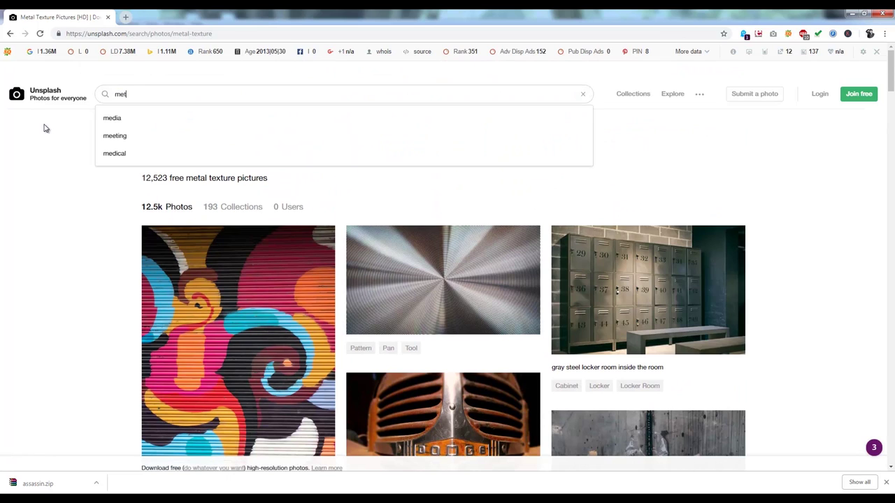
text(a)
key(BackSpace)
key(BackSpace)
key(BackSpace)
key(BackSpace)
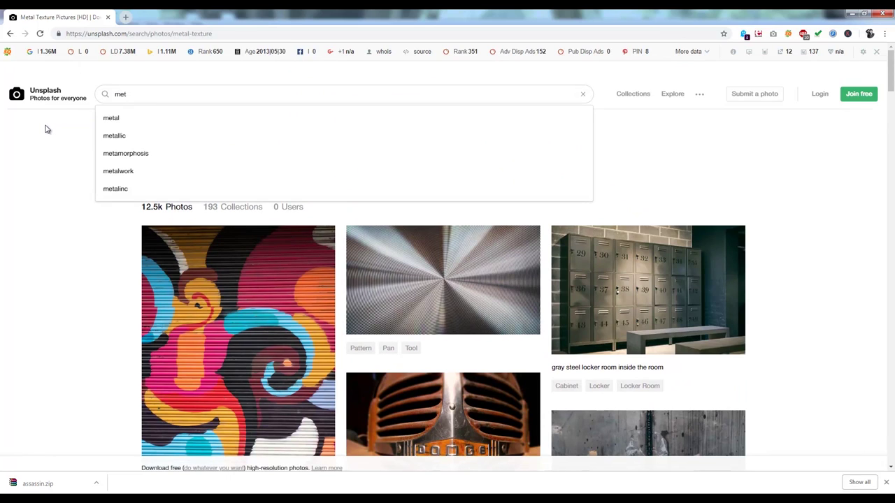
text(dark metal )
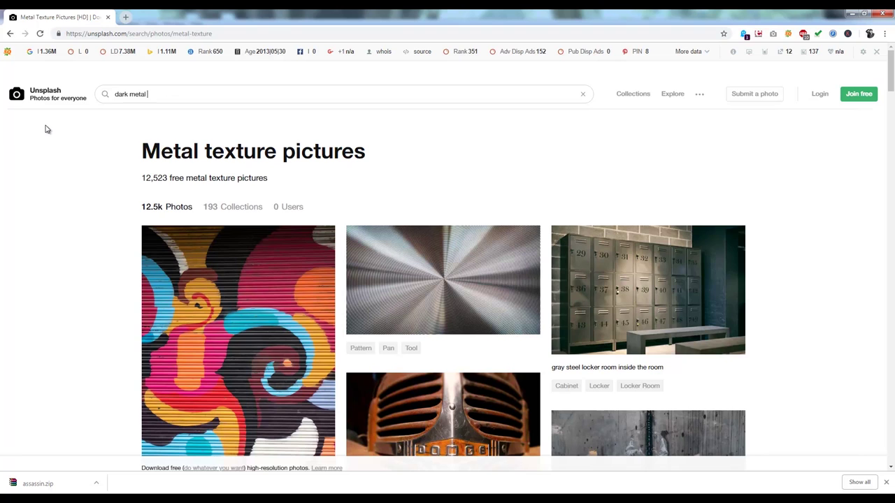
text(tex)
text(ure)
- Search dark metal texture and download the wave of brown metal 3D artwork photo
key(Return)
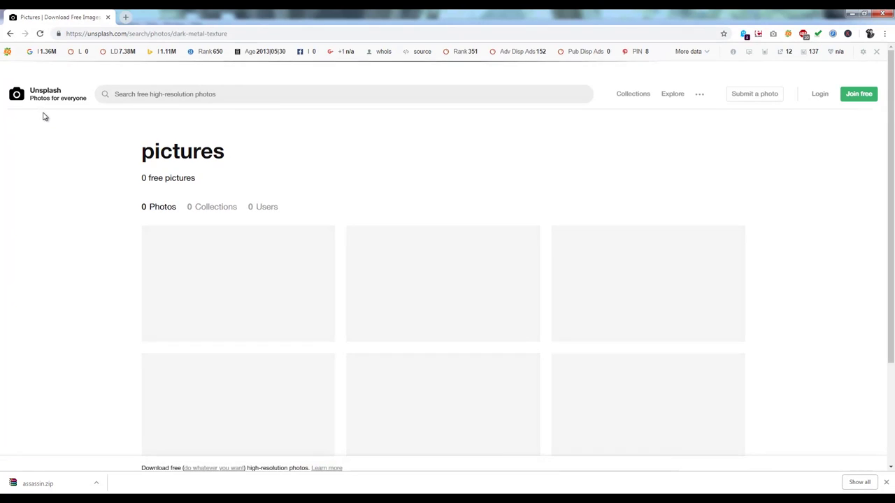
scroll(839, 220, down, 7)
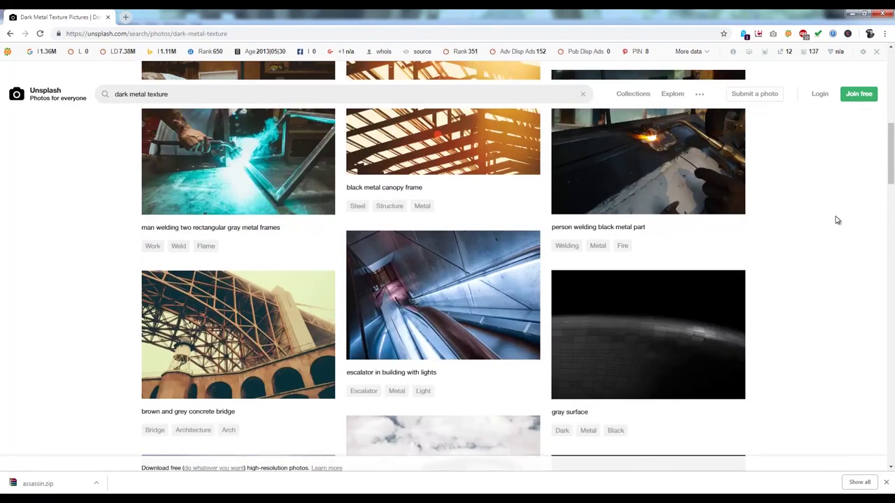
scroll(837, 220, down, 11)
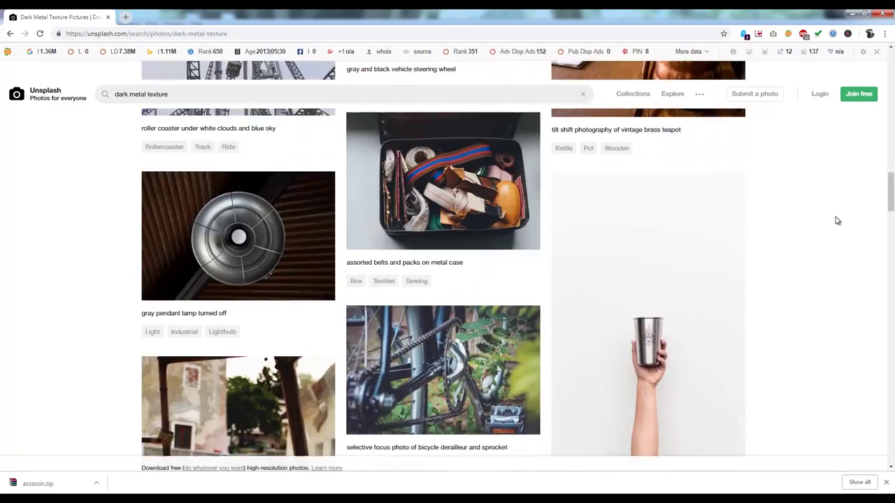
scroll(837, 221, down, 12)
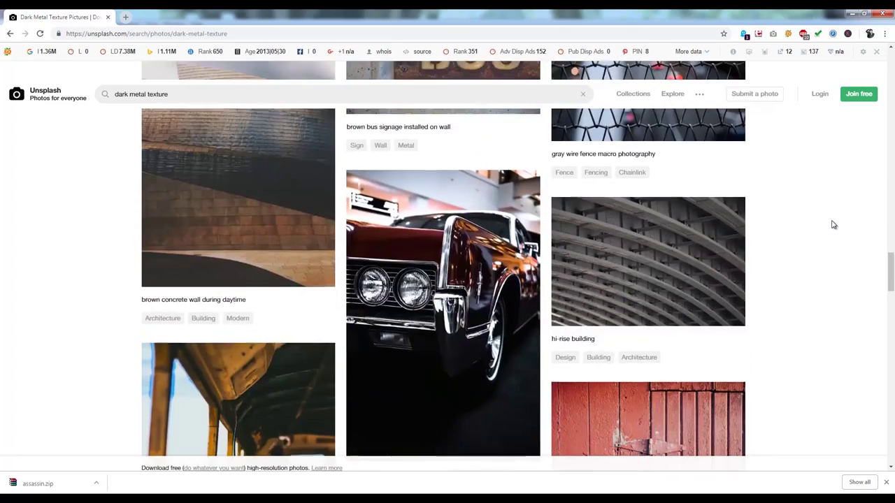
scroll(833, 224, down, 12)
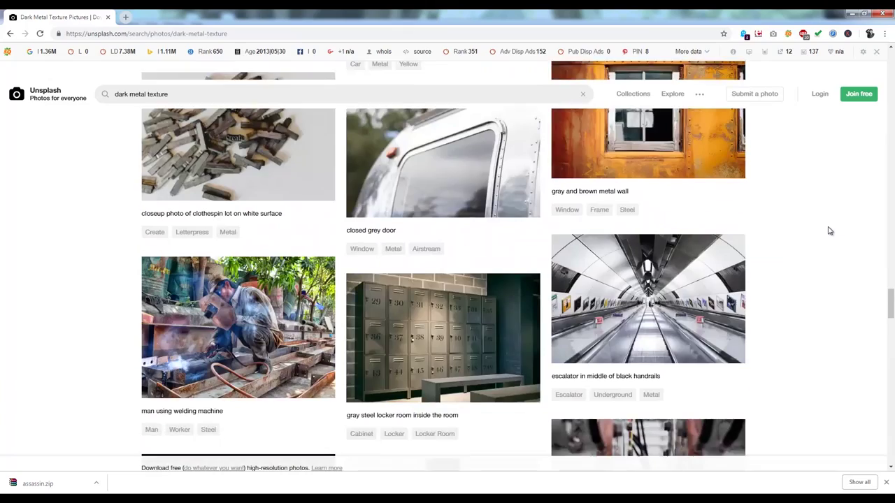
scroll(829, 230, down, 10)
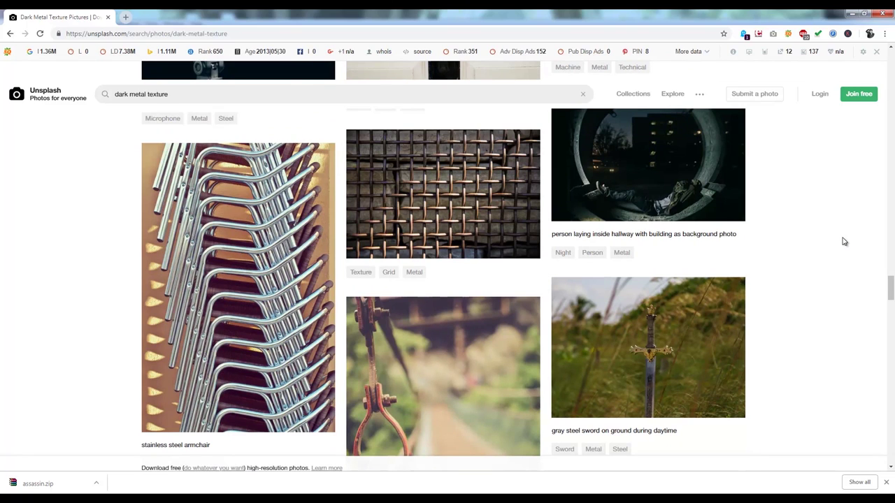
scroll(838, 252, down, 3)
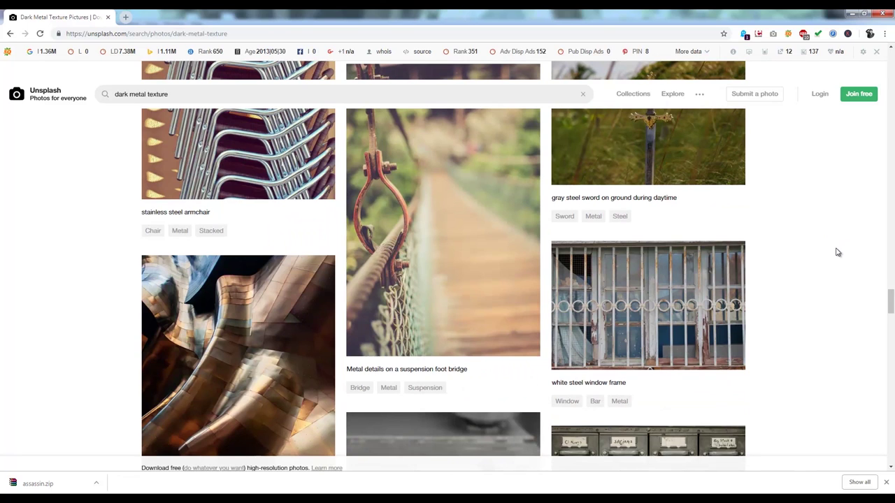
scroll(838, 252, down, 3)
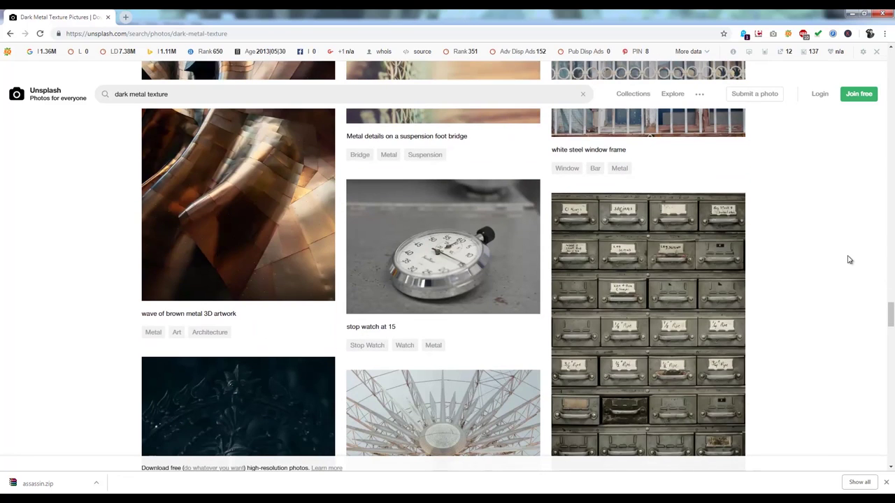
scroll(210, 272, up, 1)
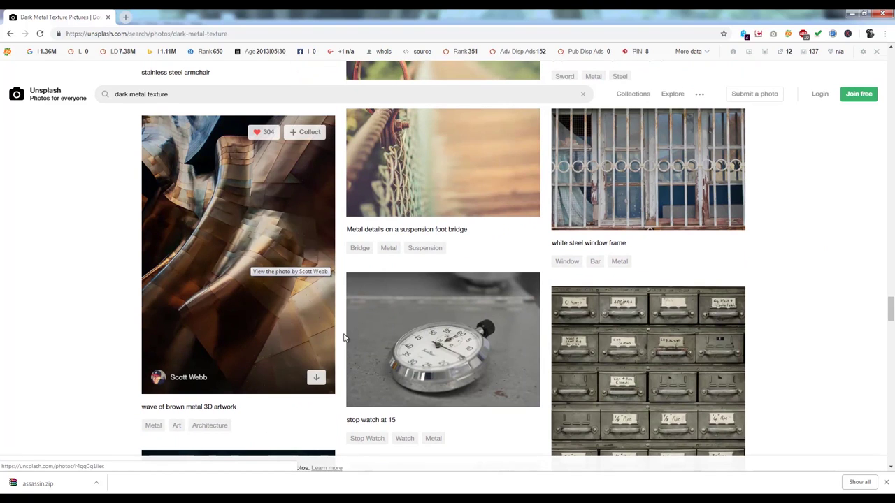
click(320, 386)
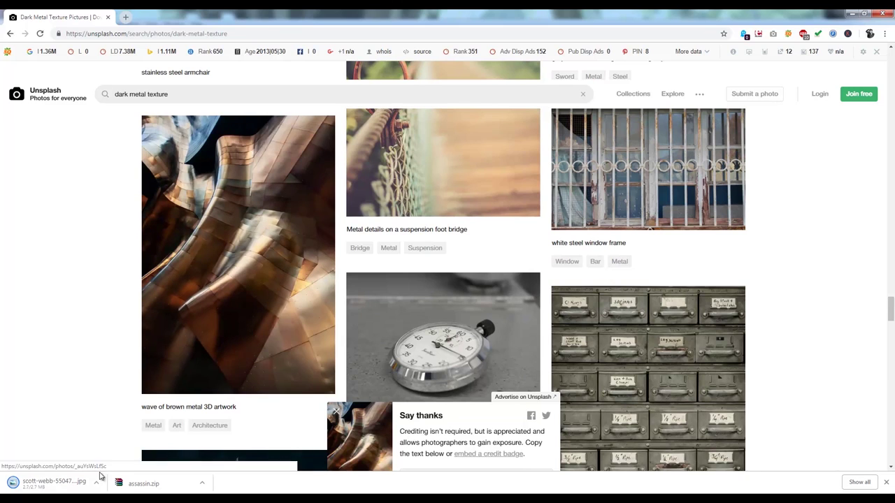
- Save the brown metal photo to Trailer Animation, show it in its folder, and drag it into After Effects
right_click(329, 430)
click(354, 428)
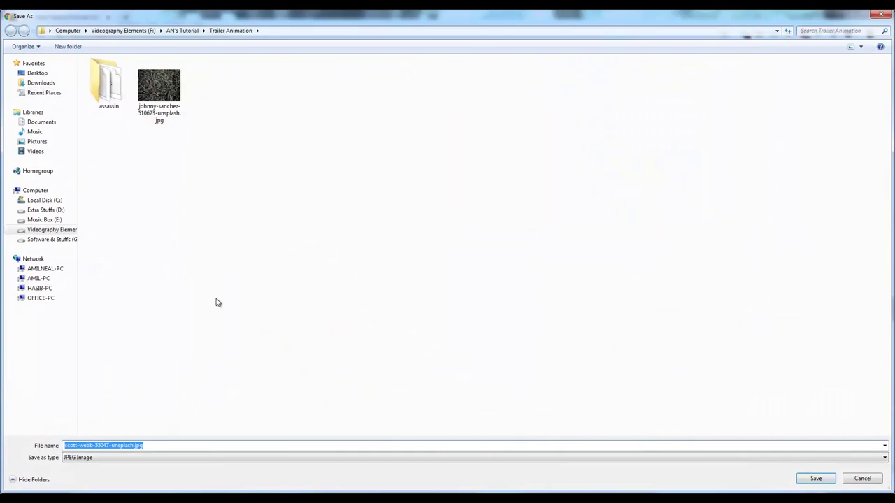
click(815, 479)
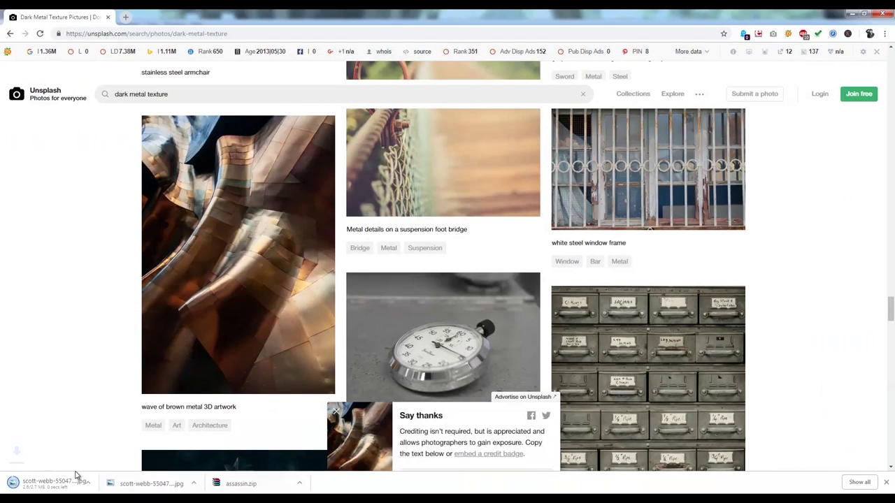
click(98, 485)
click(123, 455)
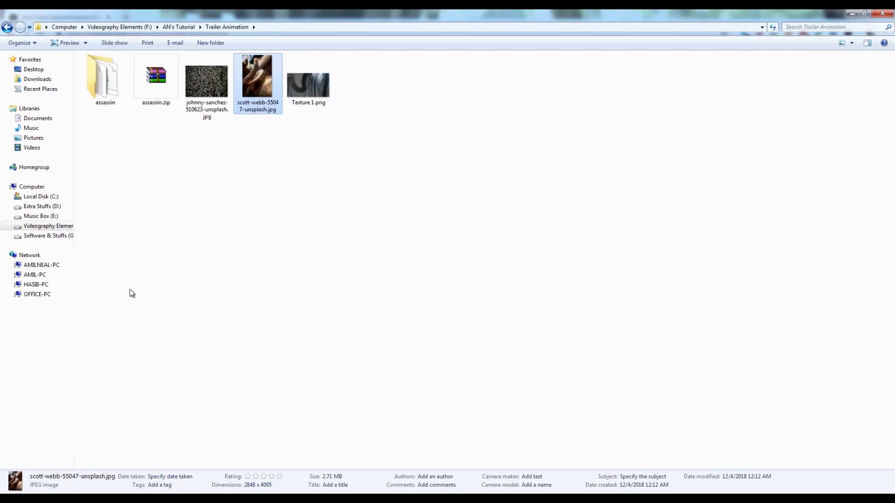
drag(256, 94, 106, 247)
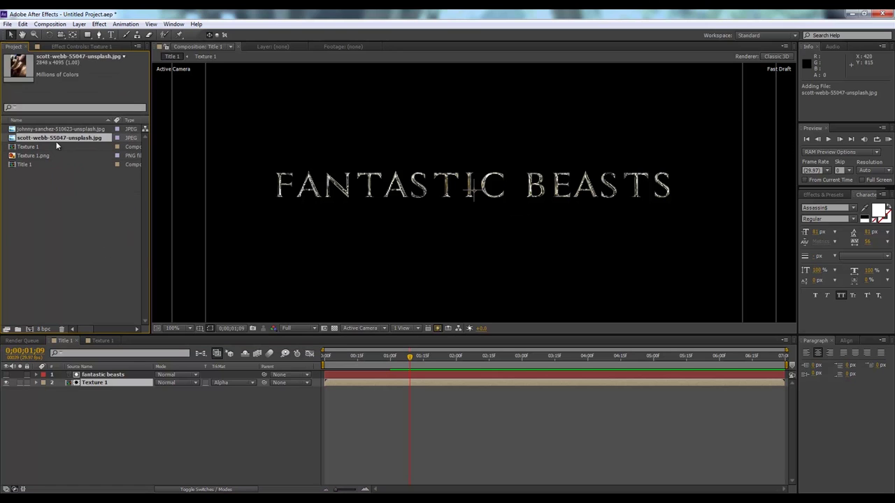
- Add scott-webb-55047-unsplash.jpg as the top layer of the Texture 1 comp
click(102, 341)
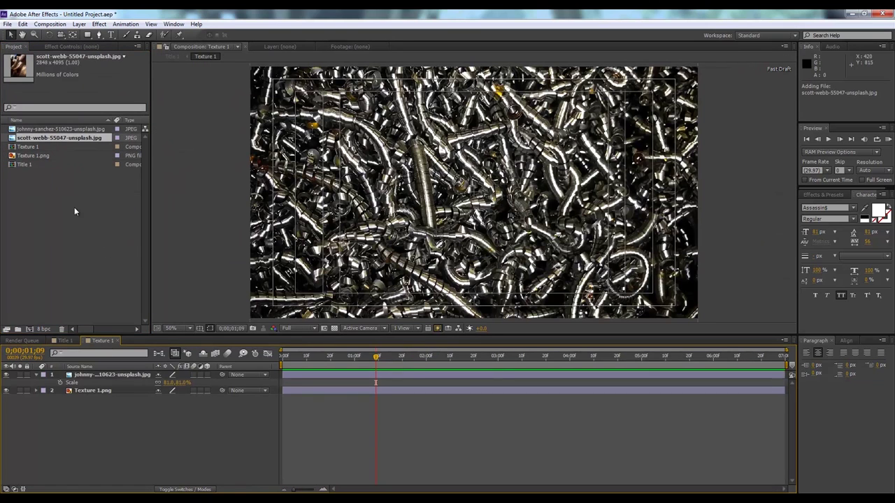
drag(59, 141, 112, 369)
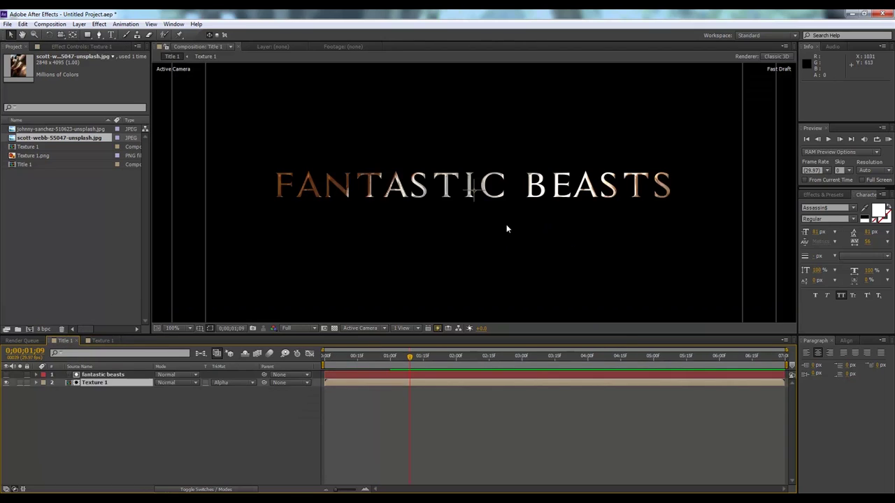
click(102, 342)
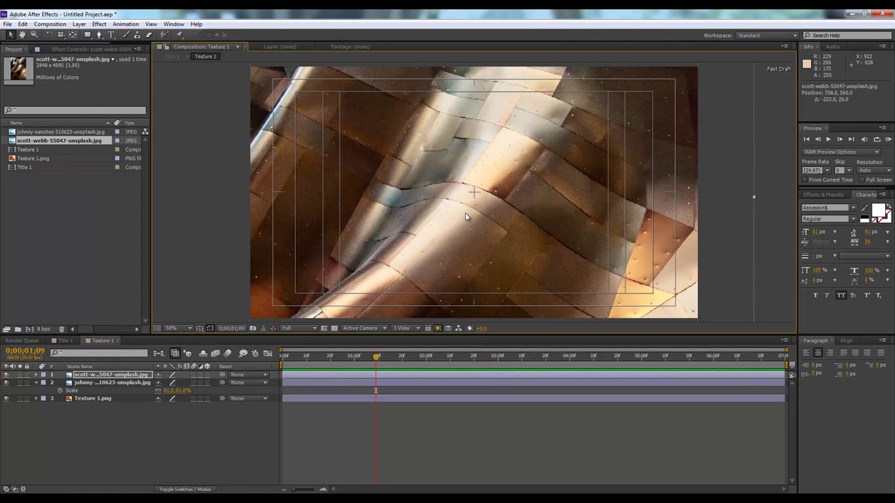
- In the Texture 1 comp, nudge the brown metal photo right to position 894, 560
click(64, 341)
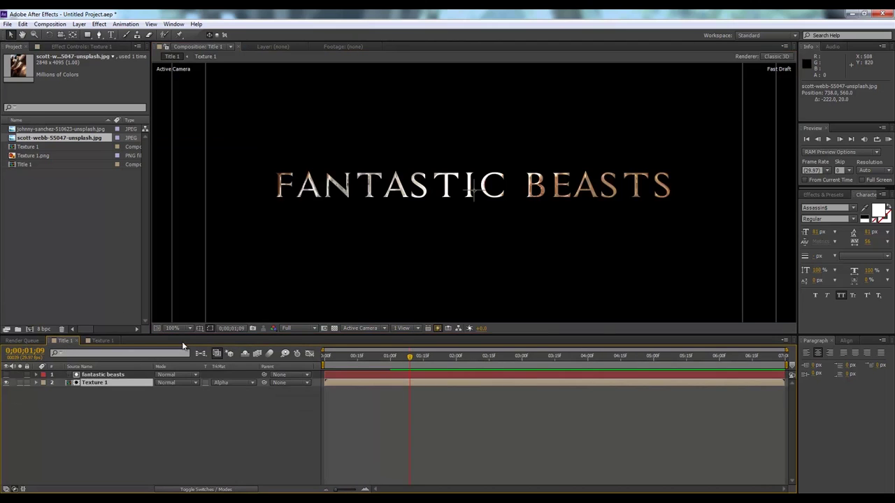
click(102, 341)
drag(471, 263, 488, 266)
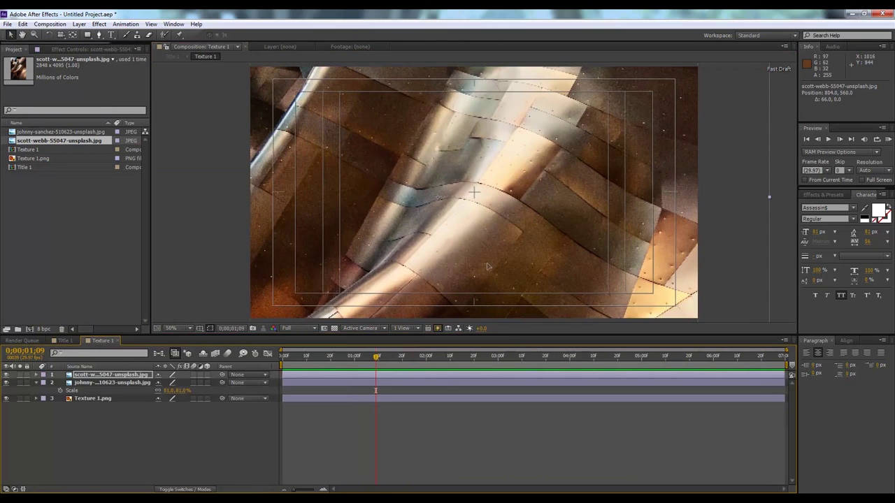
- Back in Title 1 at 50% zoom, show the Texture 1 layer's curves effect controls
click(65, 341)
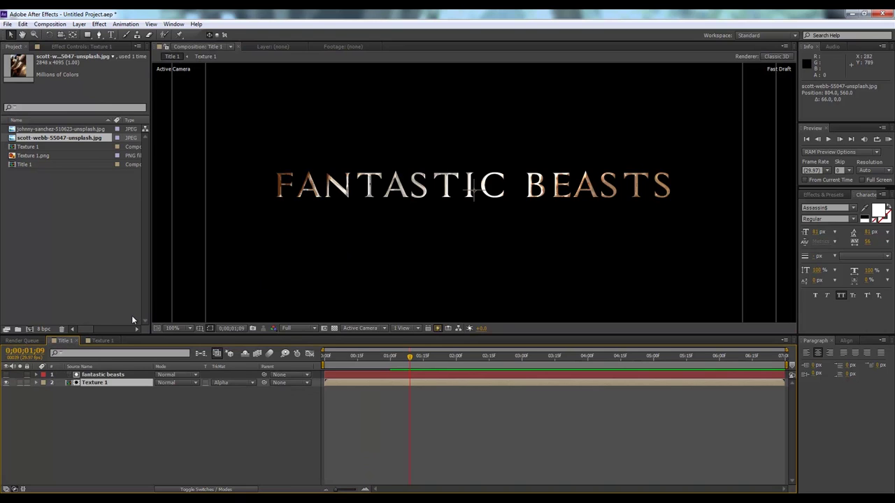
key(comma)
key(comma)
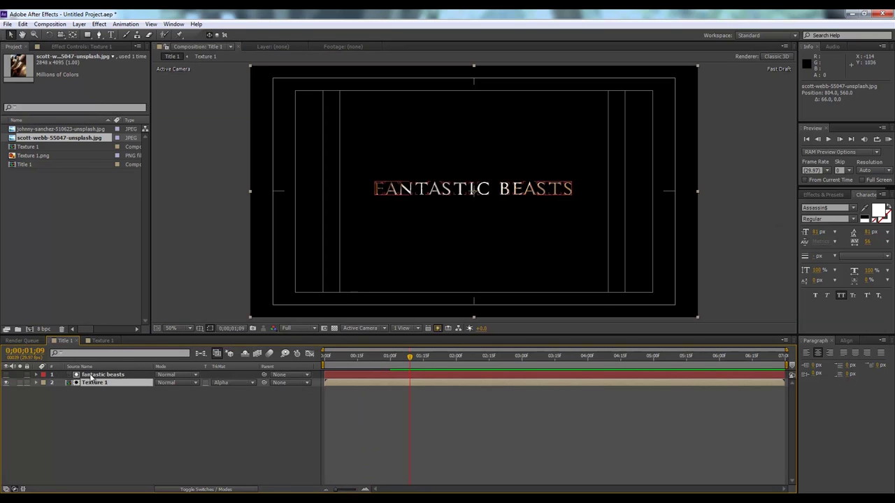
click(79, 46)
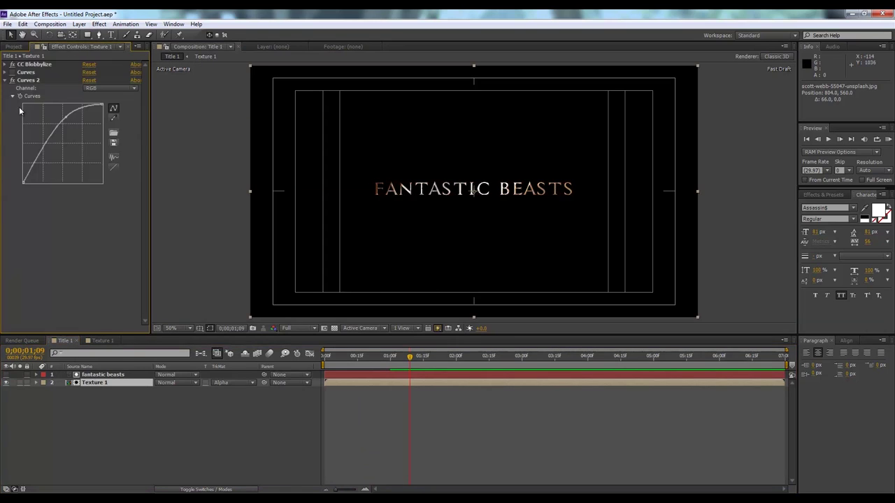